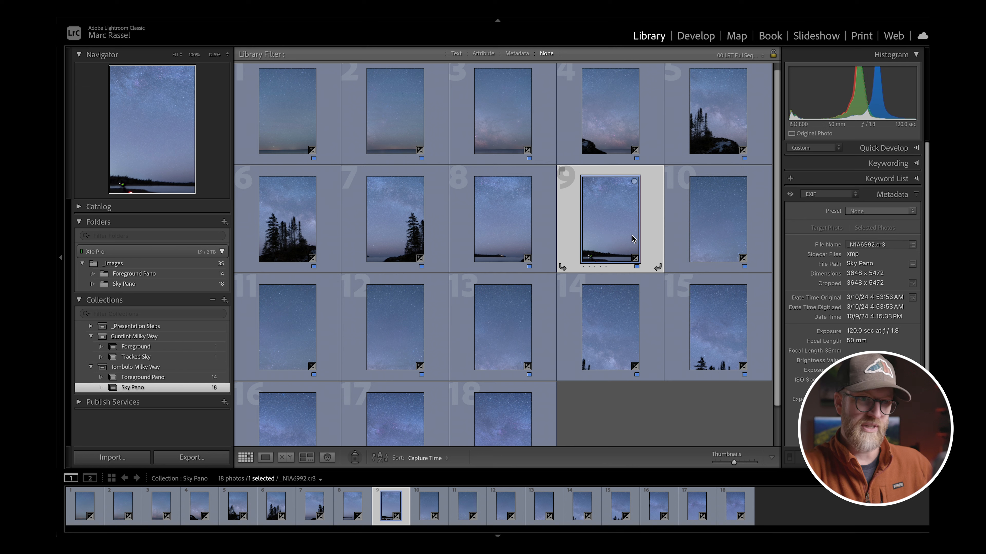
Merge the first nine sky photos of the collection into a panorama using the Spherical projection
shift+click(290, 121)
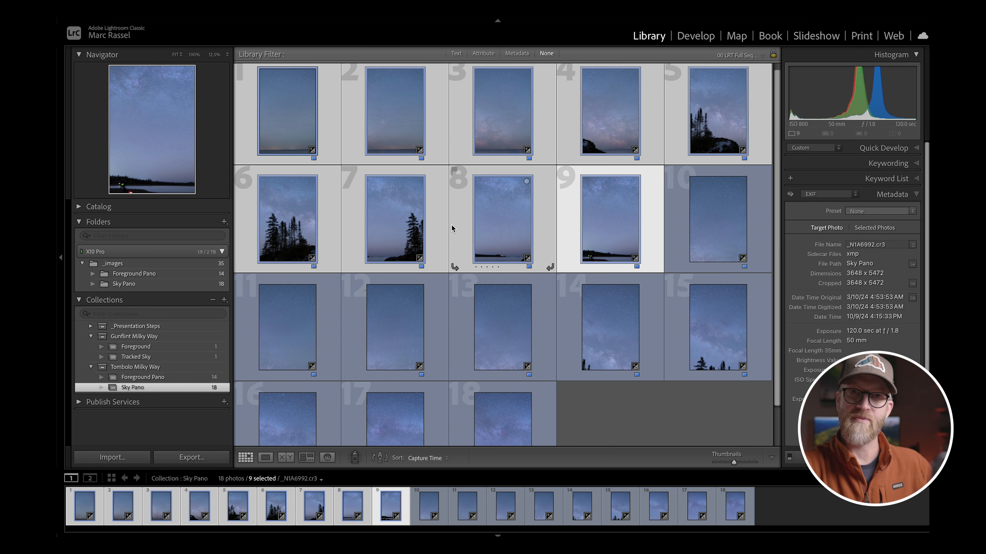
right_click(598, 220)
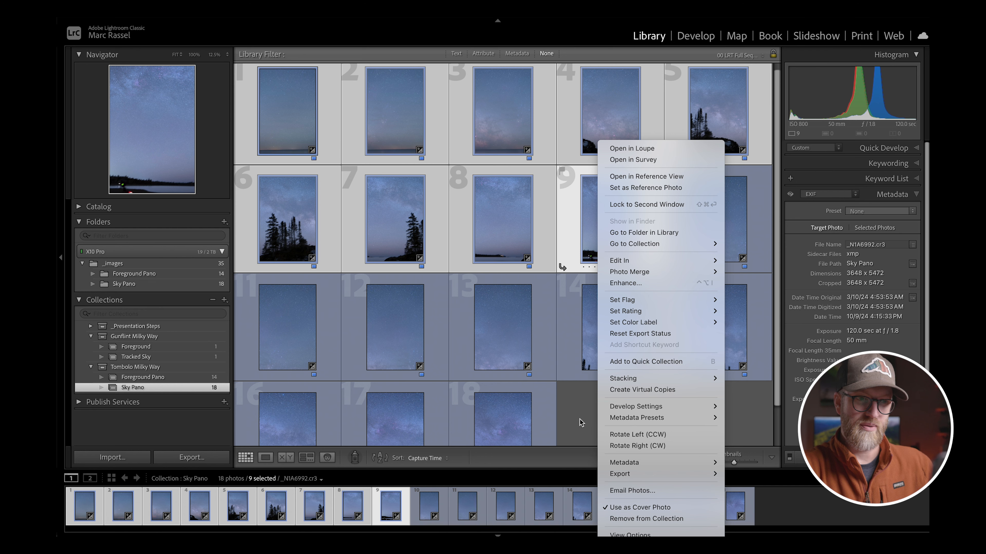
mouse_move(645, 273)
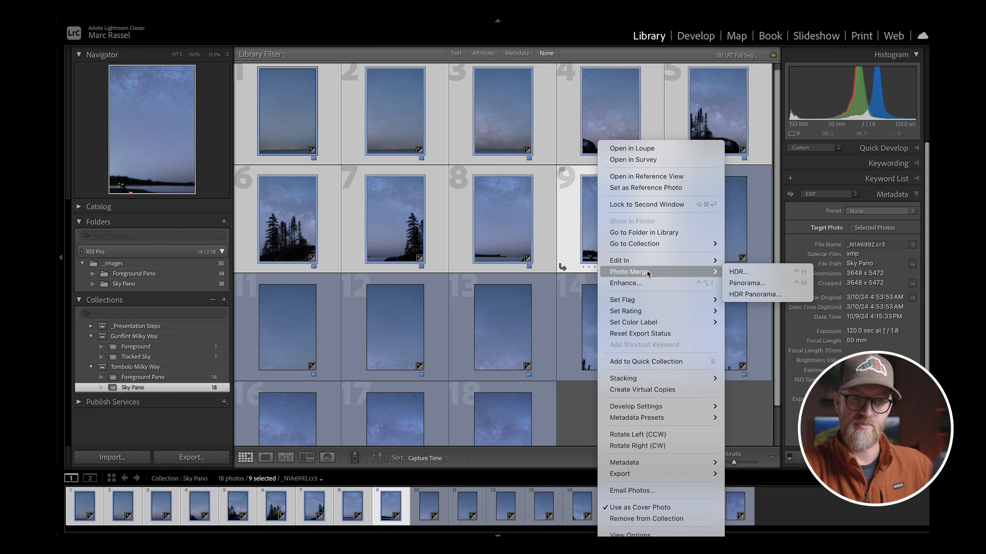
click(755, 287)
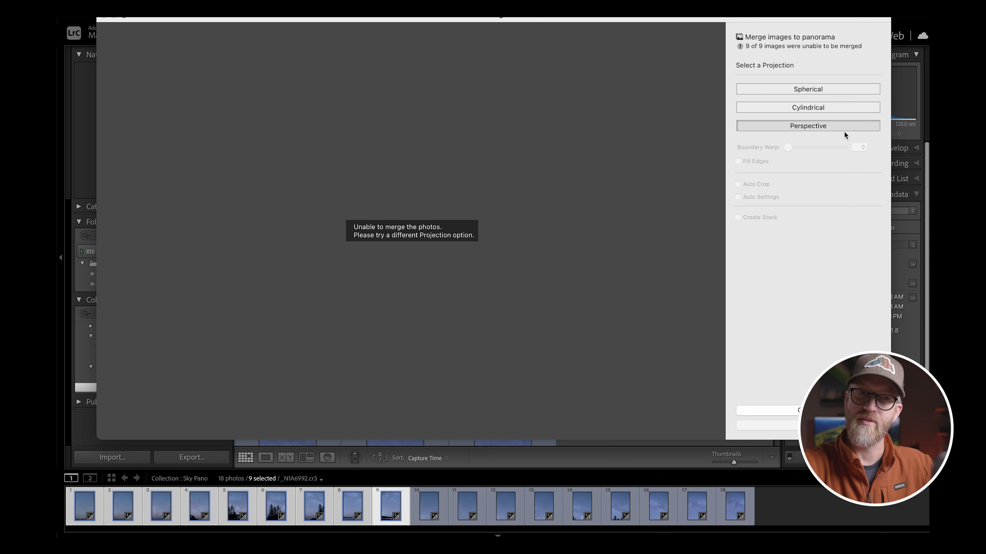
click(821, 93)
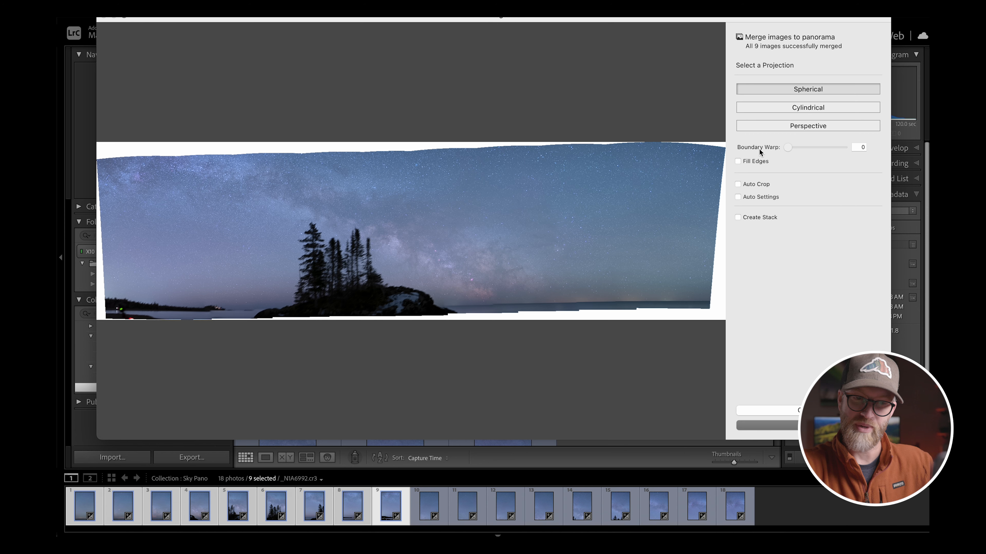
click(778, 427)
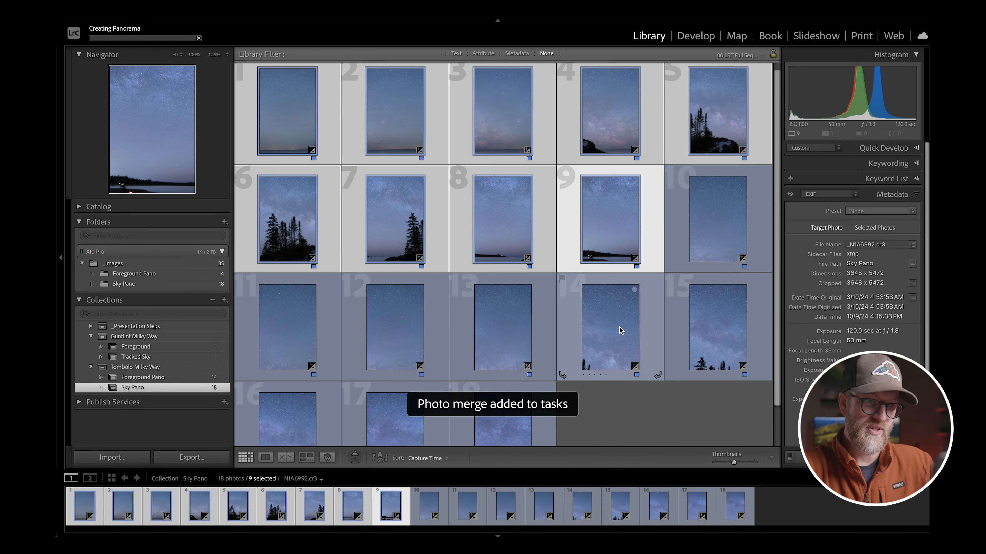
Merge sky photos 10 through 18 into a second panorama with the Spherical projection
click(708, 243)
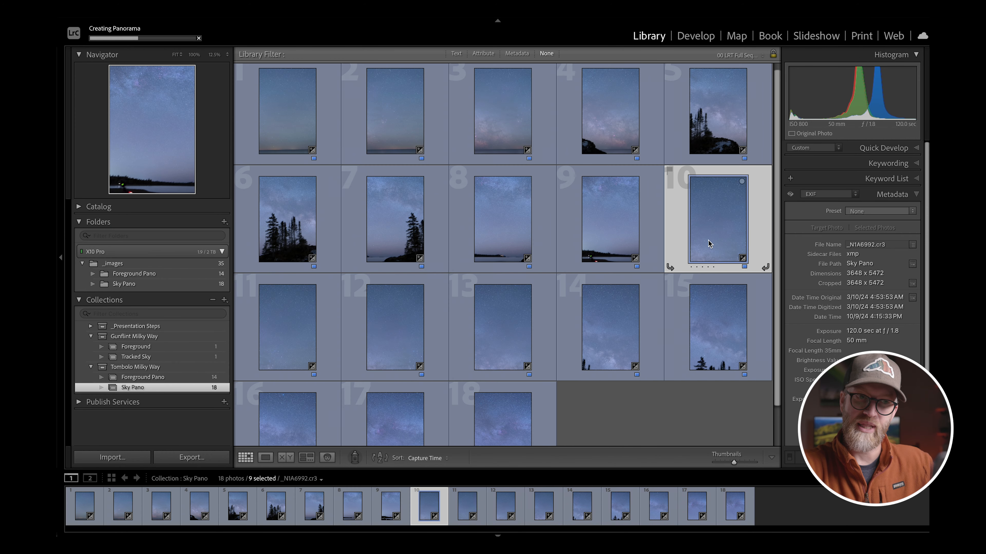
scroll(709, 240, down, 1)
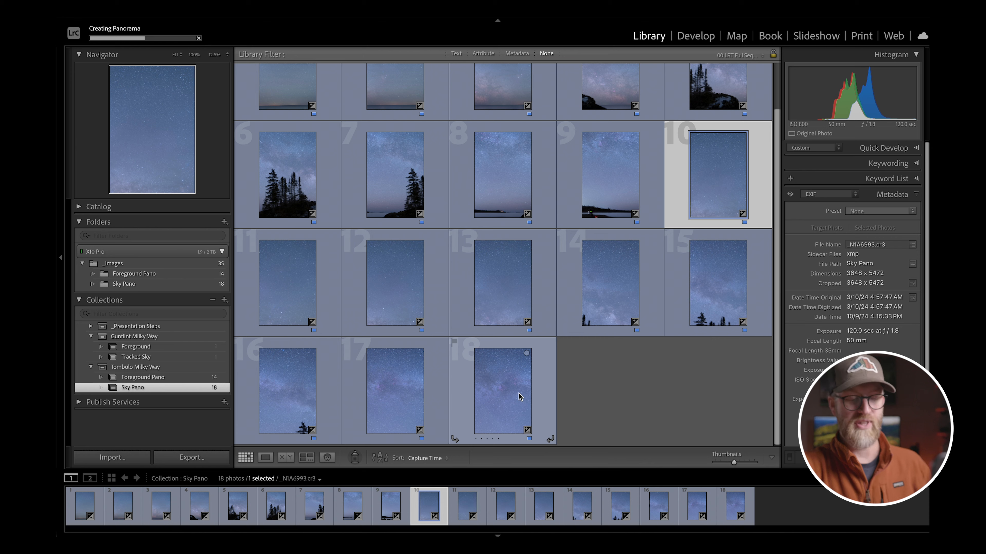
shift+click(508, 399)
right_click(508, 398)
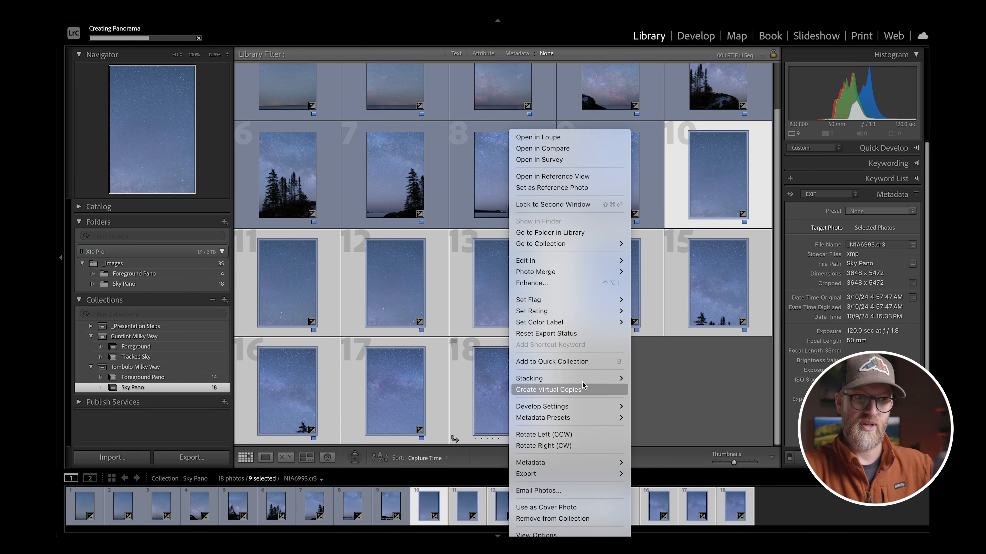
mouse_move(584, 277)
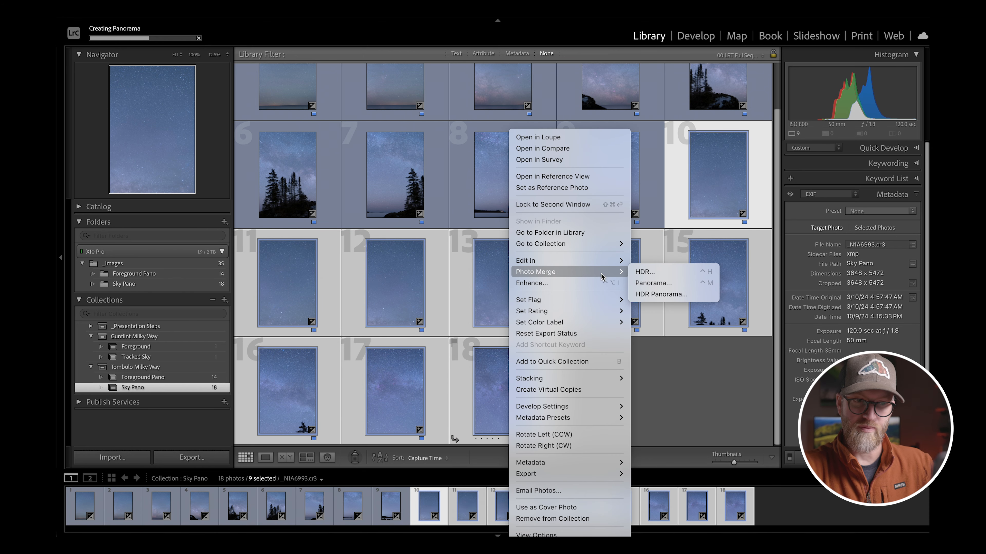
click(656, 284)
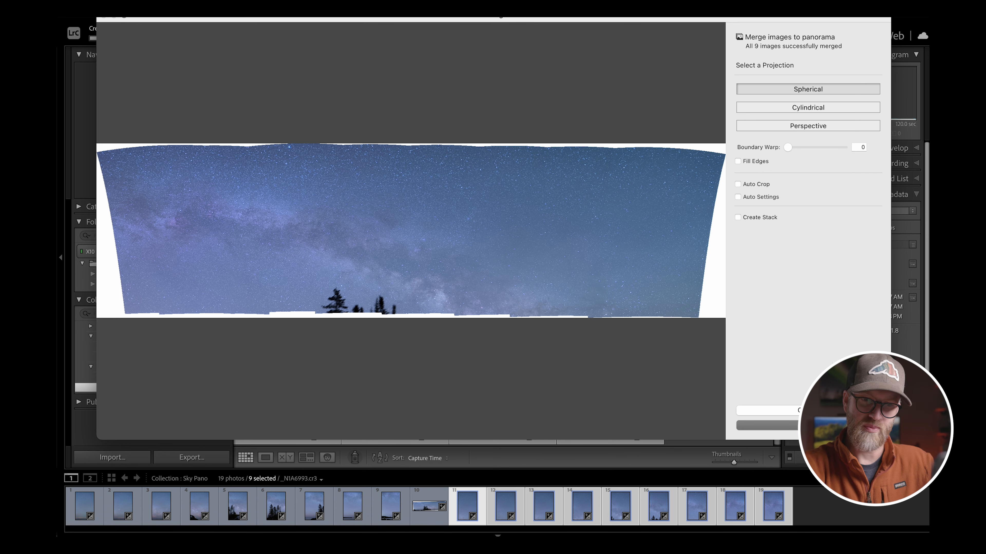
click(785, 427)
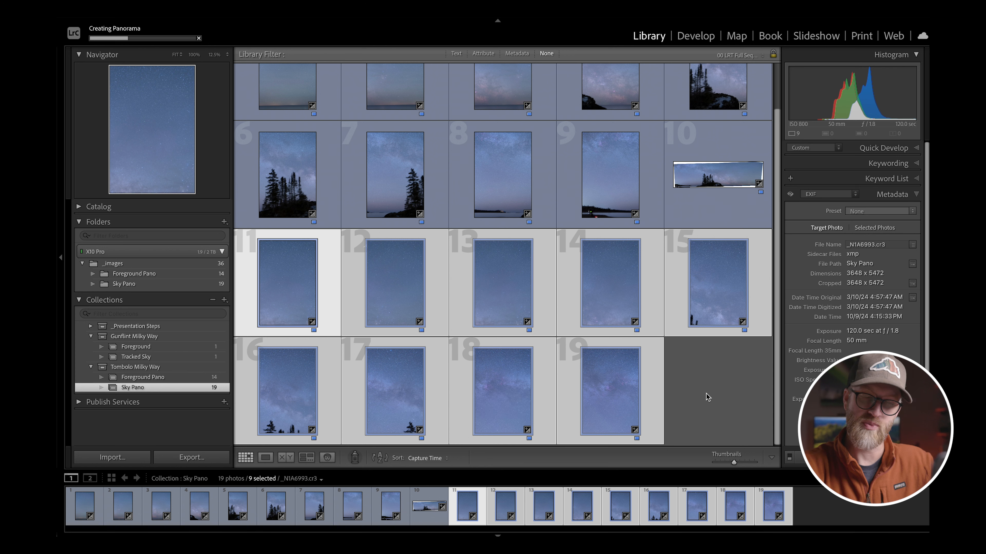
Open the first merged panorama at full view and inspect the Milky Way, sky and horizon toward its right end up close
click(716, 190)
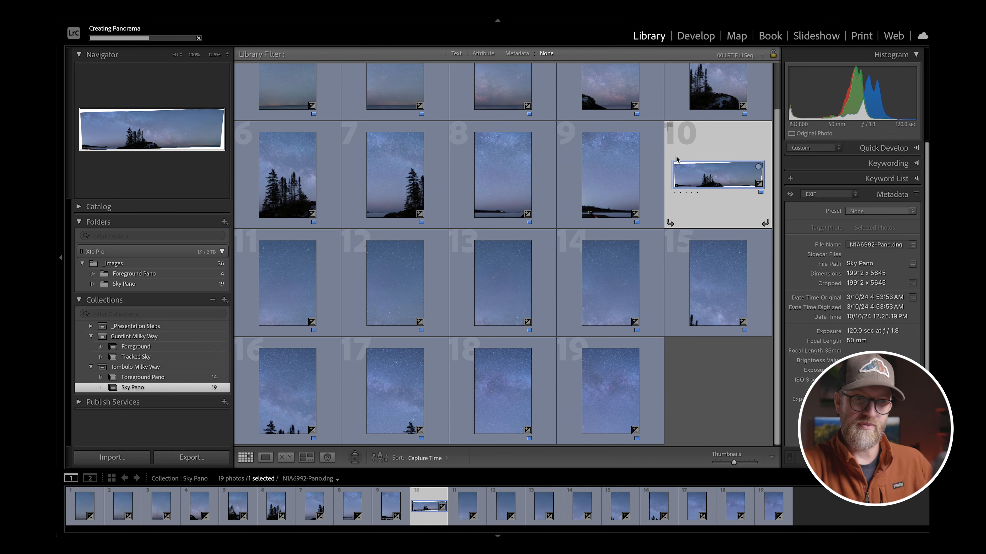
double_click(695, 176)
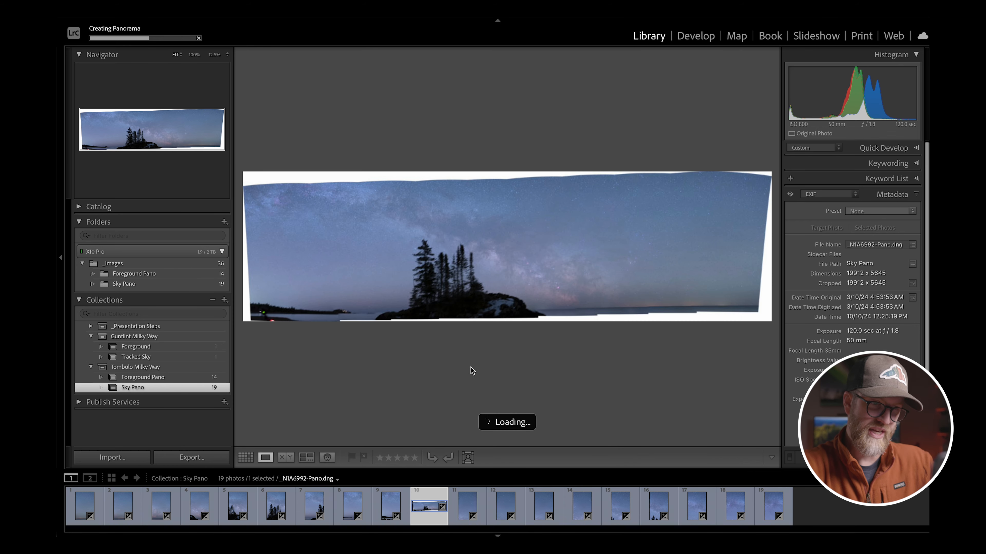
key(super+equal)
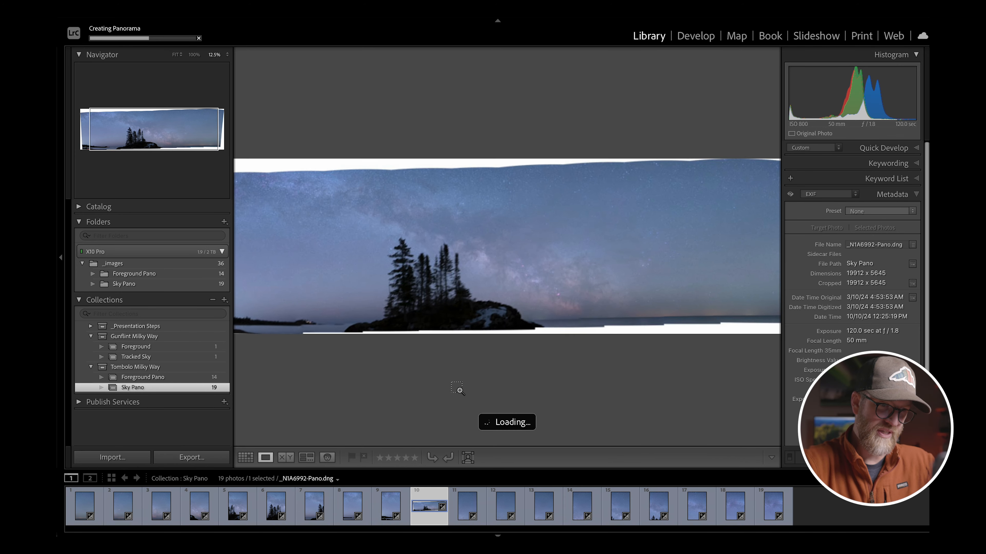
key(super+equal)
key(super+equal)
key(super+equal)
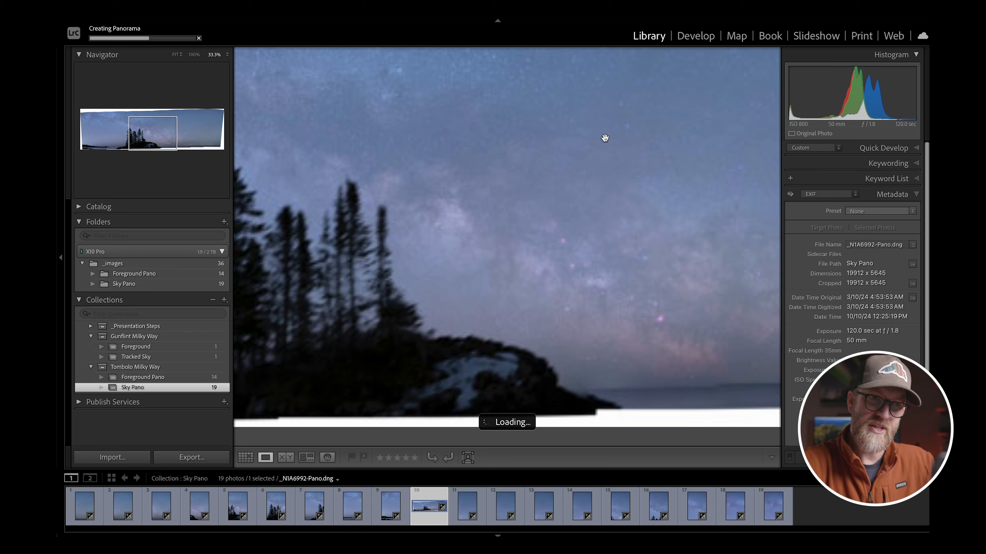
scroll(605, 138, up, 2)
scroll(605, 138, right, 5)
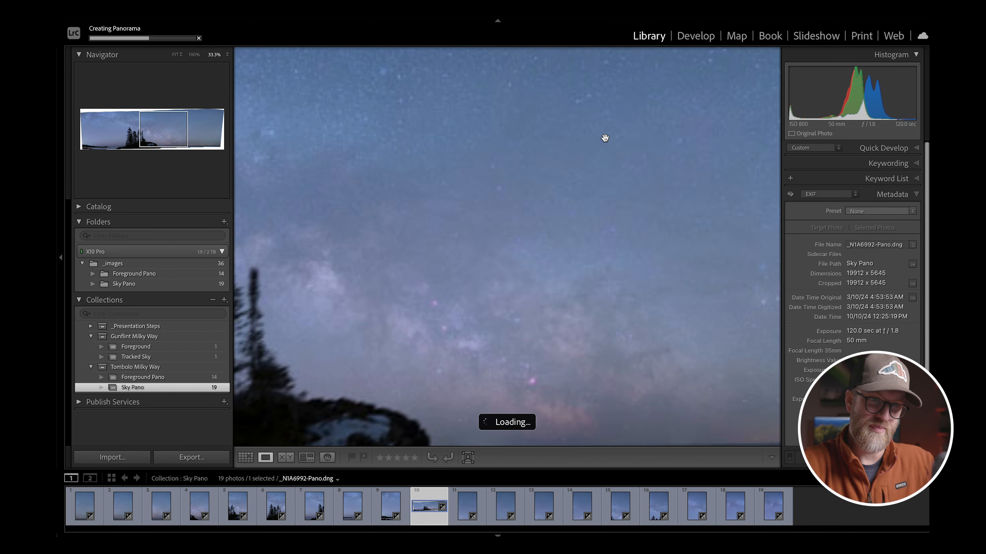
scroll(605, 138, up, 1)
scroll(605, 138, right, 3)
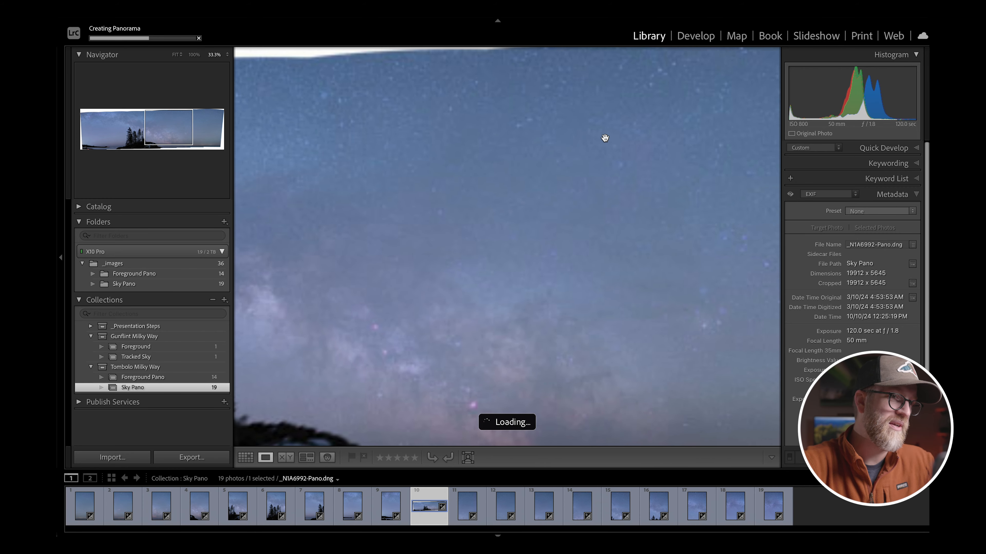
scroll(605, 138, down, 1)
scroll(605, 138, right, 1)
scroll(604, 138, right, 1)
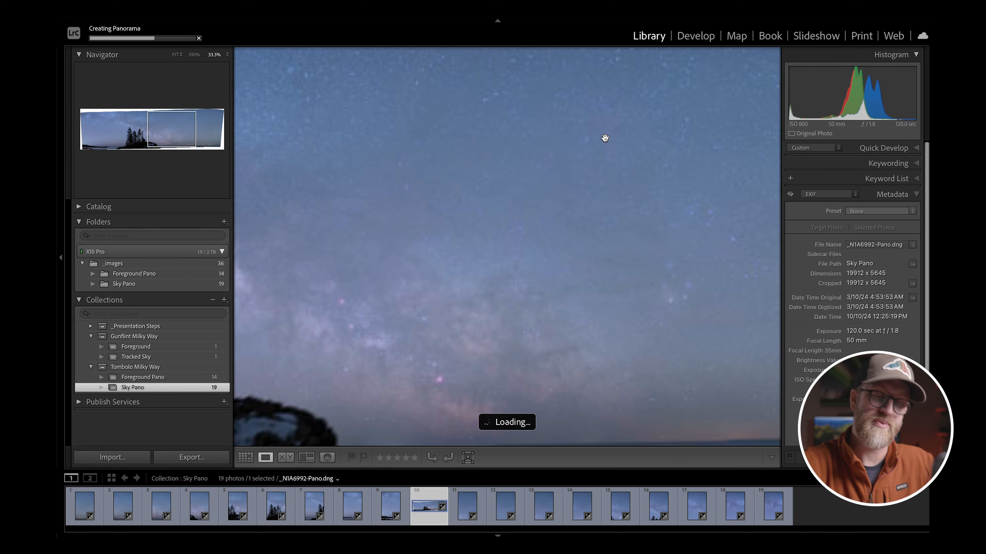
scroll(605, 138, right, 5)
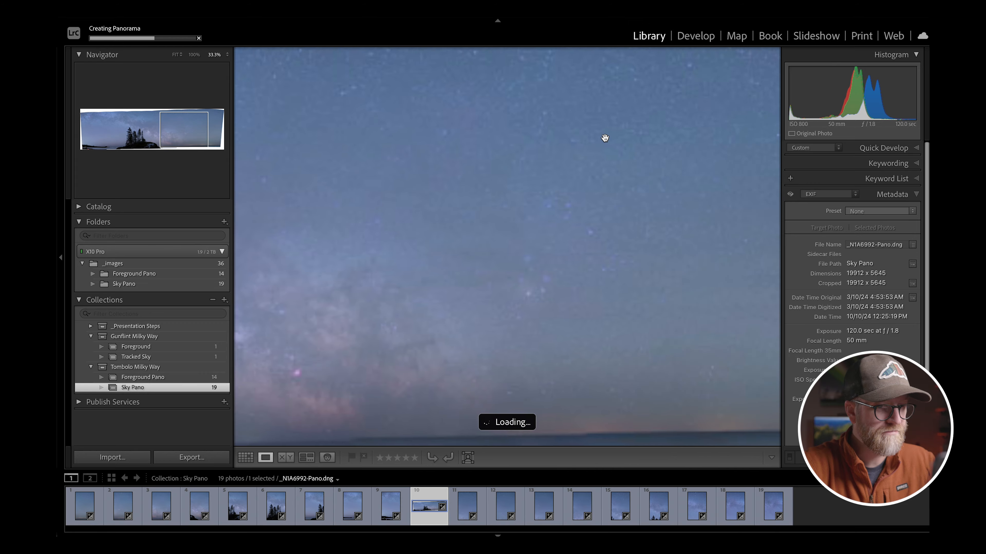
scroll(605, 138, up, 1)
scroll(605, 138, right, 1)
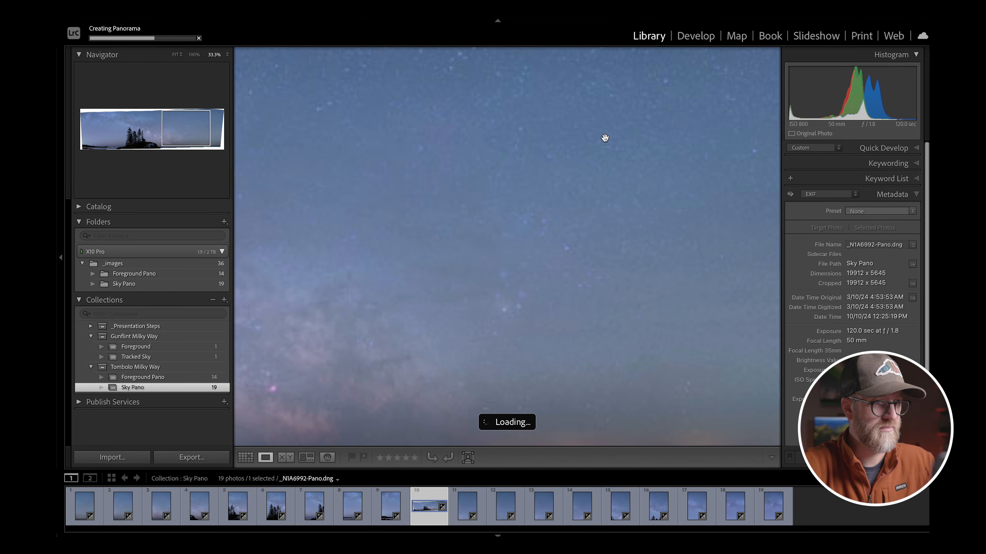
scroll(620, 145, right, 5)
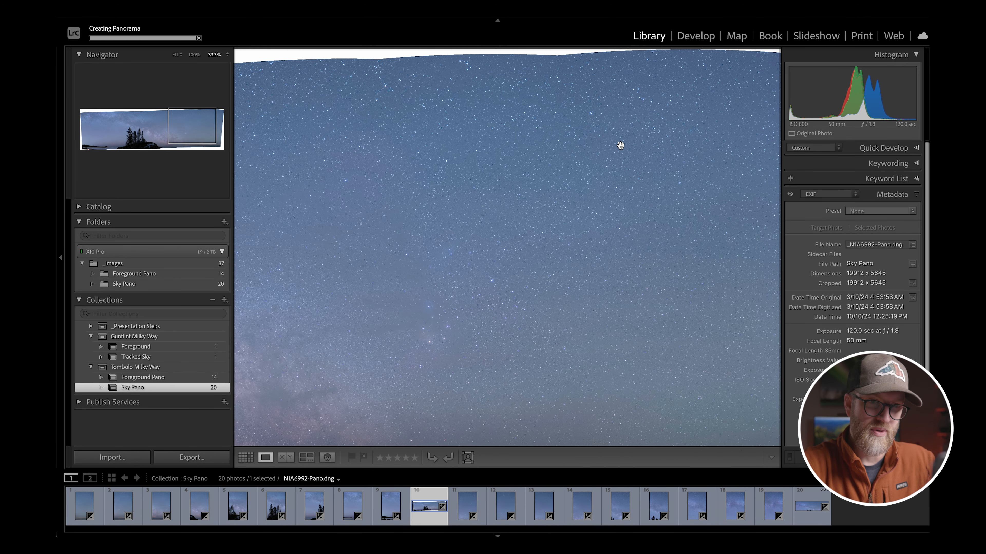
scroll(620, 145, down, 3)
scroll(620, 145, left, 5)
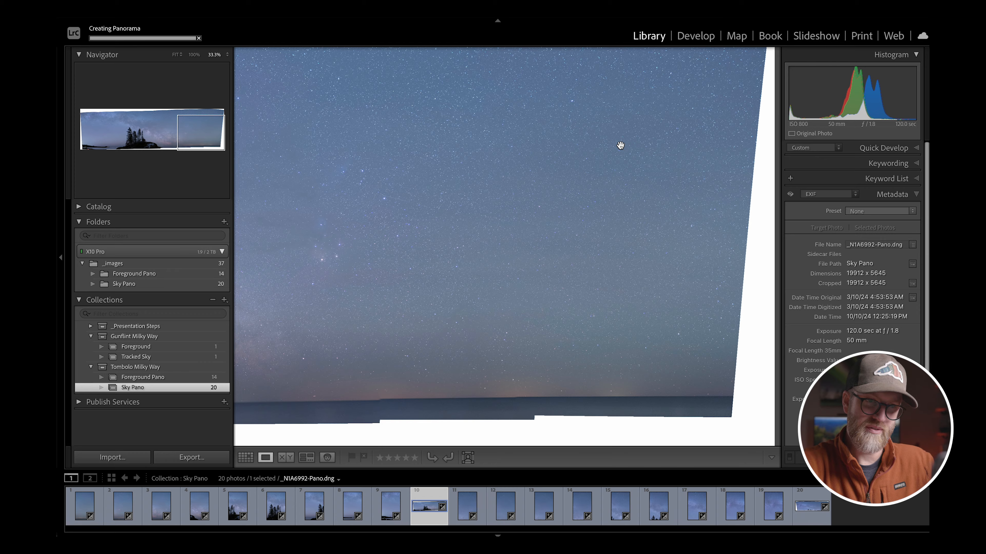
Examine the panorama's Milky Way core and trees, magnifying the stars above the trees to 300%
scroll(620, 145, left, 10)
scroll(620, 145, up, 1)
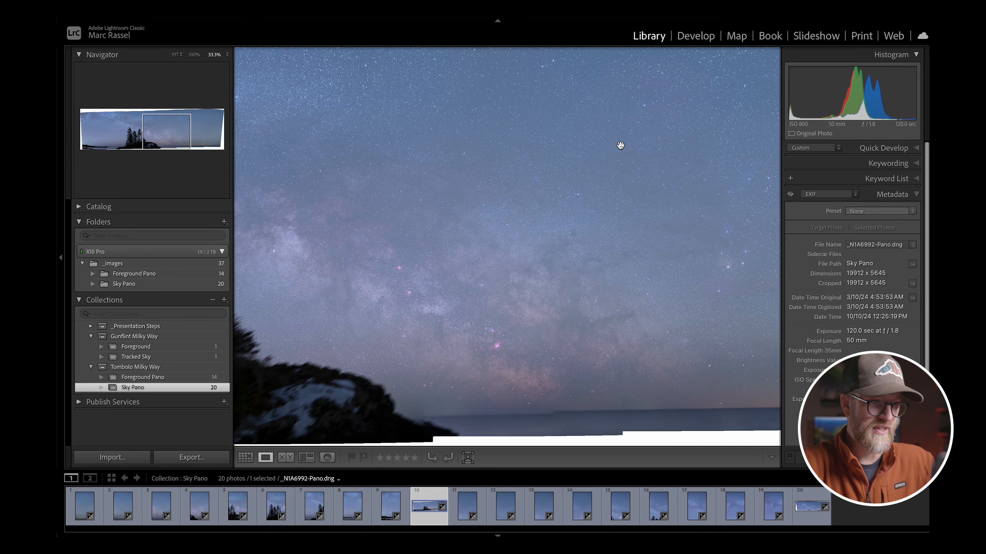
scroll(620, 145, left, 5)
scroll(620, 145, up, 3)
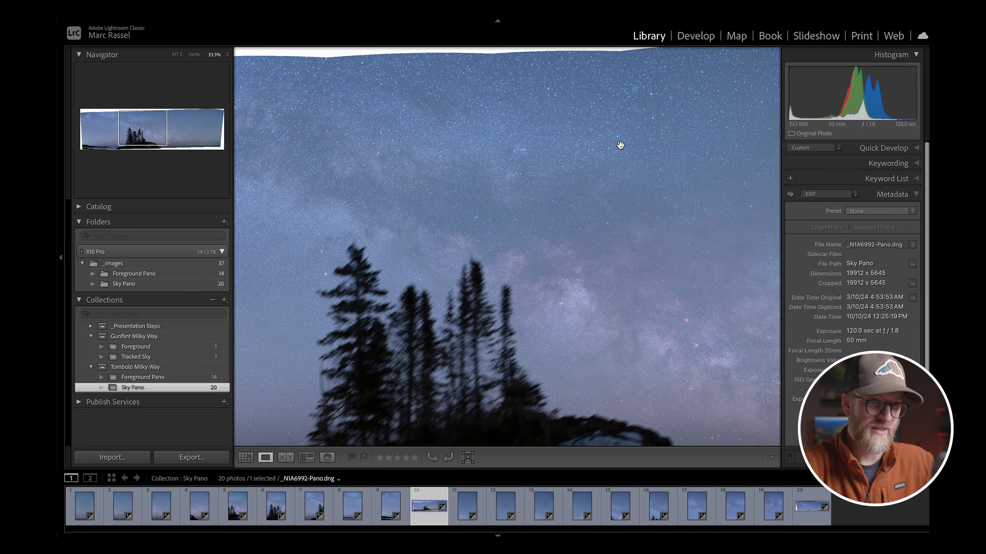
scroll(632, 151, left, 3)
key(super+equal)
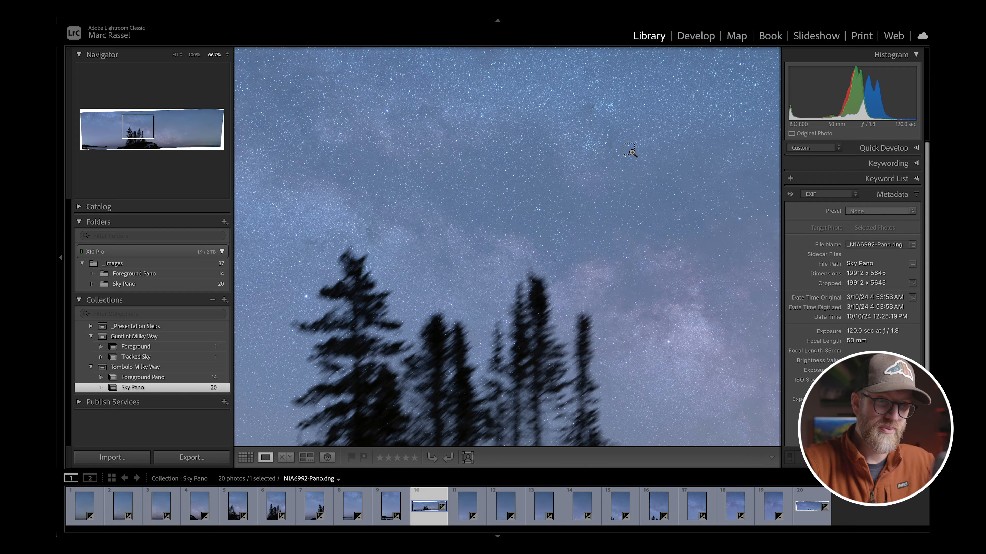
key(super+equal)
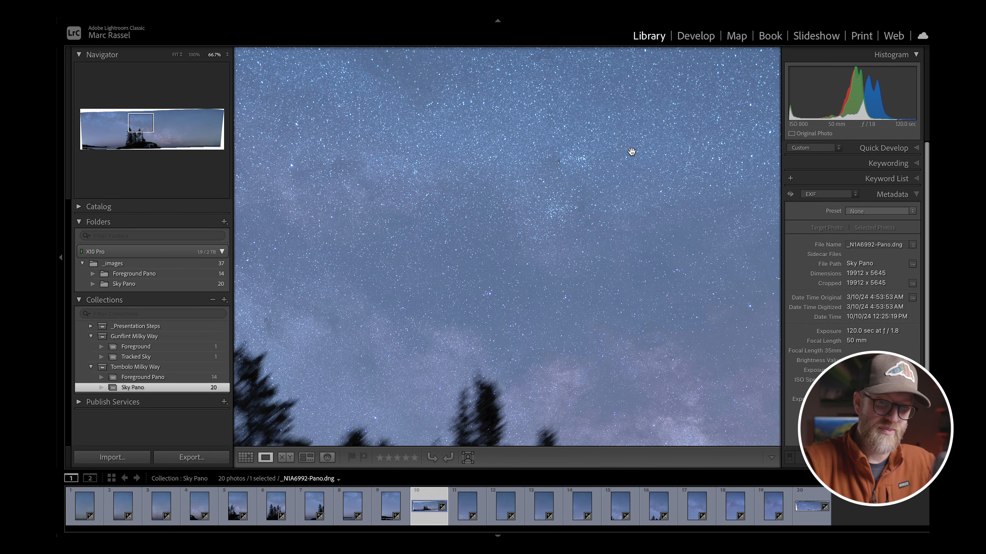
key(super+equal)
key(super+equal)
scroll(632, 151, up, 5)
scroll(632, 152, right, 2)
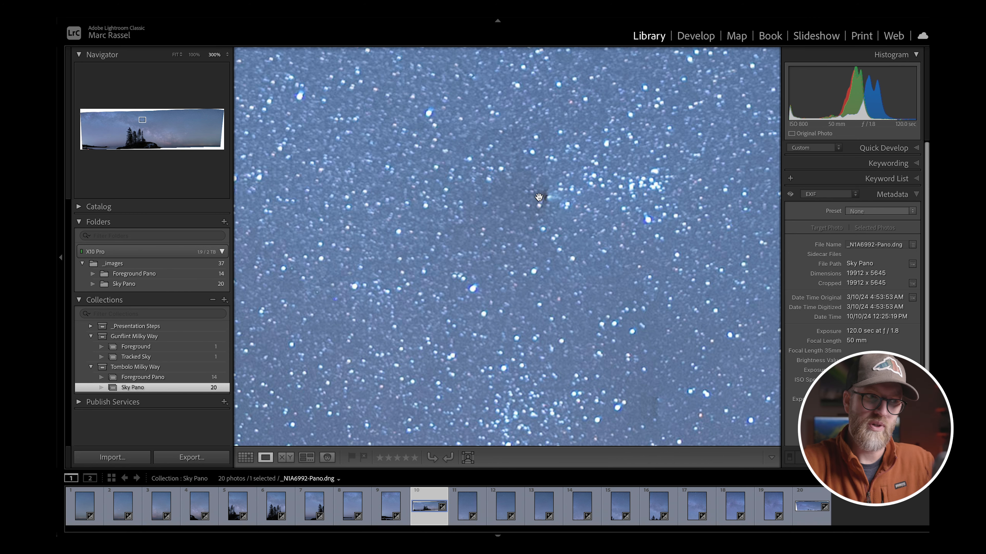
Check the sky and shoreline at the panorama's left end at 50%, and return to the thumbnail grid
key(super+minus)
key(super+minus)
key(super+minus)
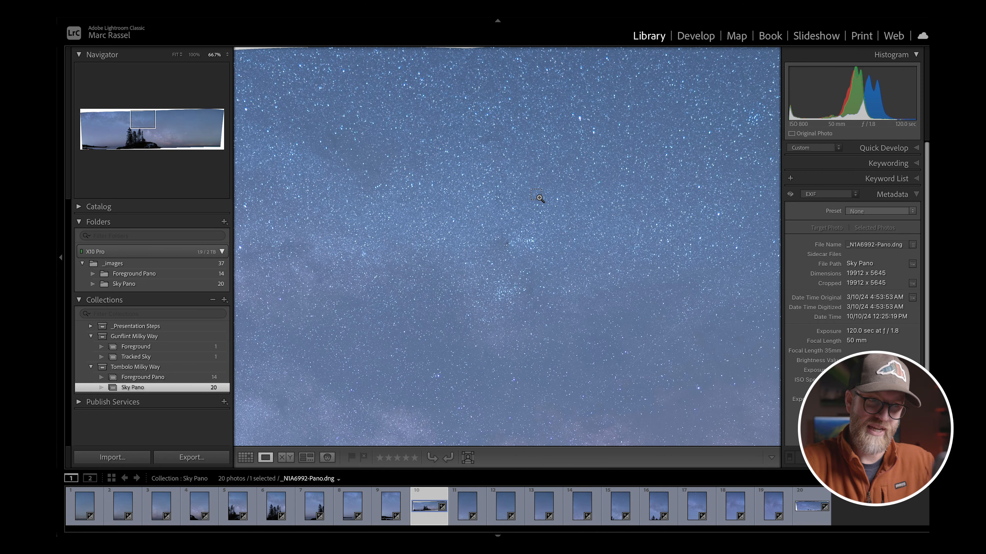
key(super+minus)
scroll(466, 205, left, 5)
scroll(467, 204, down, 1)
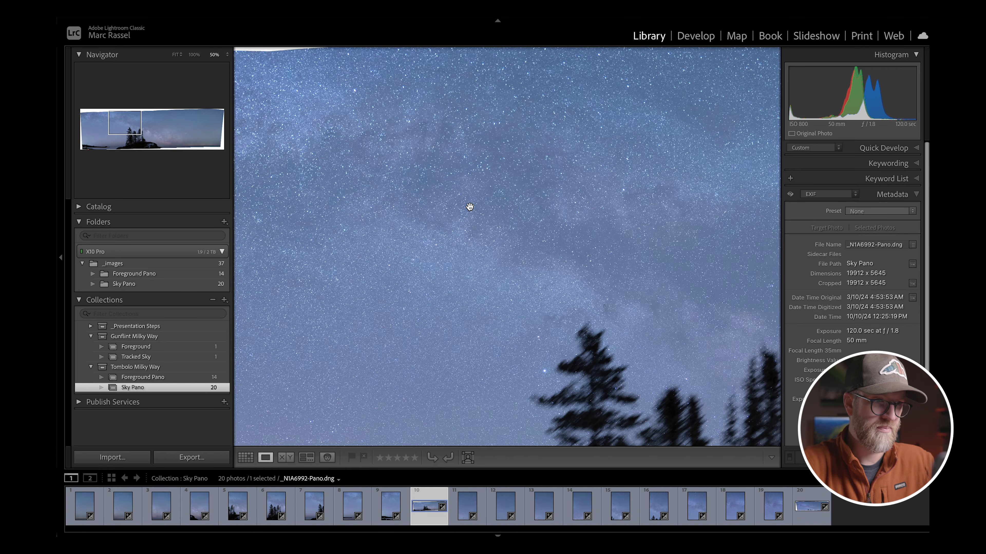
scroll(469, 207, left, 8)
scroll(469, 207, down, 1)
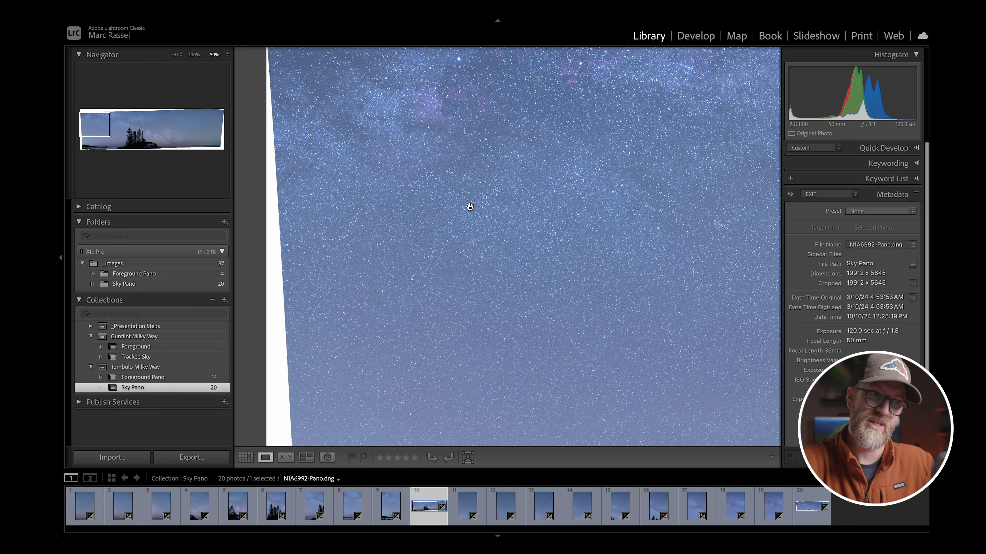
scroll(469, 207, down, 5)
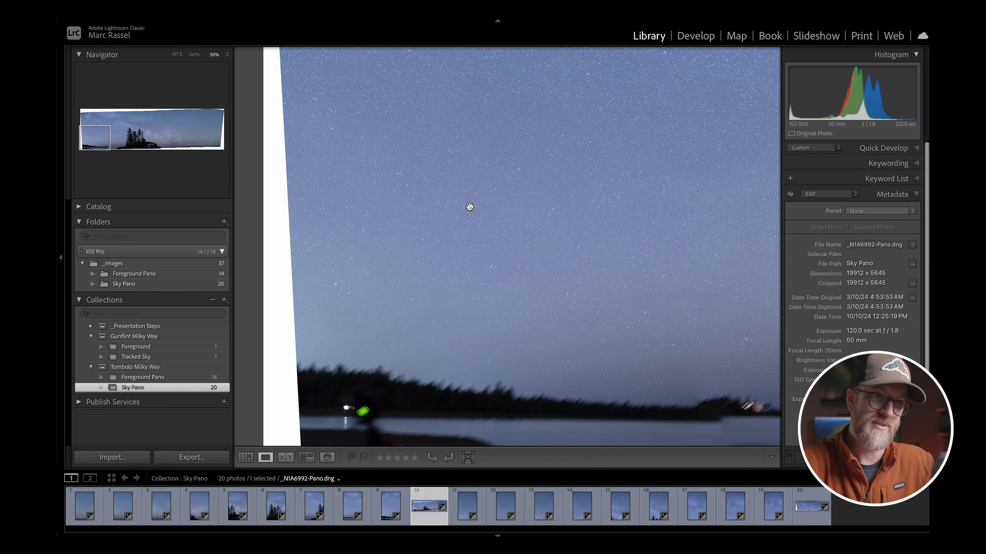
scroll(470, 207, right, 2)
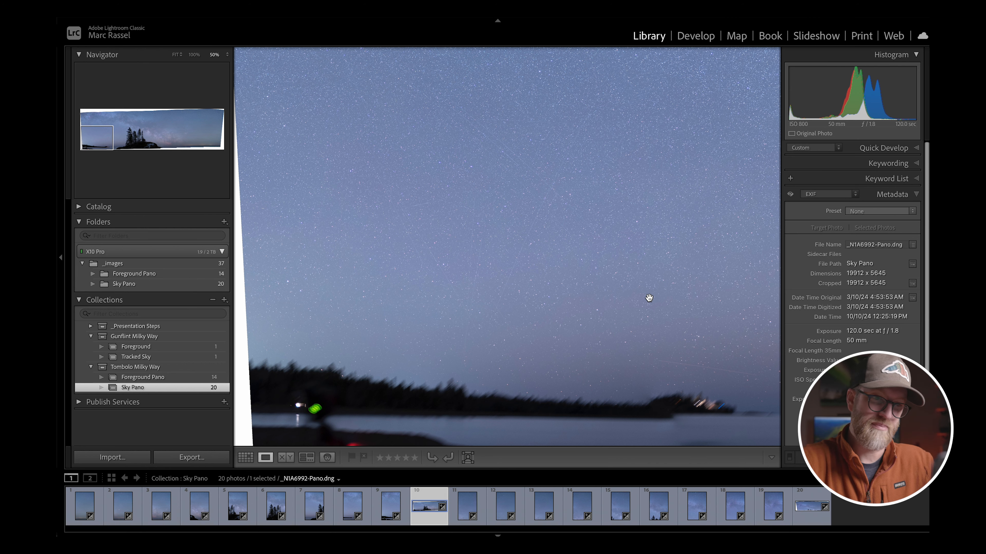
key(ctrl+minus)
key(ctrl+minus)
key(ctrl+minus)
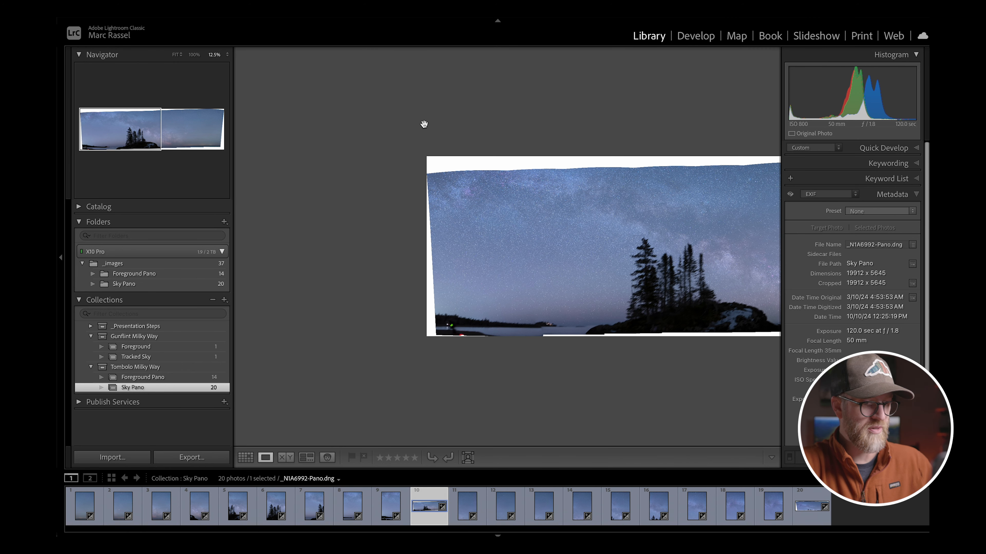
key(ctrl+minus)
key(g)
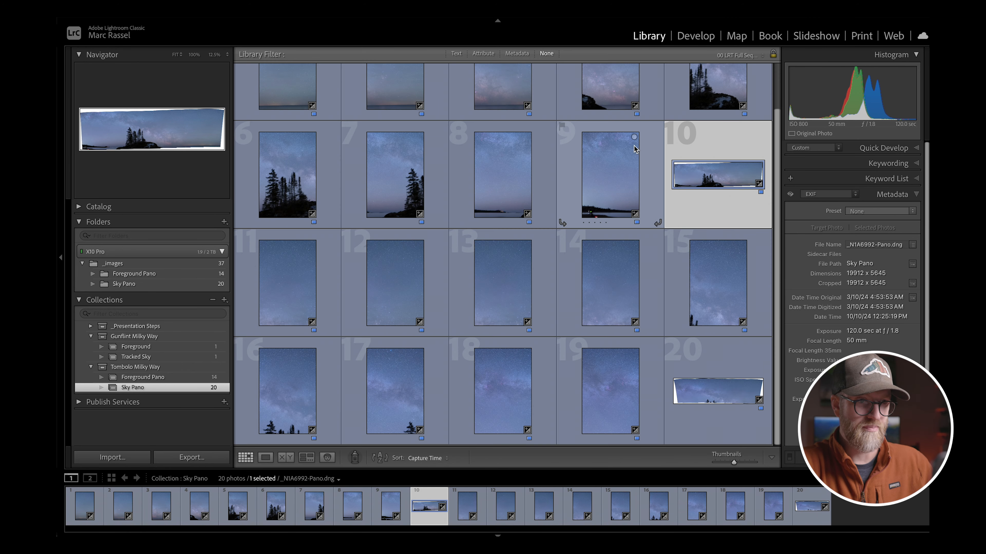
Open the second merged panorama in full view and inspect its sky across to the right end at 33.3%
double_click(708, 396)
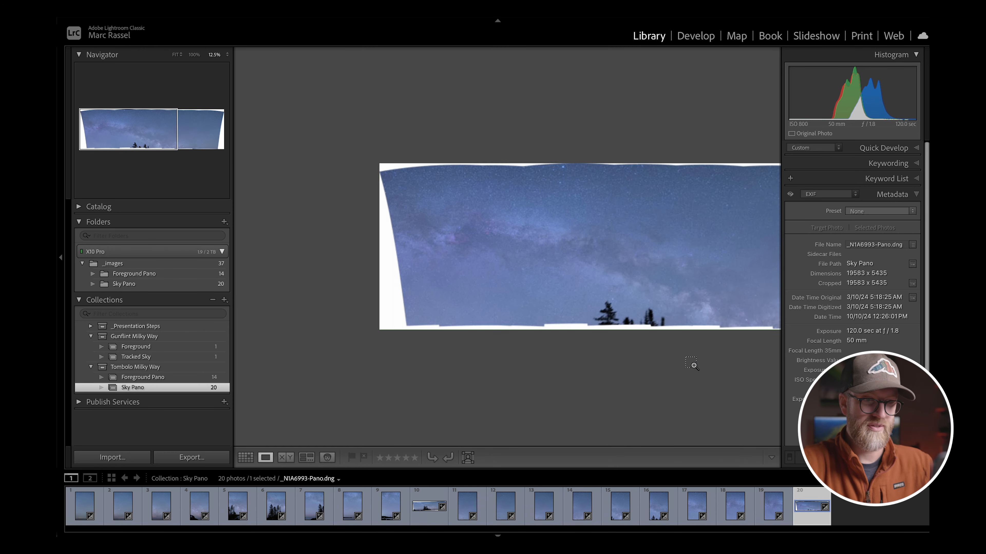
key(ctrl+plus)
key(ctrl+plus)
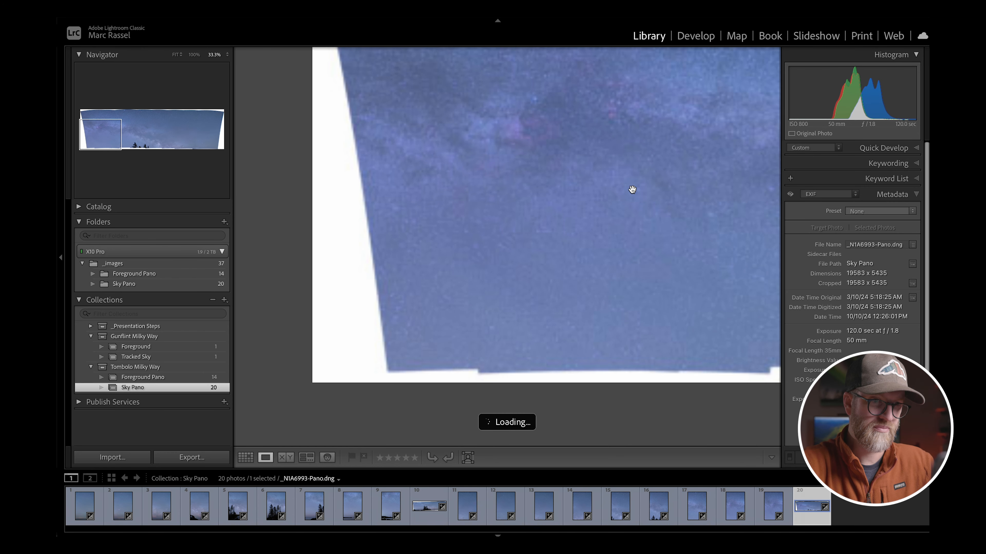
scroll(632, 190, up, 3)
scroll(632, 189, right, 4)
scroll(632, 189, right, 5)
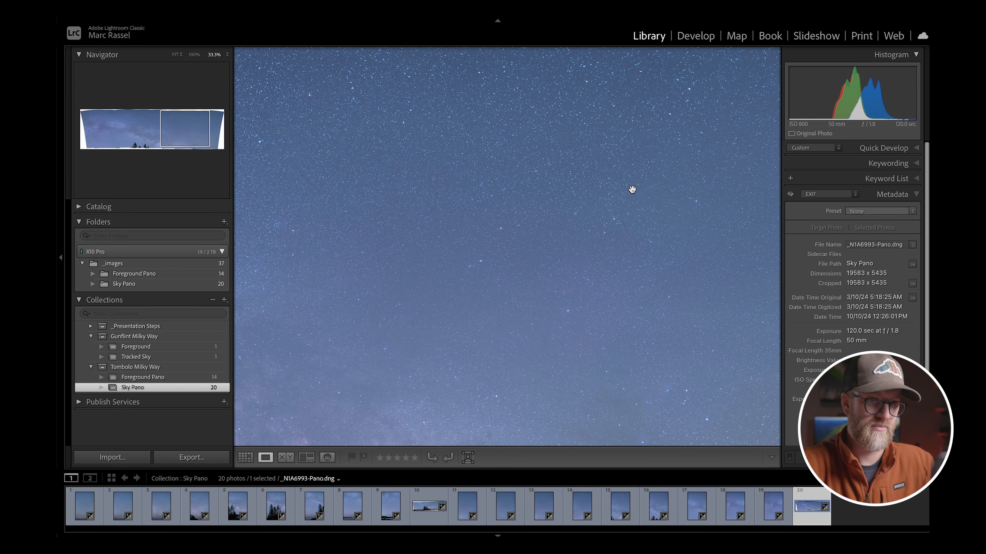
scroll(632, 189, up, 3)
scroll(632, 189, right, 3)
scroll(632, 190, down, 4)
scroll(632, 190, up, 1)
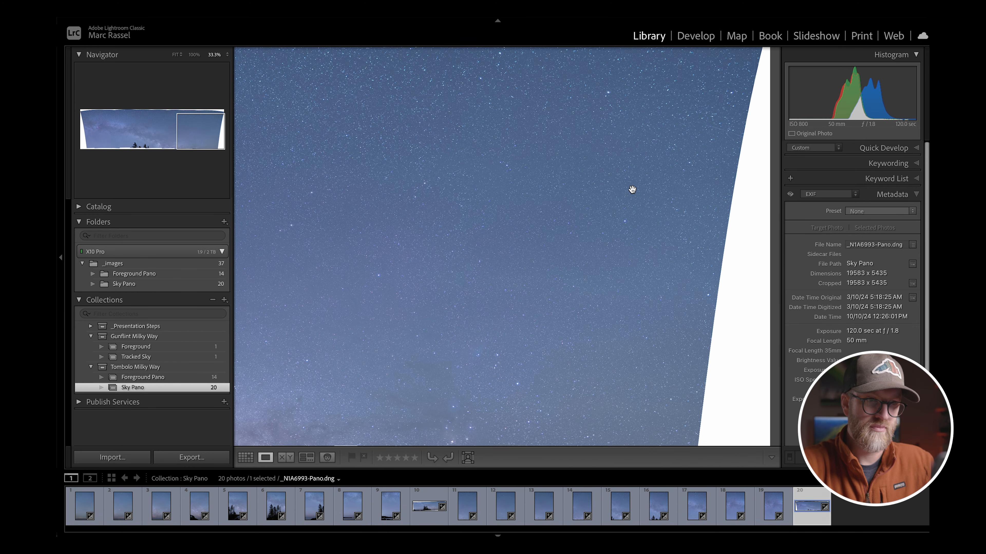
Inspect the second panorama's Milky Way back to its left end, and return to the thumbnail grid
scroll(632, 189, left, 5)
scroll(632, 190, left, 4)
scroll(632, 190, up, 1)
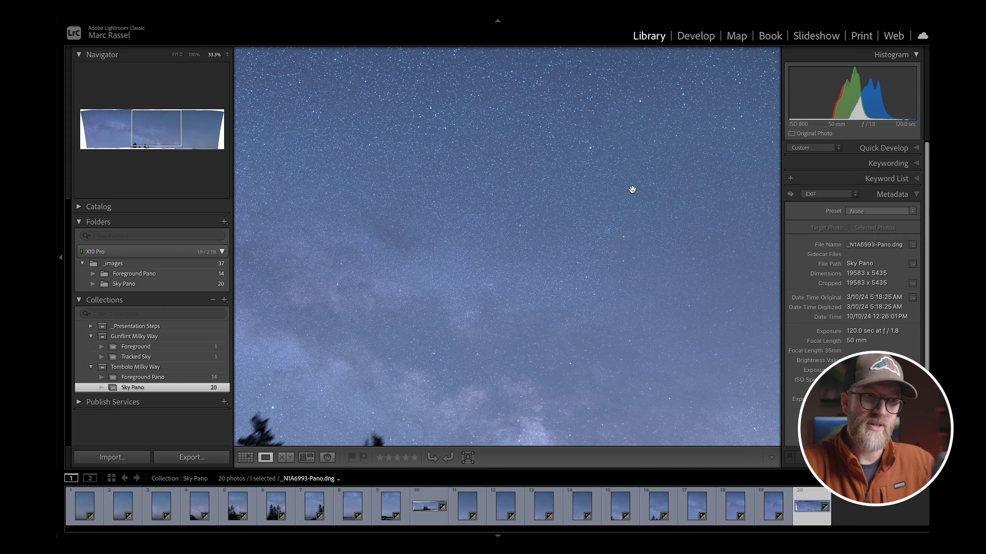
scroll(632, 189, left, 2)
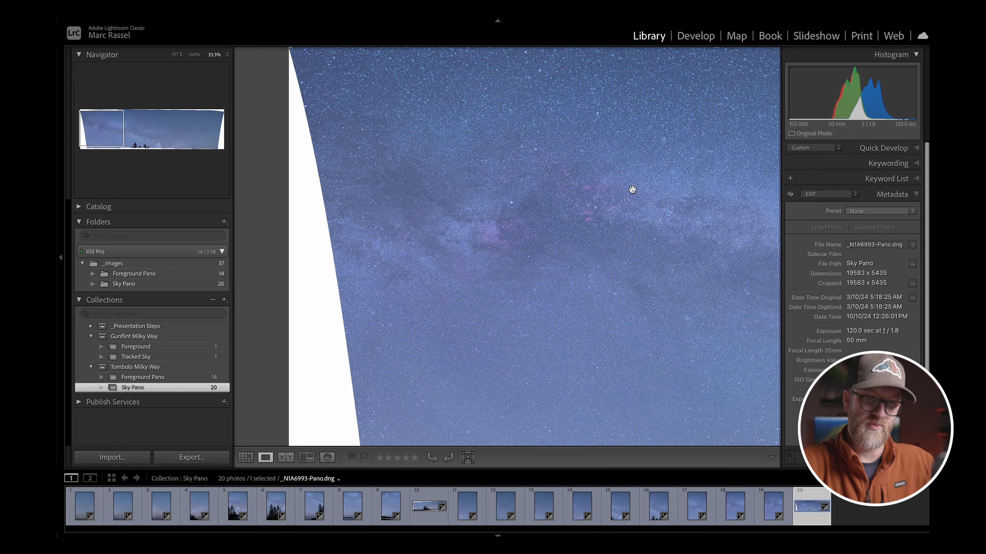
key(super+minus)
key(super+minus)
key(super+minus)
key(g)
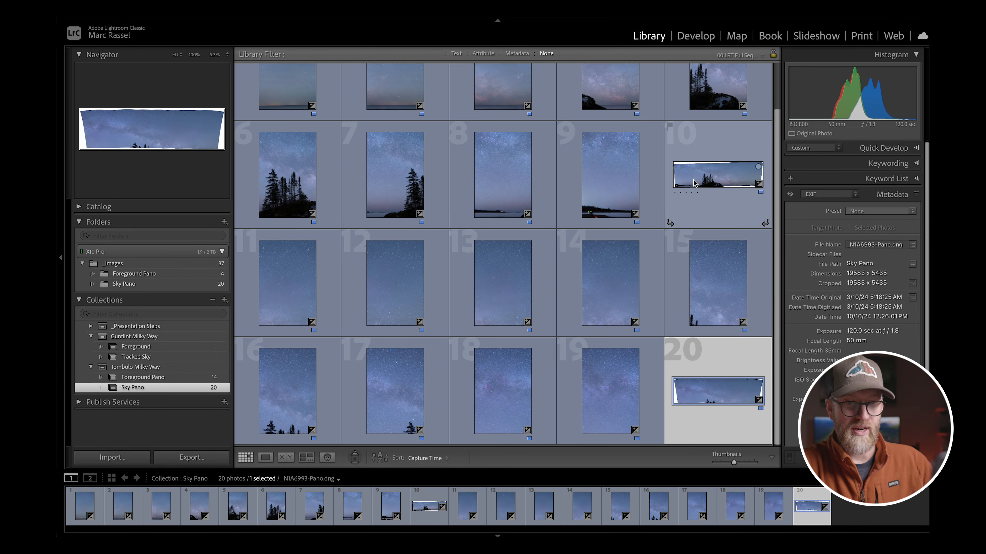
Select the two row panoramas, thumbnails 10 and 20, and start a Panorama photo merge of them
click(725, 197)
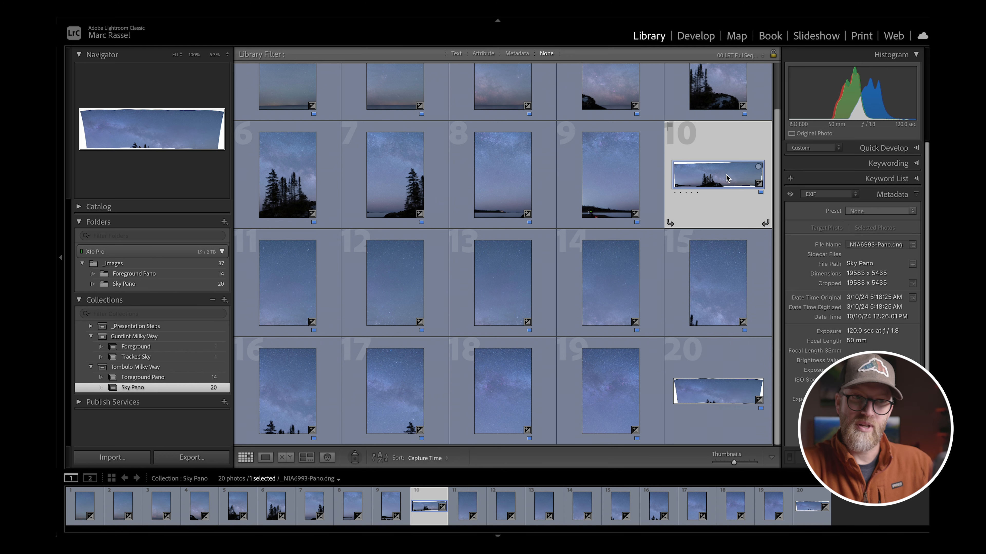
super+click(736, 400)
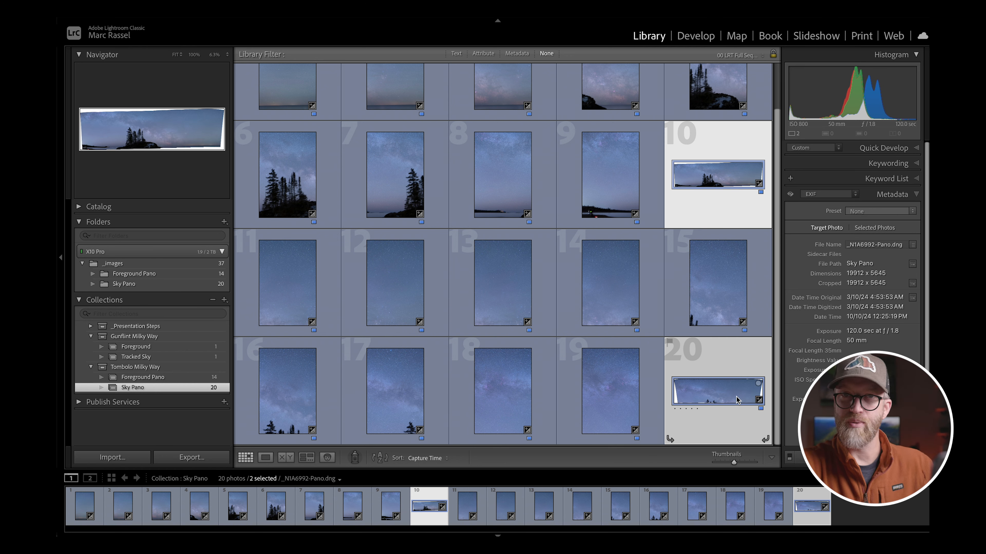
right_click(736, 400)
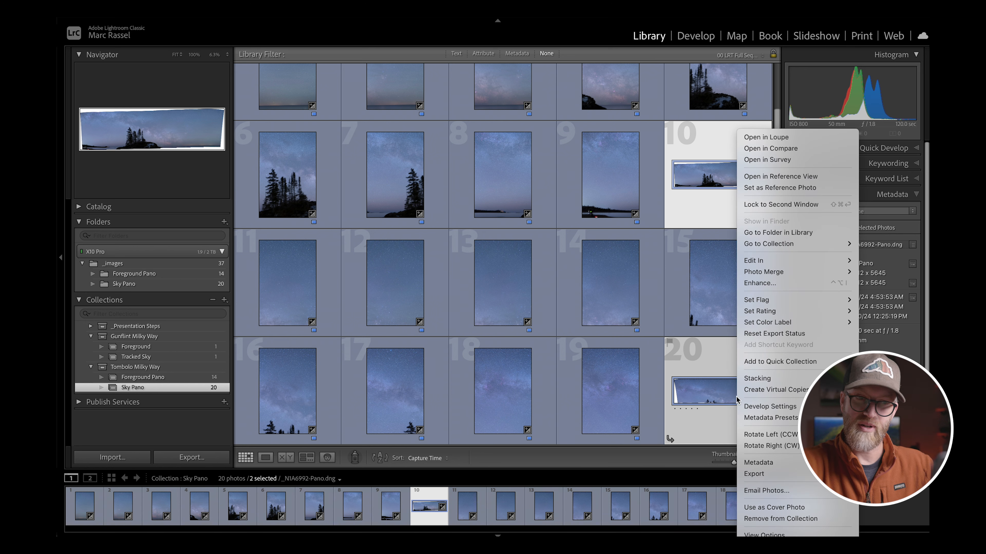
mouse_move(810, 276)
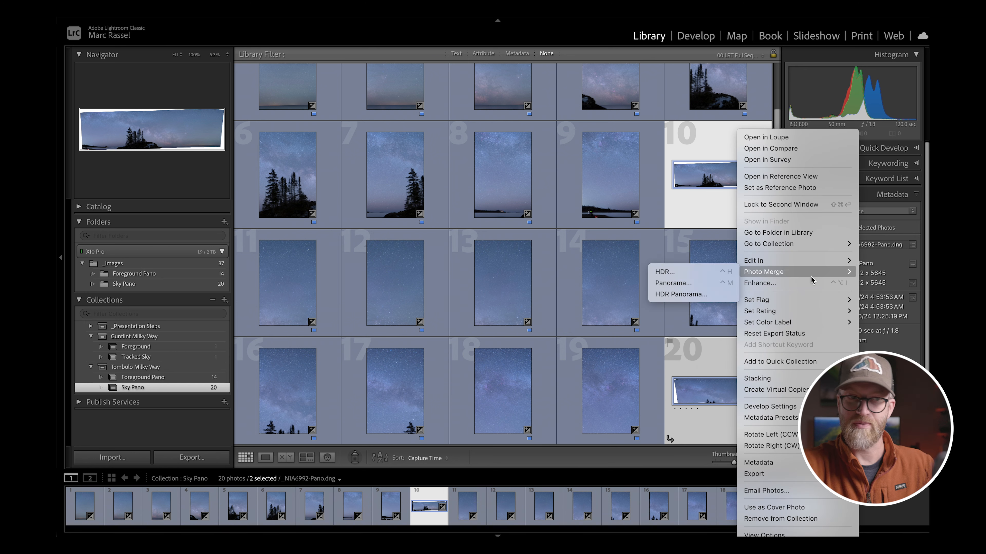
click(683, 282)
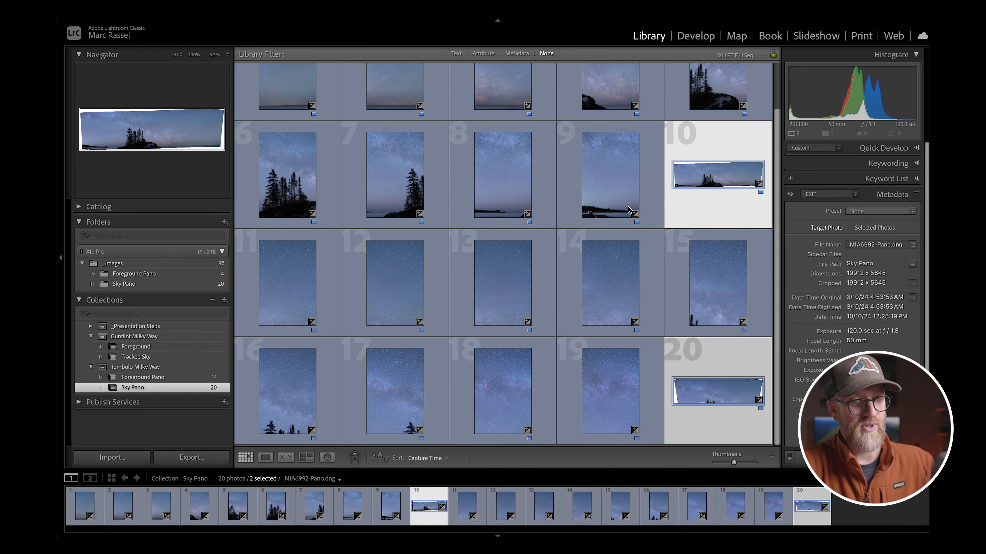
key(ctrl+m)
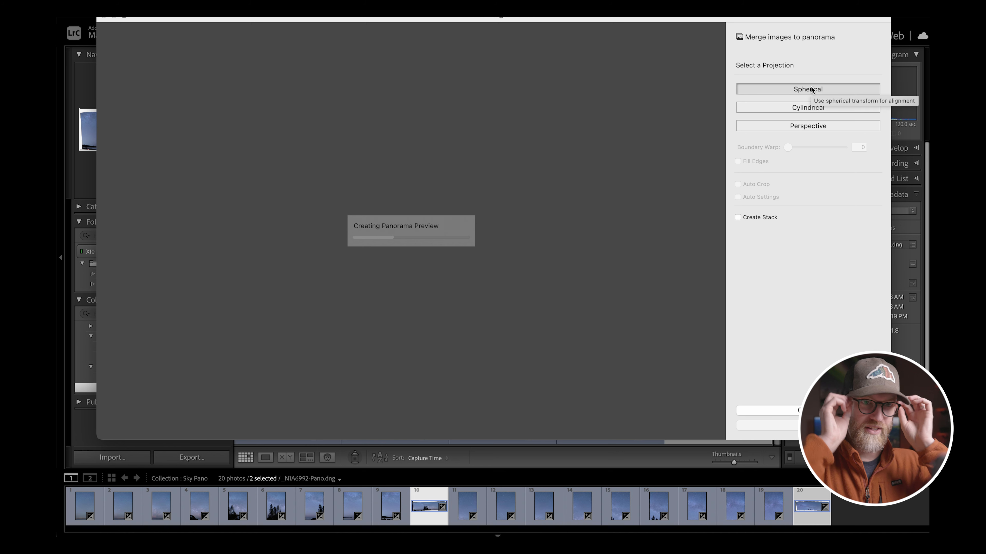
Compare the Cylindrical and Spherical projections for the merge, and set the projection to Perspective
click(797, 112)
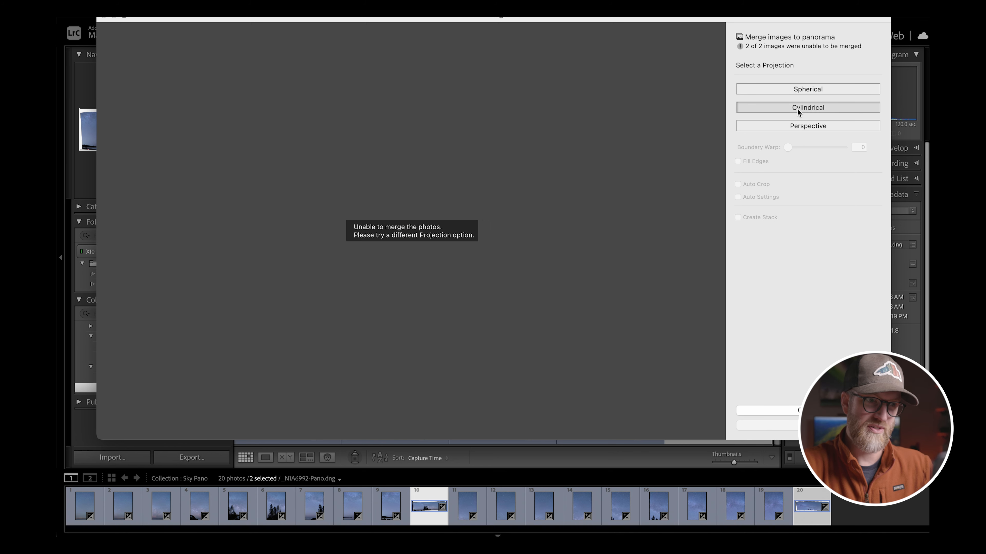
click(803, 89)
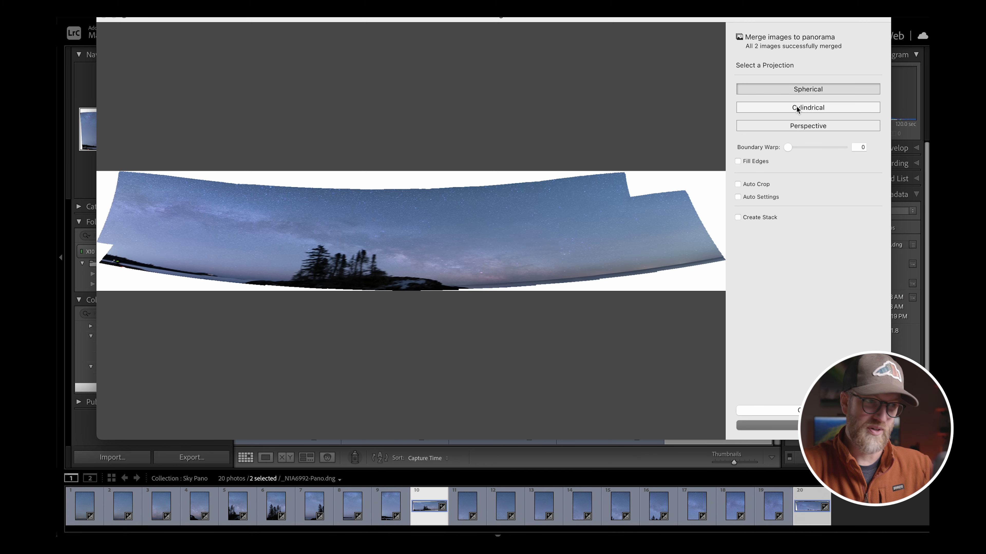
click(796, 110)
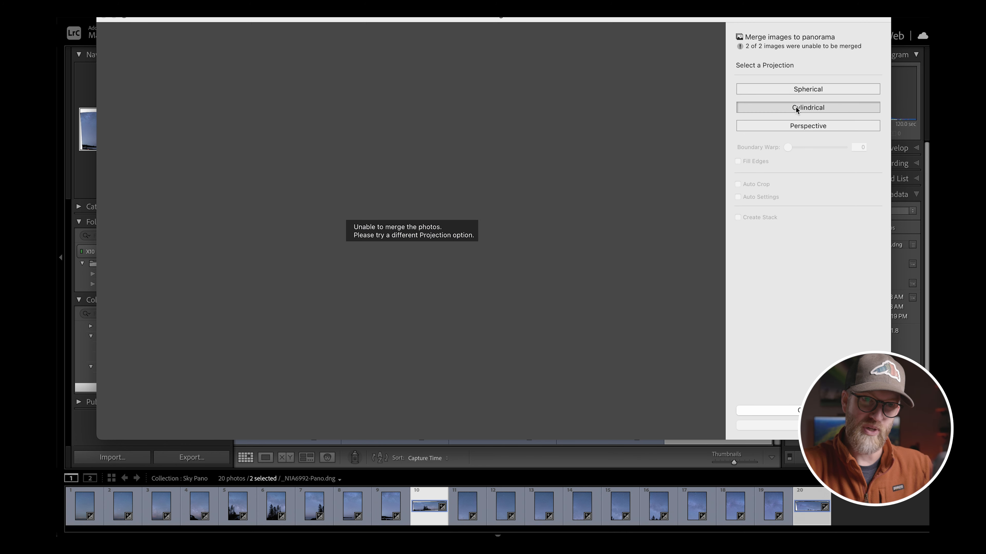
click(794, 128)
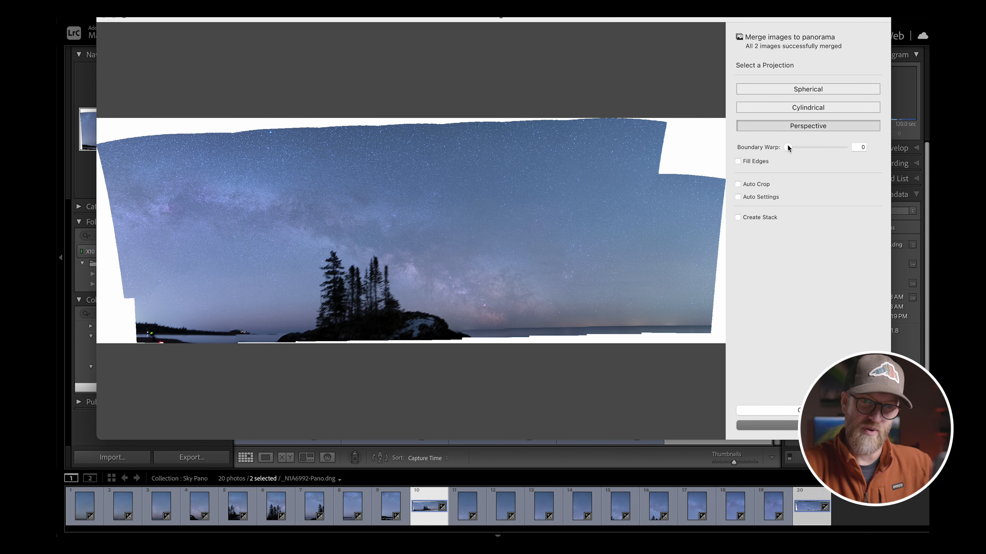
Try a Boundary Warp of 100 and the Fill Edges option on the merge preview, resetting each one
drag(788, 148, 900, 150)
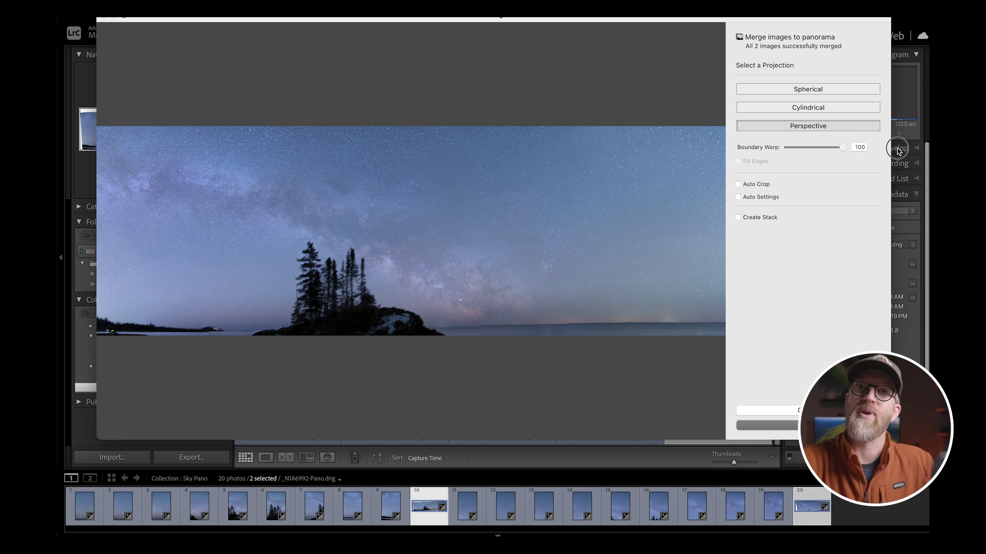
drag(896, 150, 739, 141)
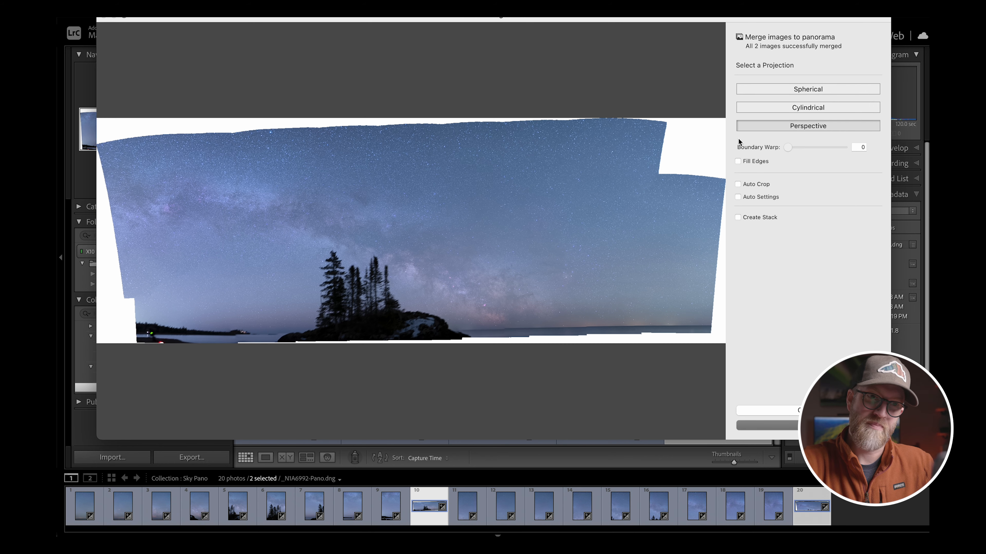
click(738, 161)
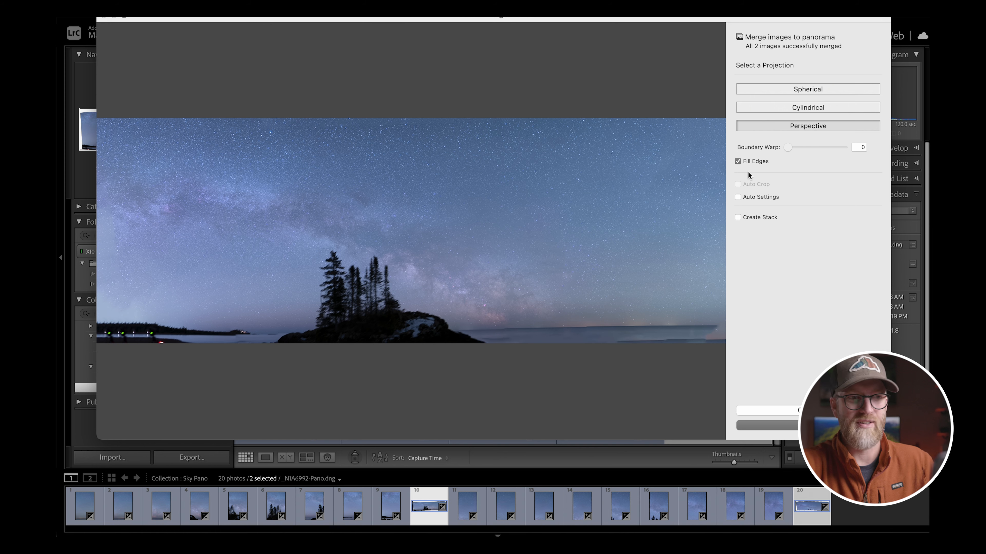
click(752, 162)
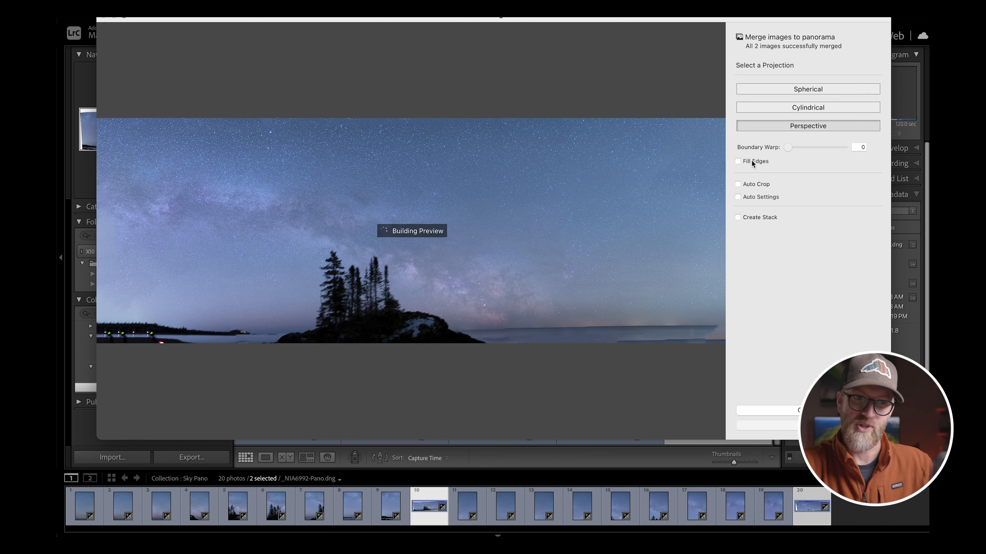
Merge the two row panoramas with the chosen settings, and open the resulting full panorama in full view
click(793, 426)
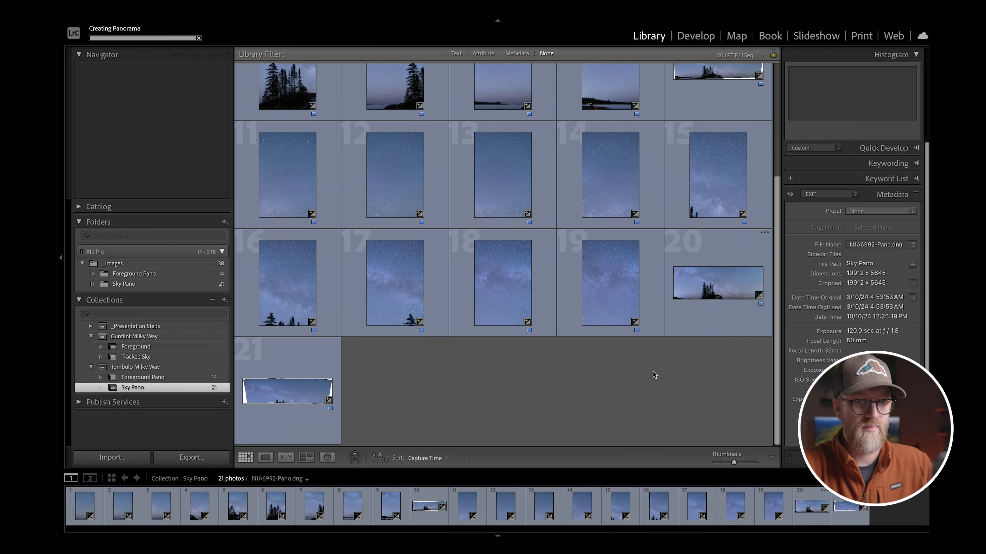
click(720, 321)
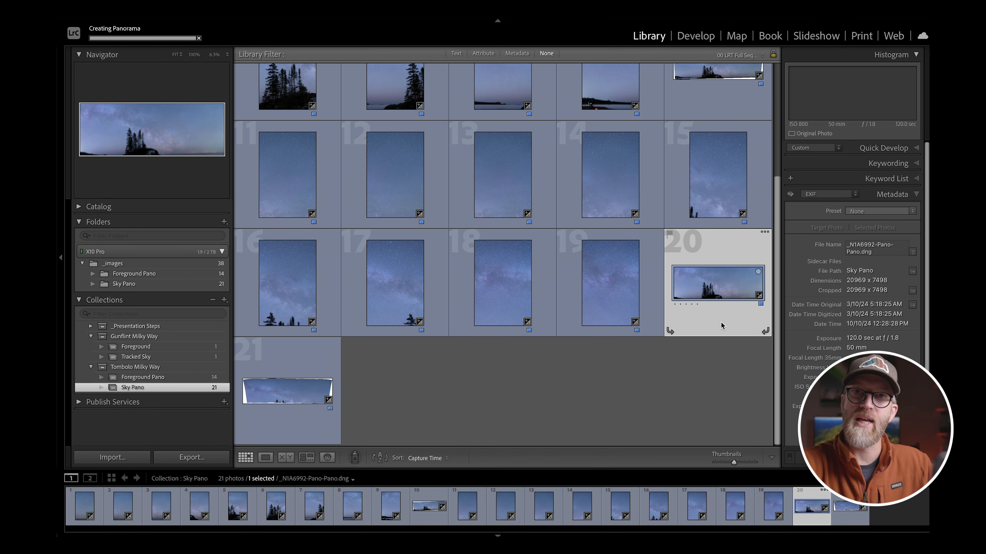
double_click(721, 321)
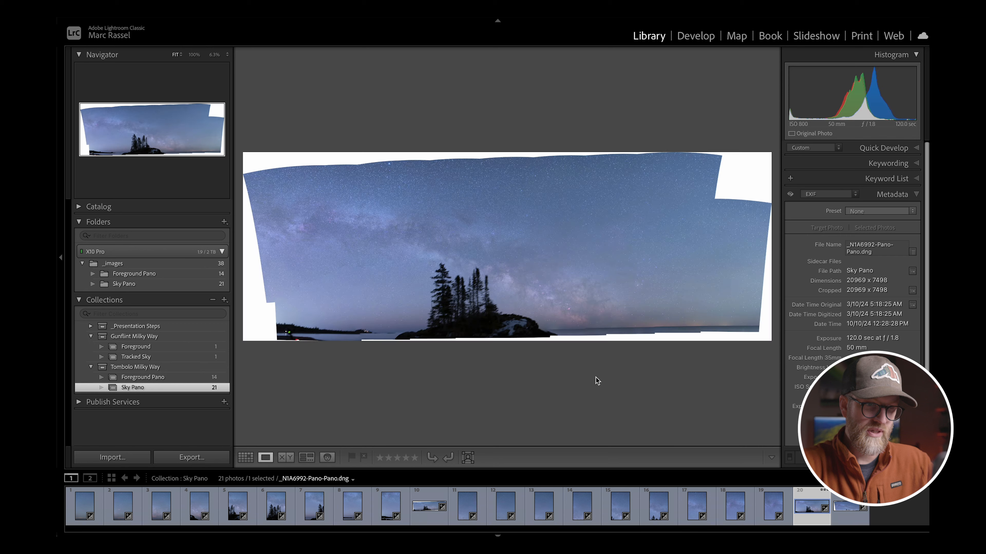
Examine the combined panorama's left-hand sky at 50% for stitching artifacts between the two rows
key(z)
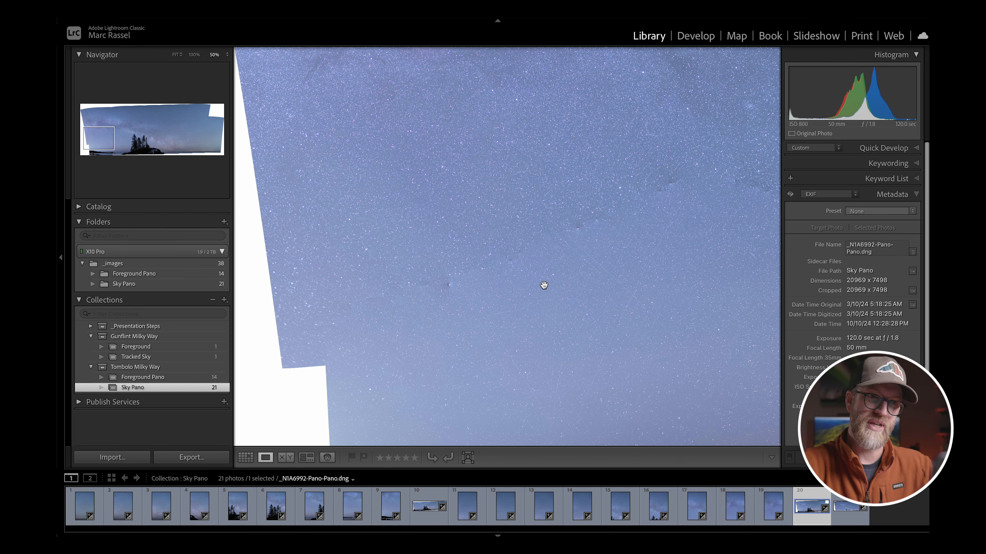
drag(543, 284, 488, 279)
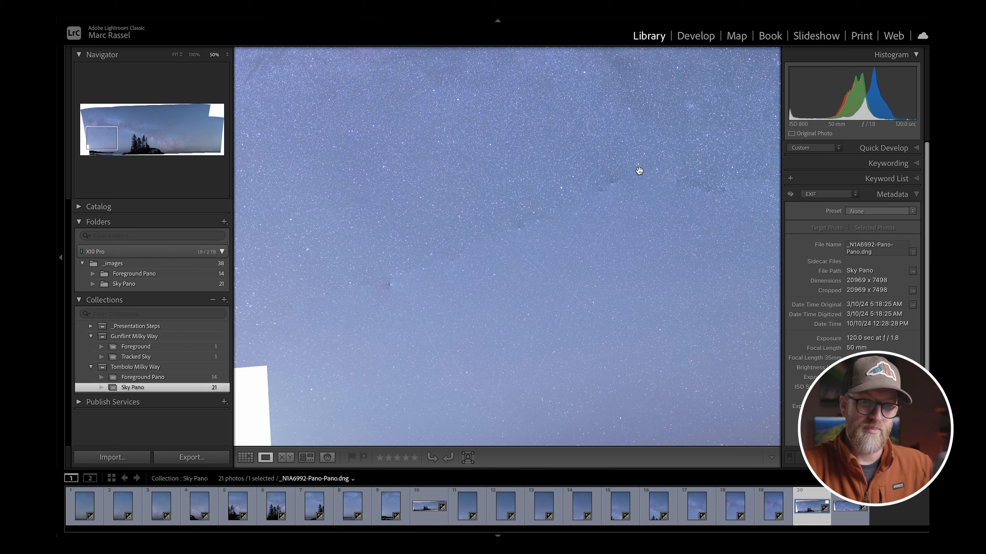
drag(672, 233, 614, 246)
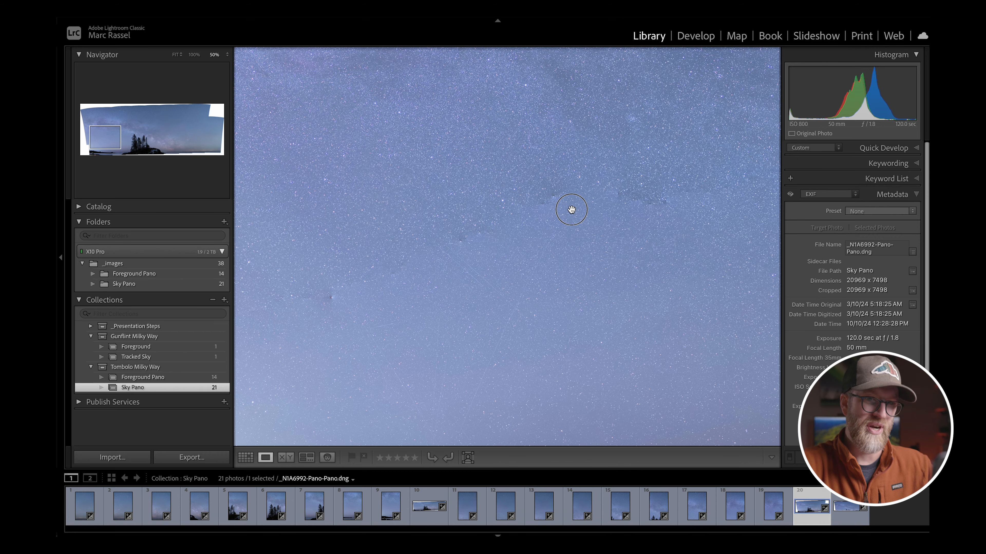
drag(572, 210, 401, 220)
drag(673, 265, 667, 227)
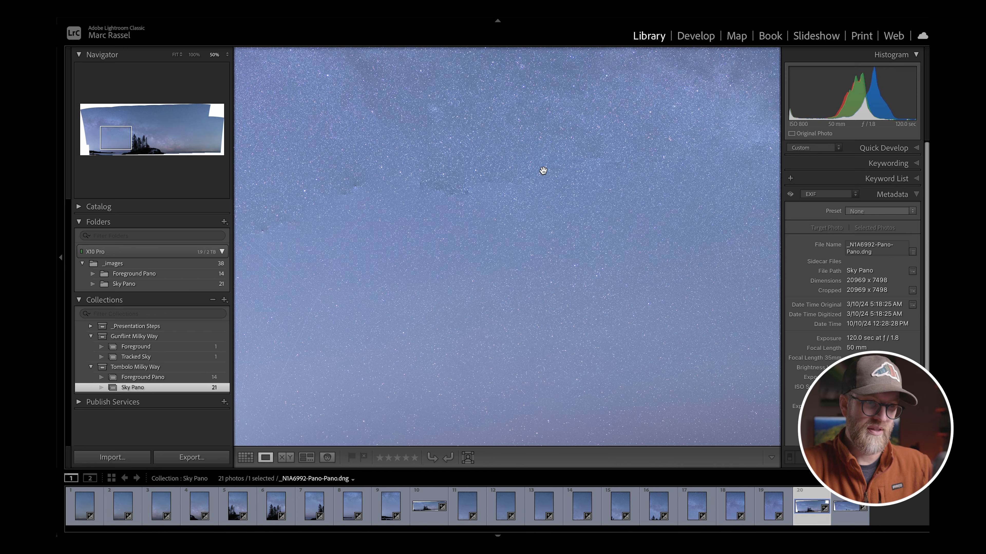
drag(368, 302, 554, 262)
Inspect the combined panorama's trees, Milky Way core and horizon at 25%, and return to the thumbnail grid
key(super+minus)
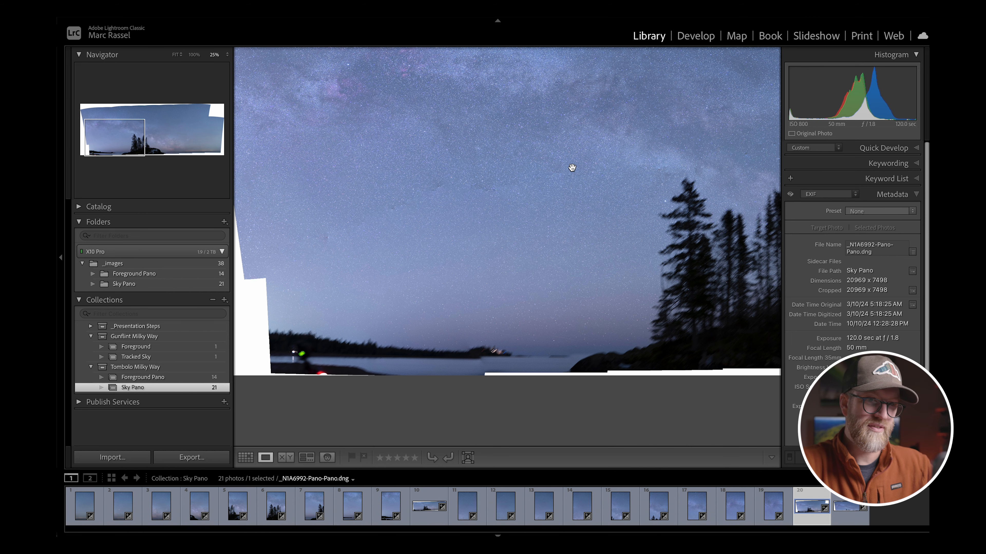
drag(754, 213, 293, 214)
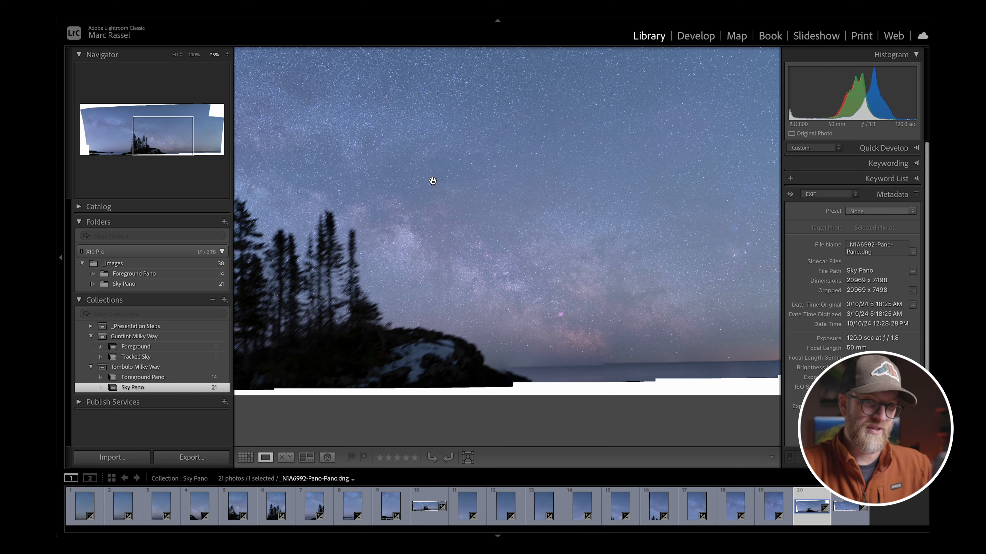
drag(671, 183, 414, 182)
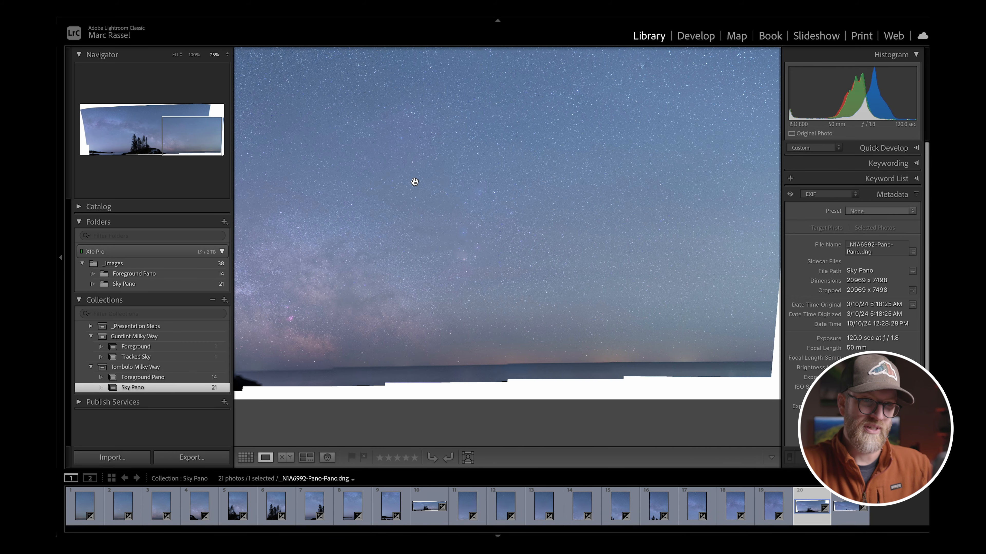
drag(527, 158, 649, 297)
drag(570, 303, 644, 244)
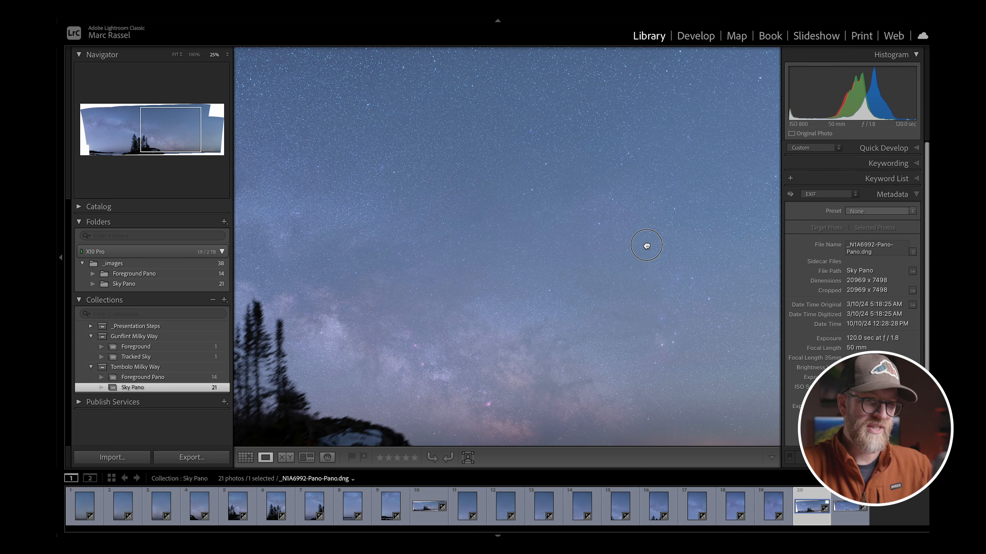
drag(461, 240, 724, 174)
drag(545, 216, 702, 225)
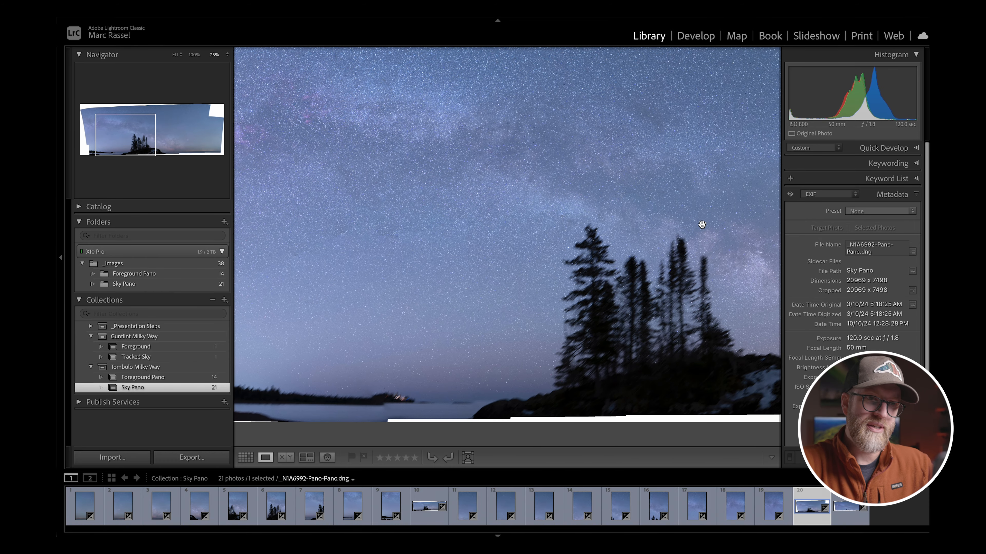
key(ctrl+minus)
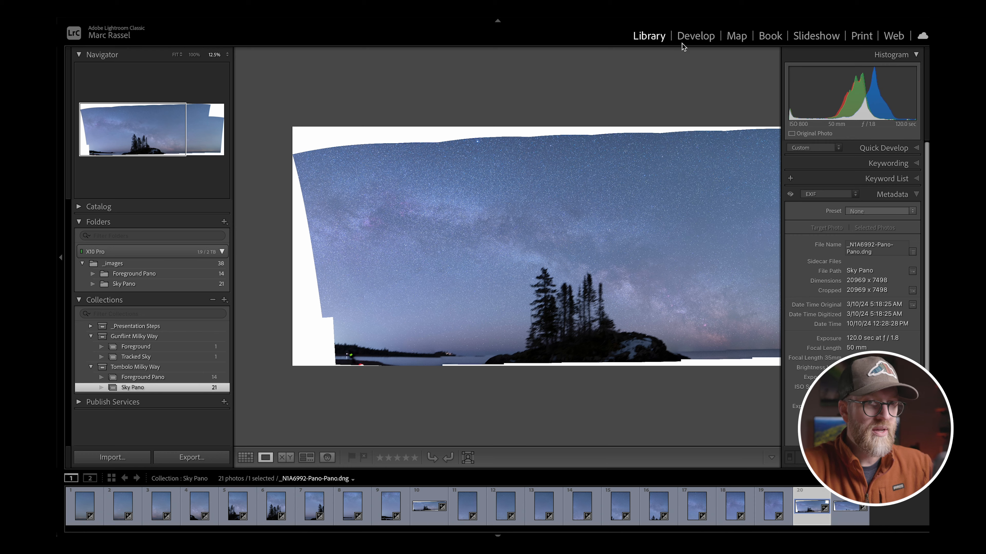
click(636, 81)
key(g)
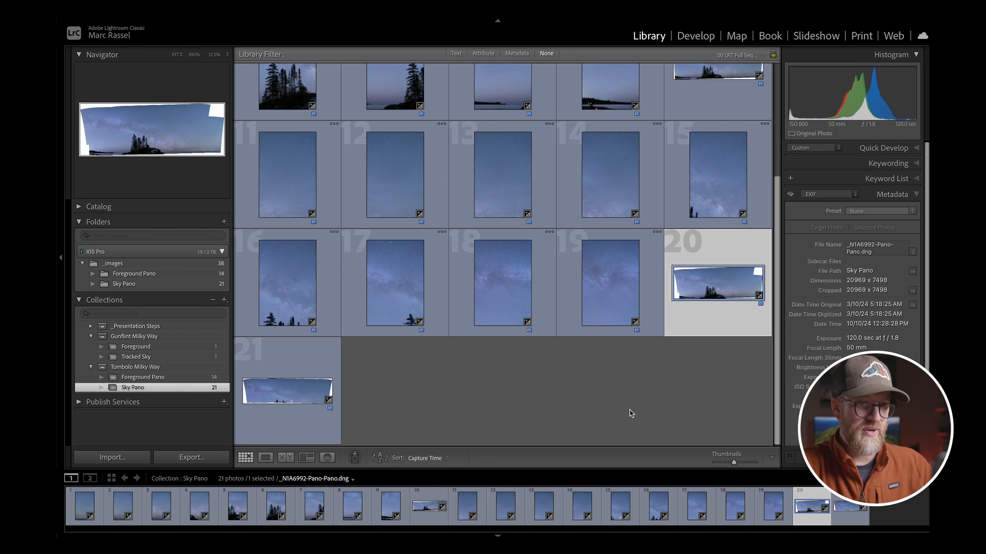
Select all 18 original sky photos of both rows, leaving out the three merged panoramas
click(589, 412)
scroll(591, 369, up, 4)
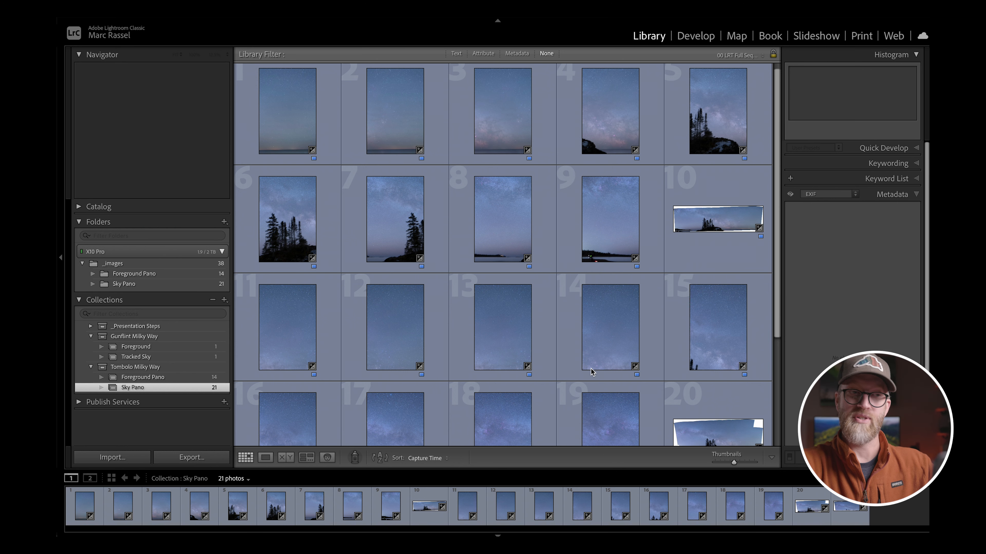
scroll(412, 239, up, 1)
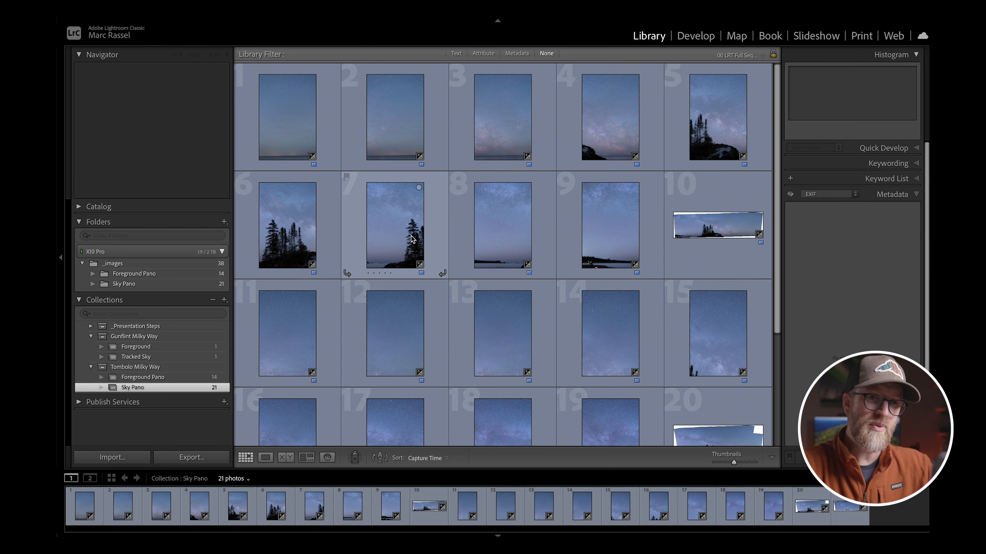
click(292, 123)
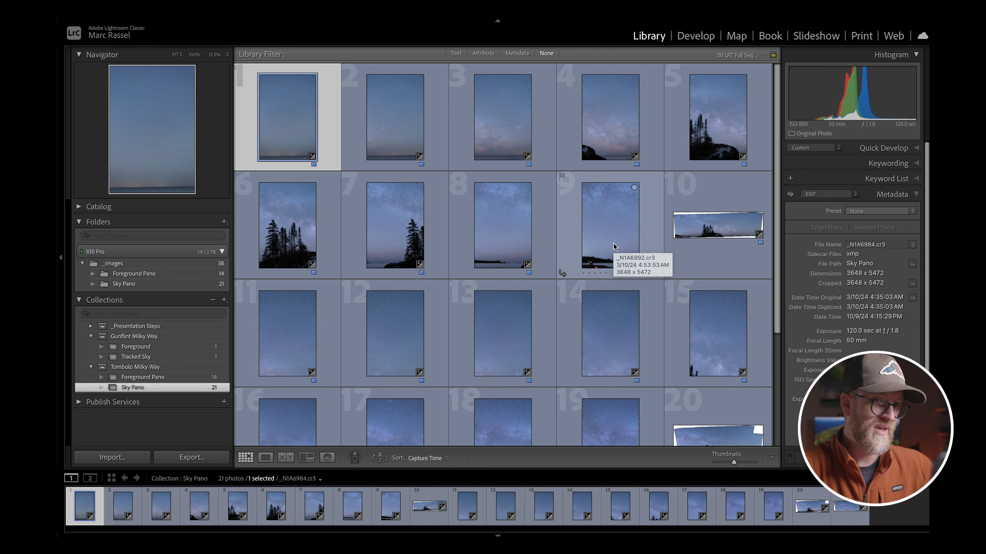
scroll(613, 247, down, 1)
shift+click(613, 226)
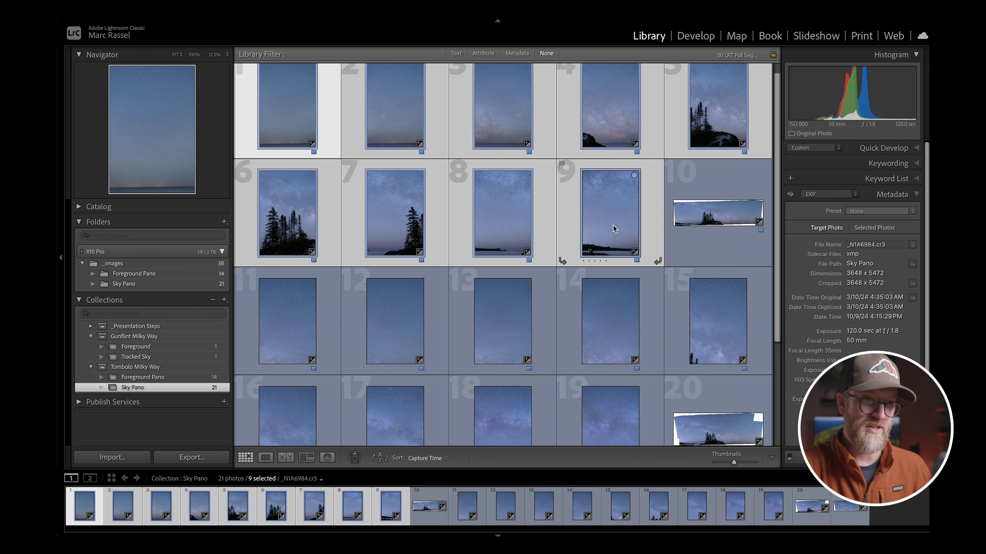
scroll(613, 226, down, 3)
super+click(301, 263)
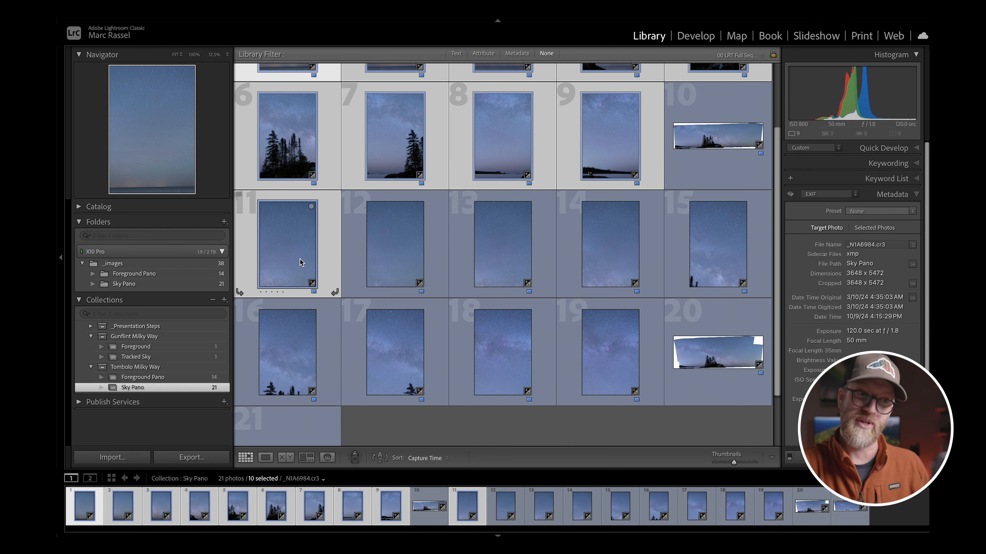
shift+click(712, 256)
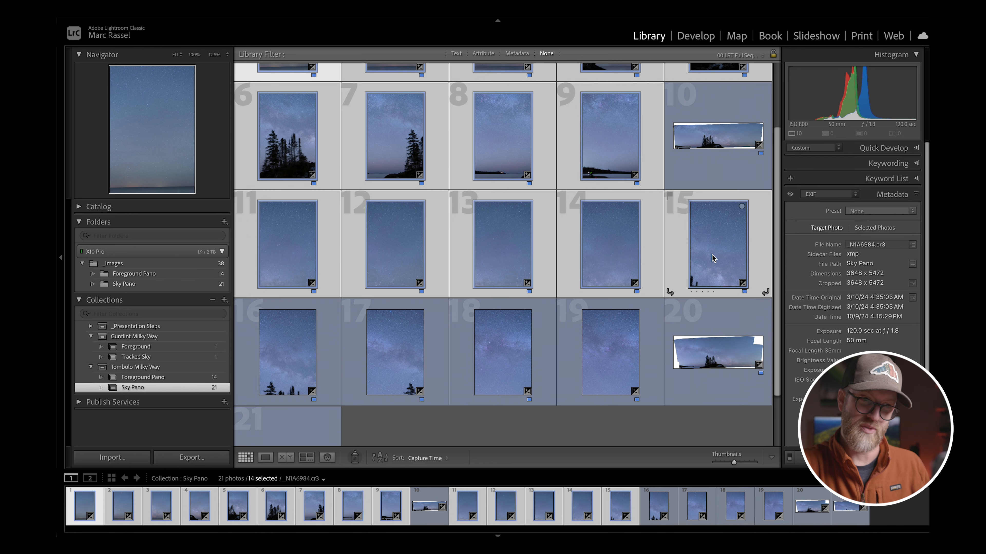
super+click(307, 366)
shift+click(601, 373)
scroll(599, 372, down, 2)
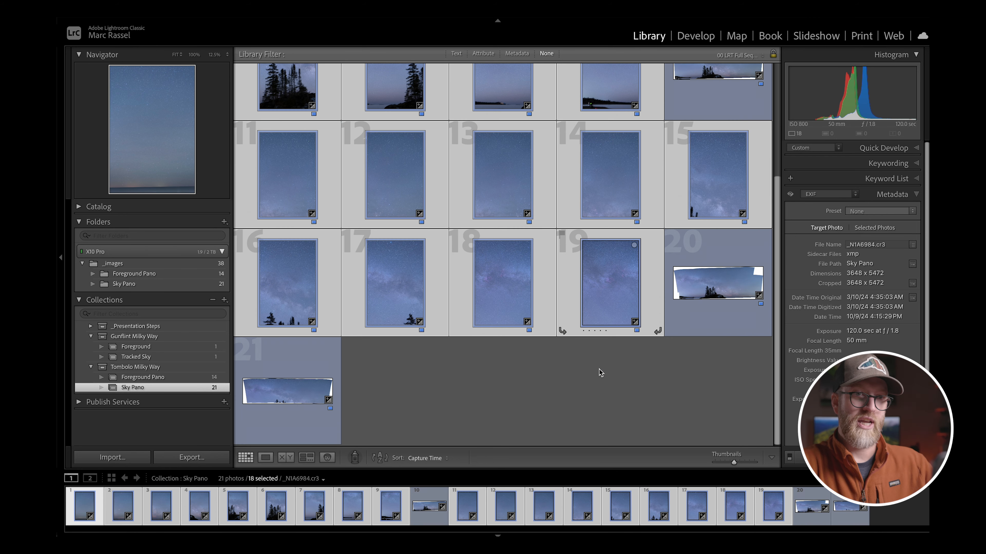
Open the selected sky photos for developing and set the white balance to Temp 2,571 and Tint −17
click(692, 38)
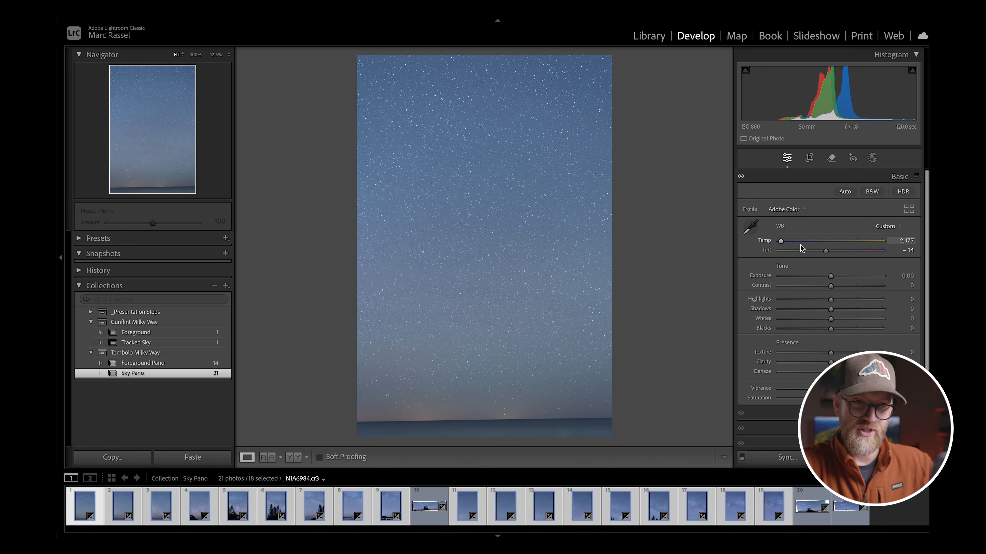
mouse_move(781, 242)
mouse_down()
mouse_move(796, 241)
mouse_move(785, 241)
mouse_up()
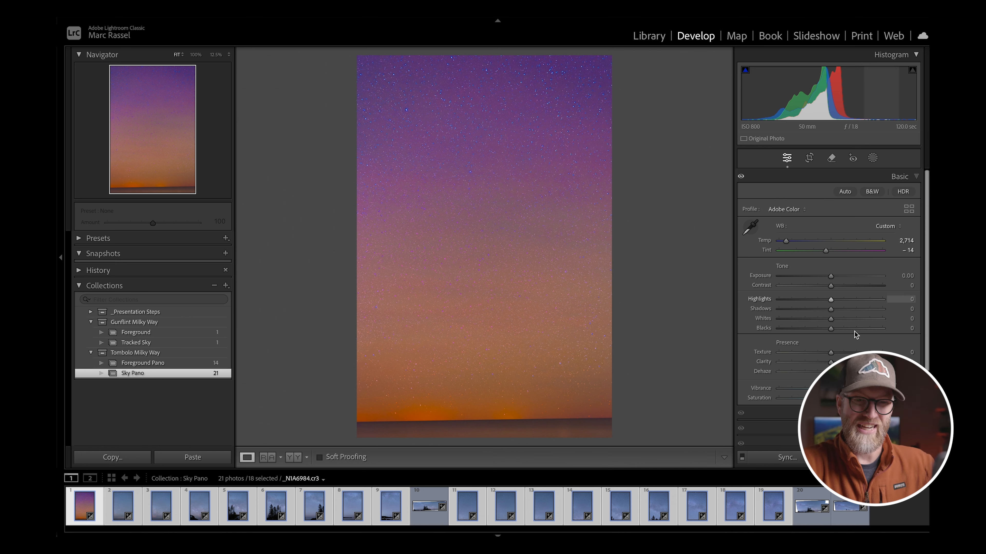
mouse_move(785, 241)
mouse_down()
mouse_move(803, 240)
mouse_move(785, 242)
mouse_up()
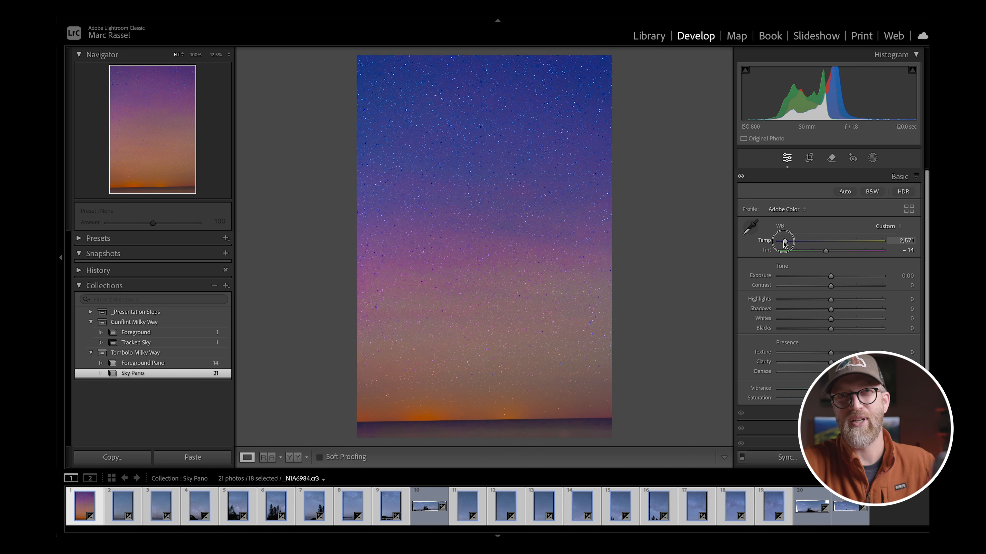
drag(785, 243, 824, 251)
Reset Vibrance and Saturation to 0, and set Highlights to −66 and Shadows to +23
double_click(885, 388)
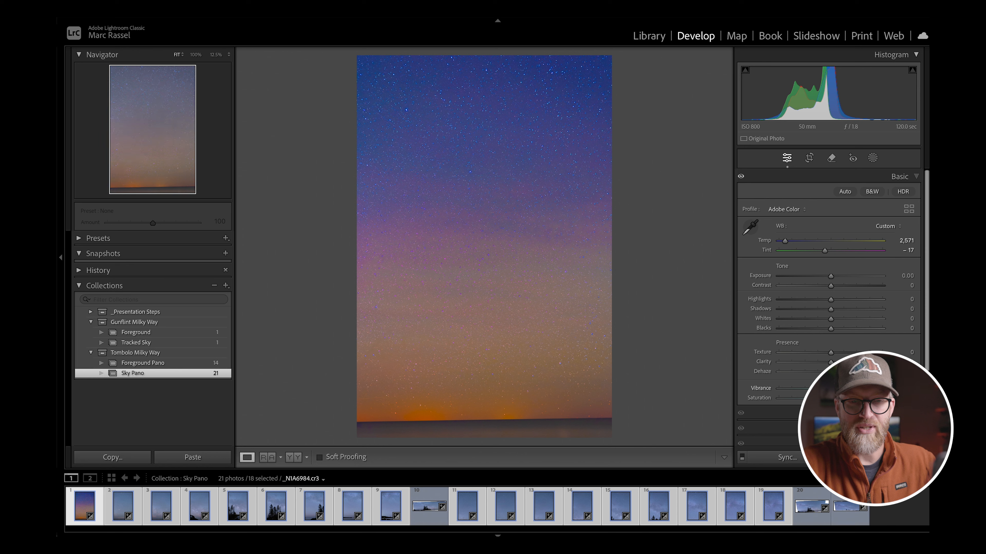
double_click(885, 398)
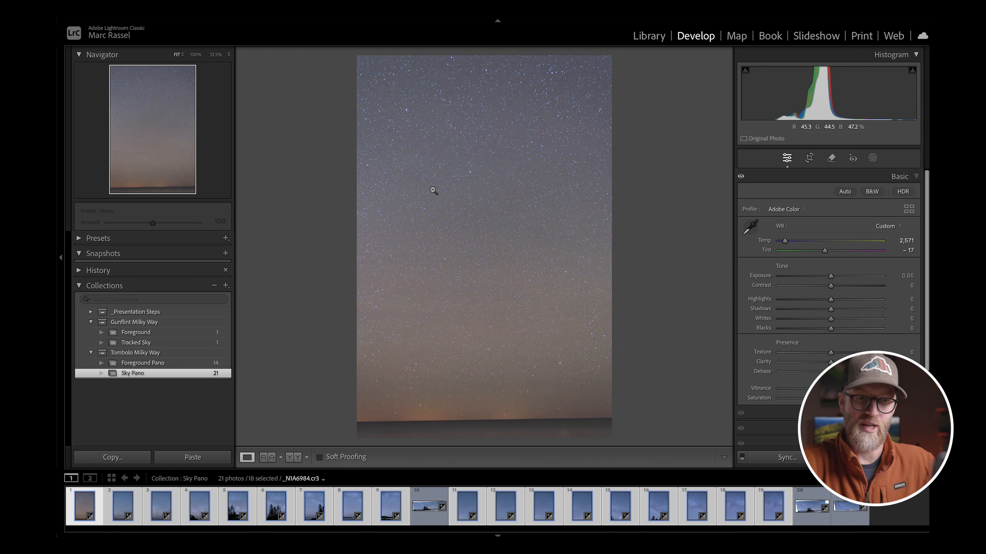
click(831, 300)
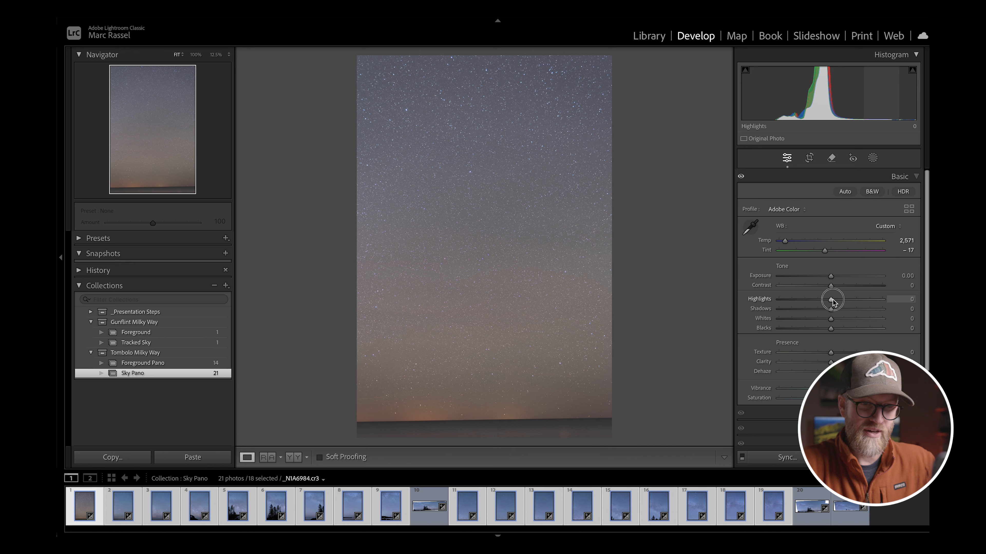
mouse_move(832, 301)
mouse_down()
mouse_move(797, 301)
mouse_move(856, 312)
mouse_move(844, 313)
mouse_up()
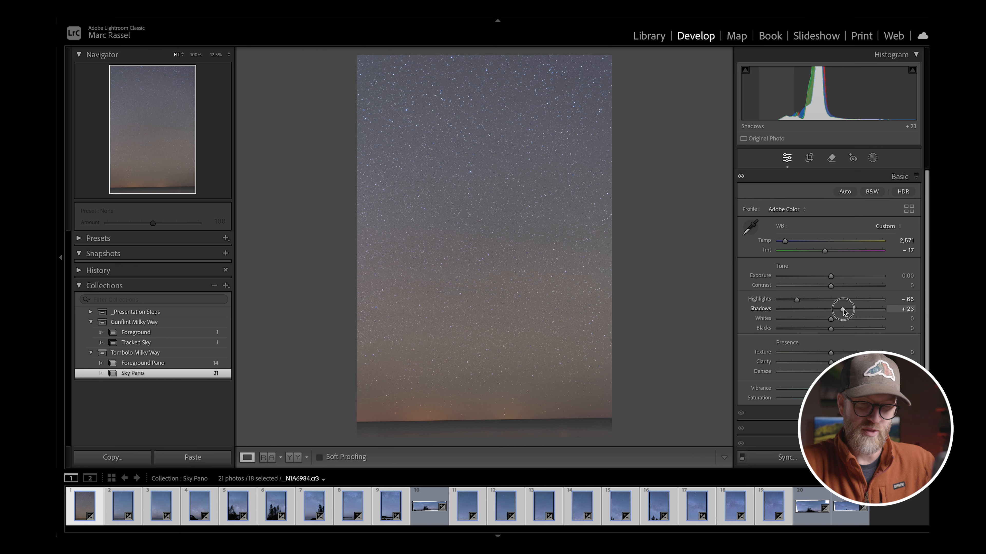
Lower the Distortion amount of the Sigma 50mm lens profile correction to its minimum
scroll(843, 313, down, 5)
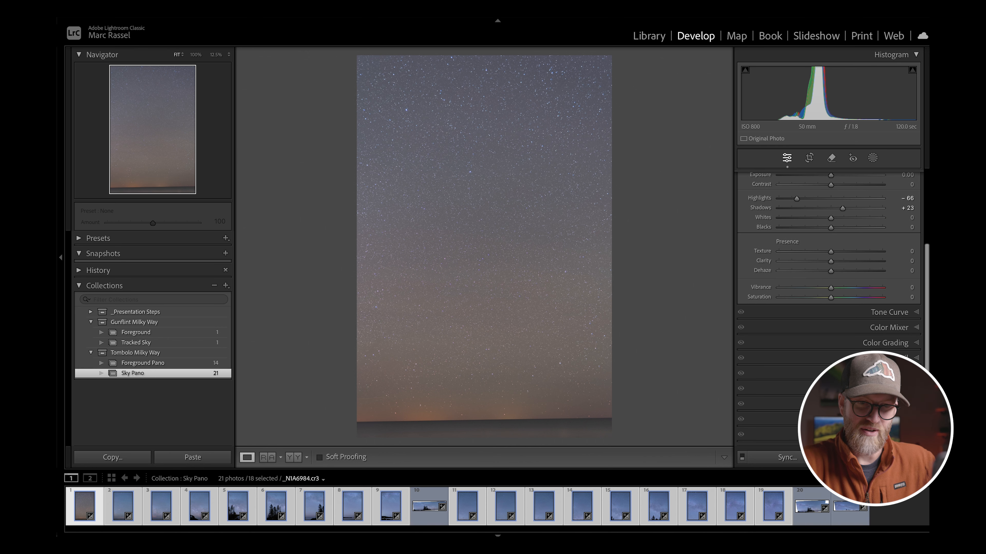
click(873, 373)
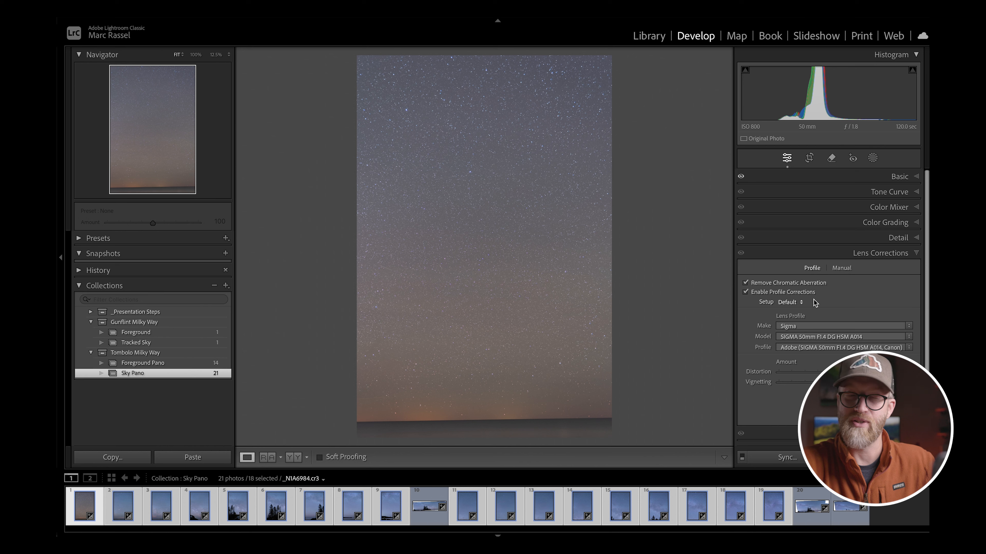
mouse_move(829, 372)
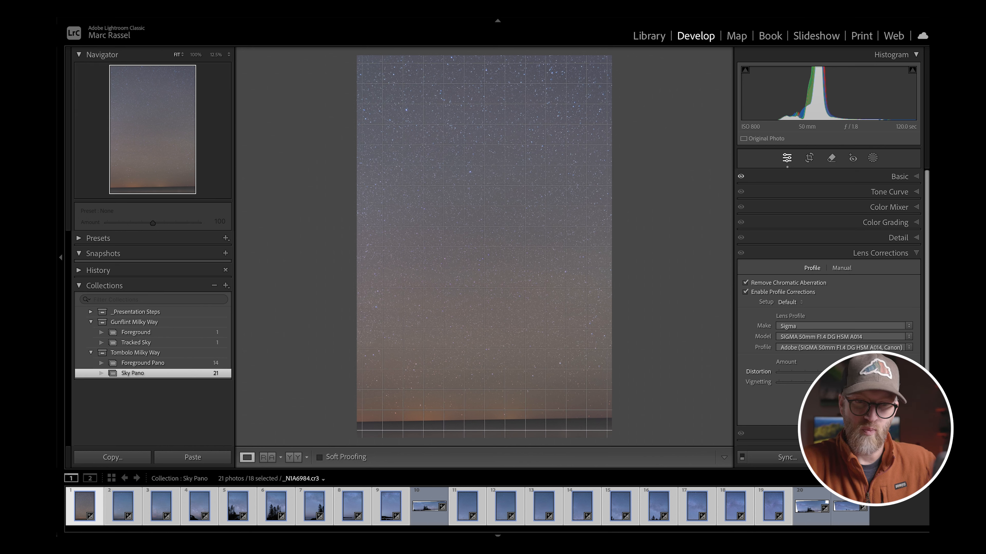
drag(829, 372, 730, 369)
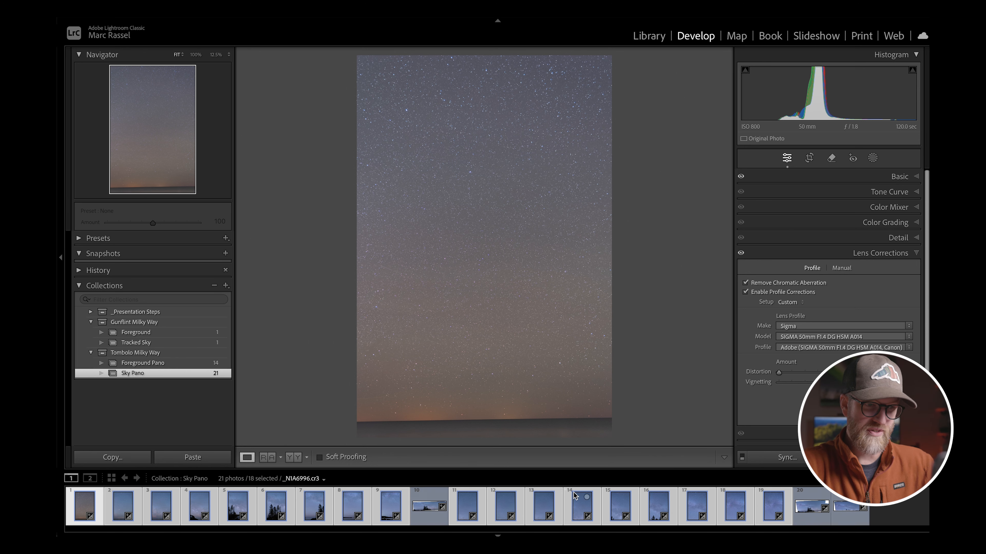
Synchronize all develop settings from the first photo to the other selected sky photos
click(787, 458)
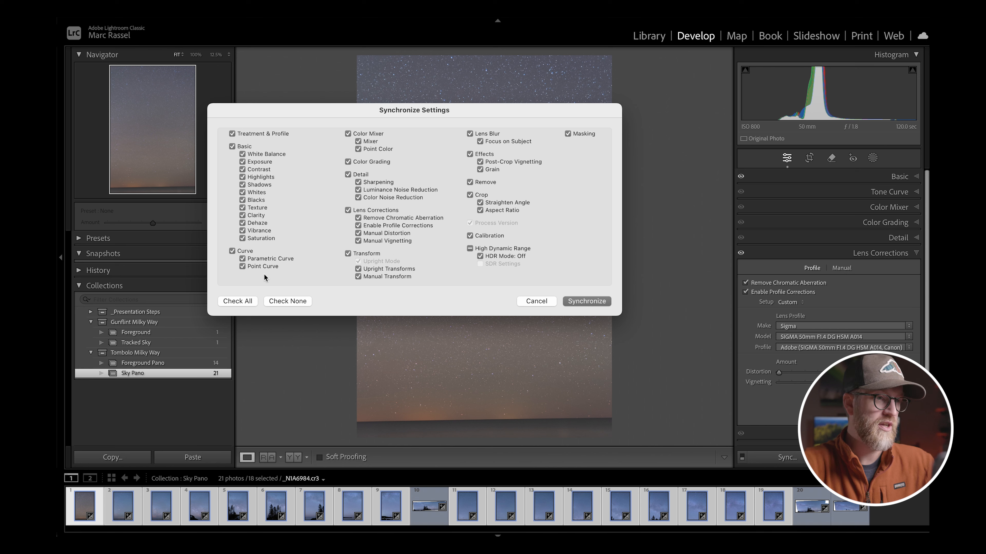
click(247, 300)
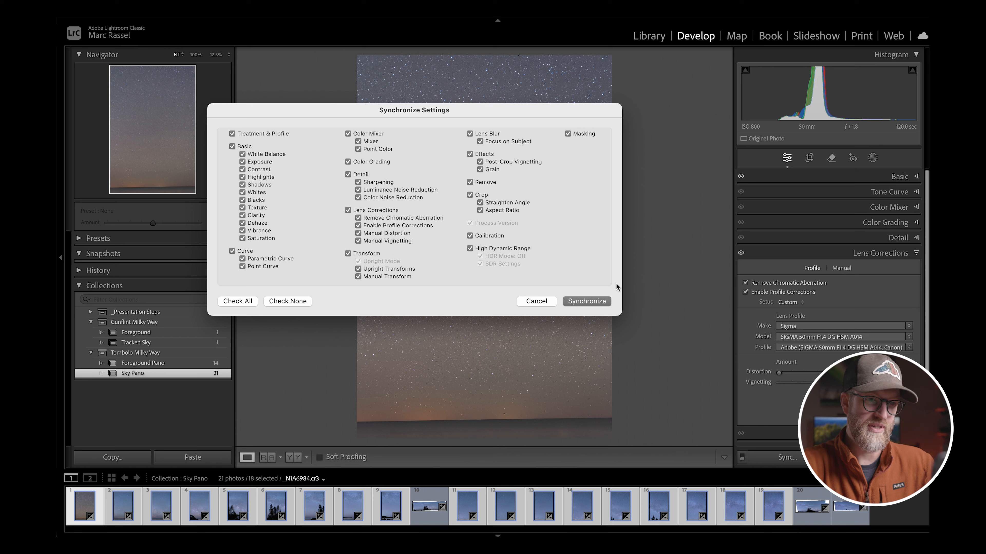
click(586, 302)
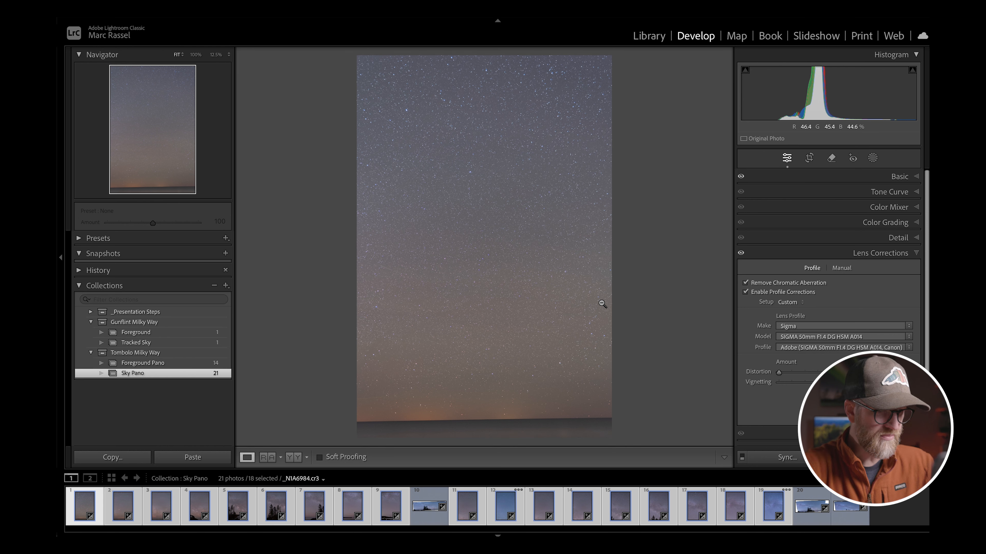
Start exporting the selected sky photos using the TIFFs for Stacking preset
right_click(579, 501)
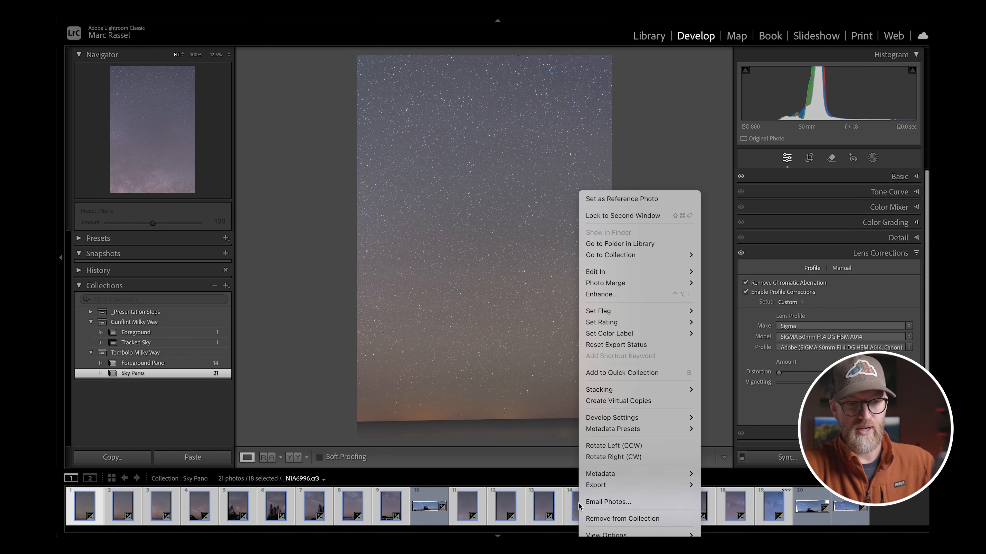
mouse_move(598, 488)
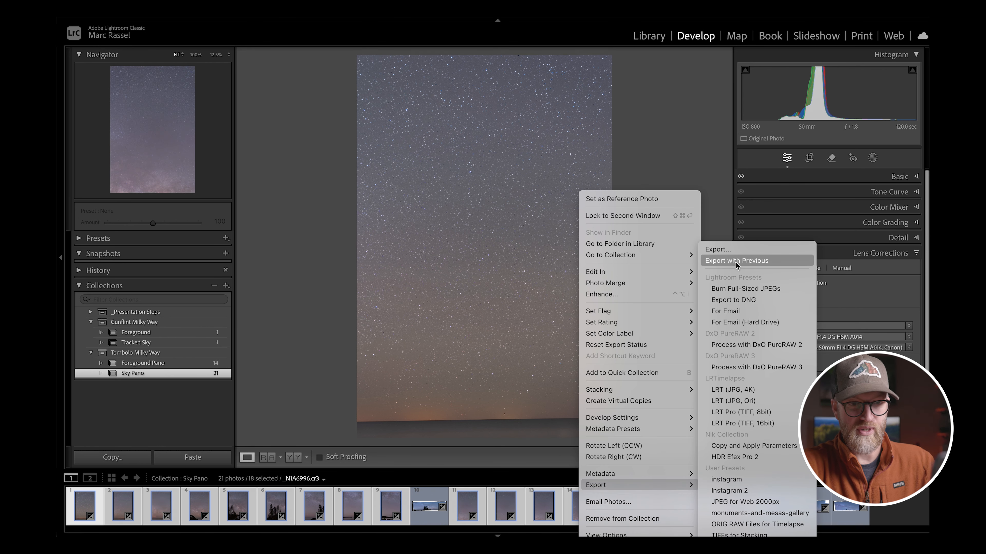
click(719, 250)
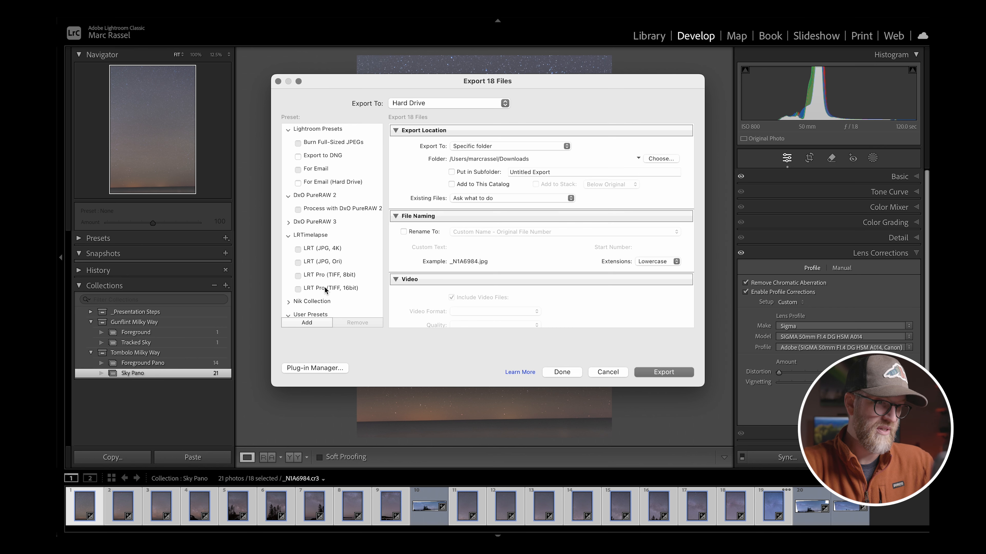
scroll(330, 295, down, 5)
click(336, 310)
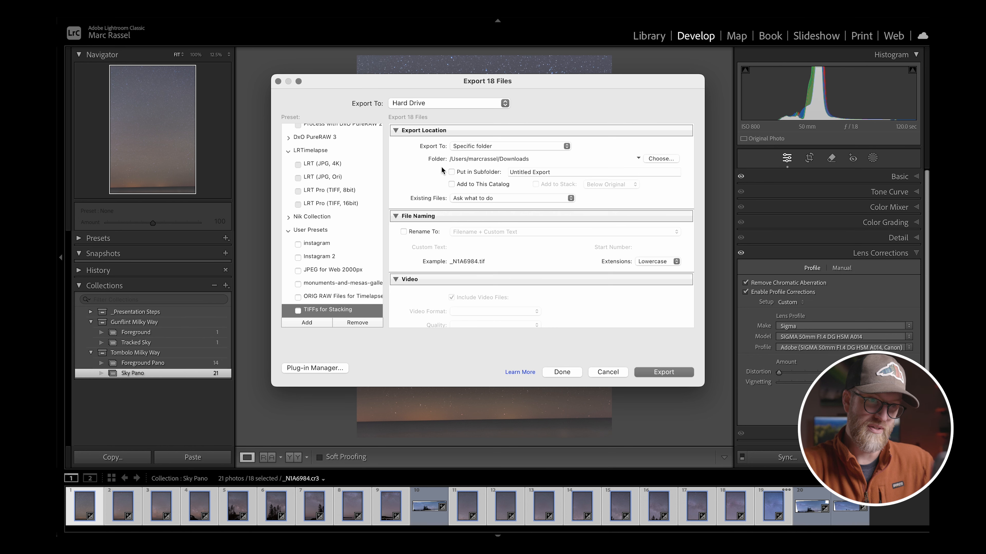
Create a folder named TIFFs on the X10 Pro drive and choose it as the export destination
click(662, 158)
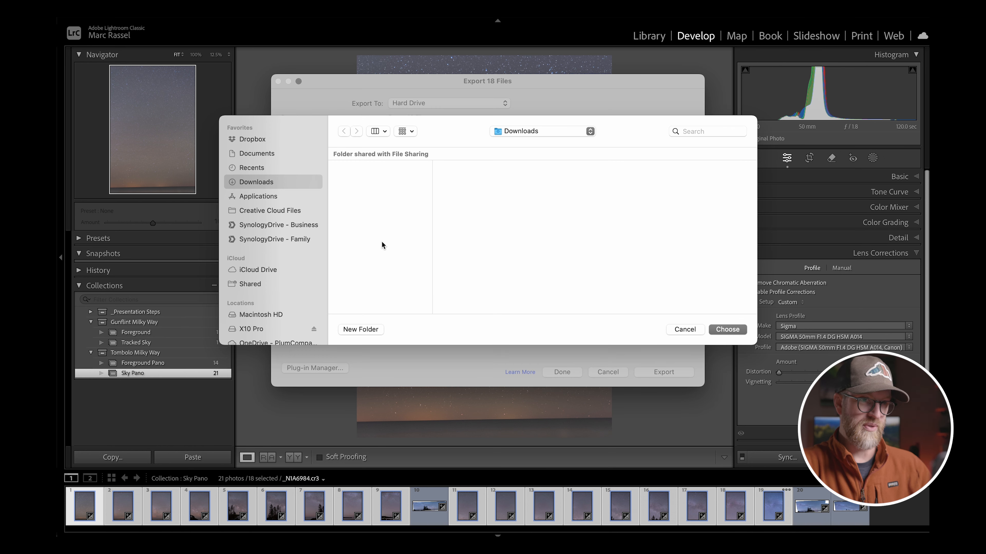
scroll(289, 233, down, 3)
click(271, 300)
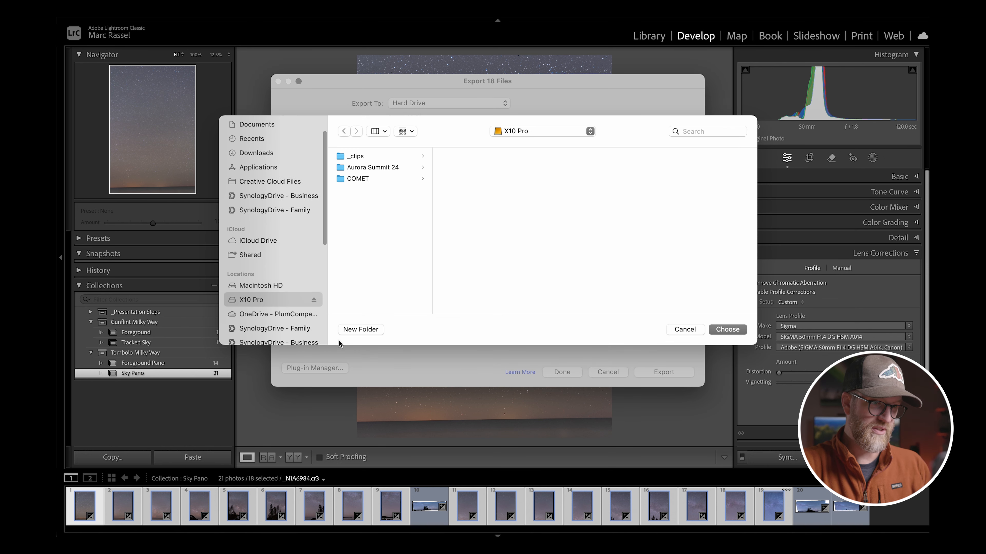
click(360, 329)
text(TIFF)
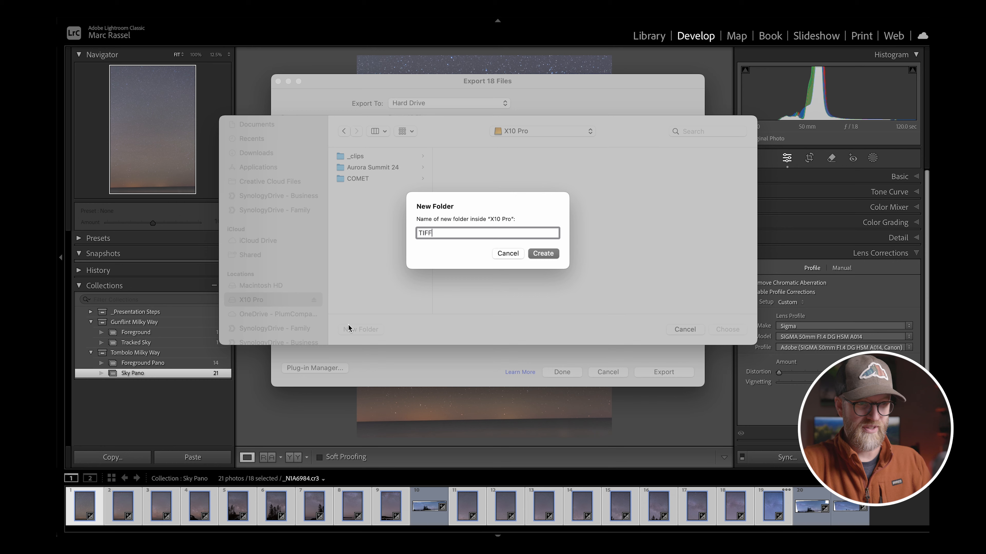
text(s)
key(Return)
click(728, 329)
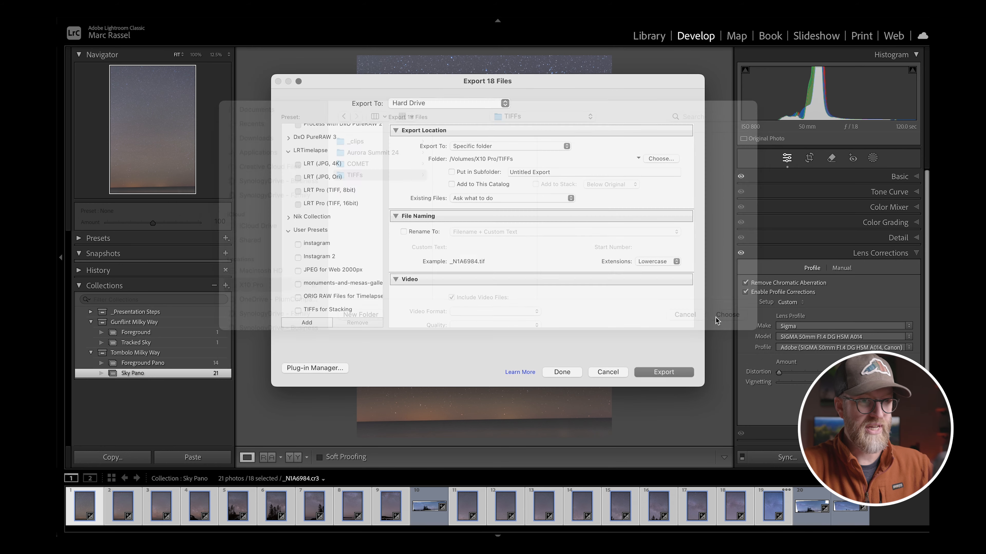
Export the 18 selected photos as uncompressed TIFFs with Adobe RGB (1998) color space and 16 bits/component
scroll(593, 254, down, 5)
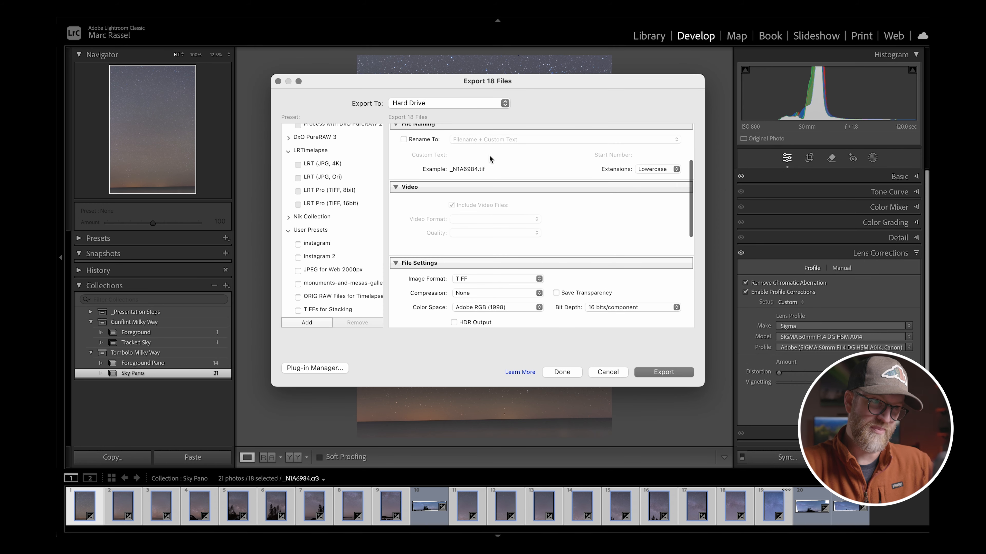
scroll(449, 212, down, 3)
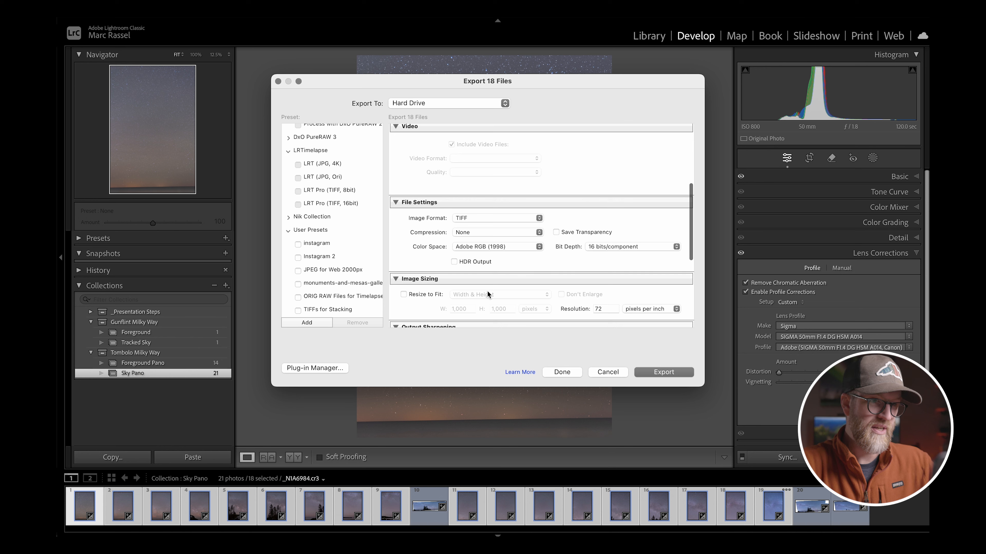
scroll(427, 309, down, 2)
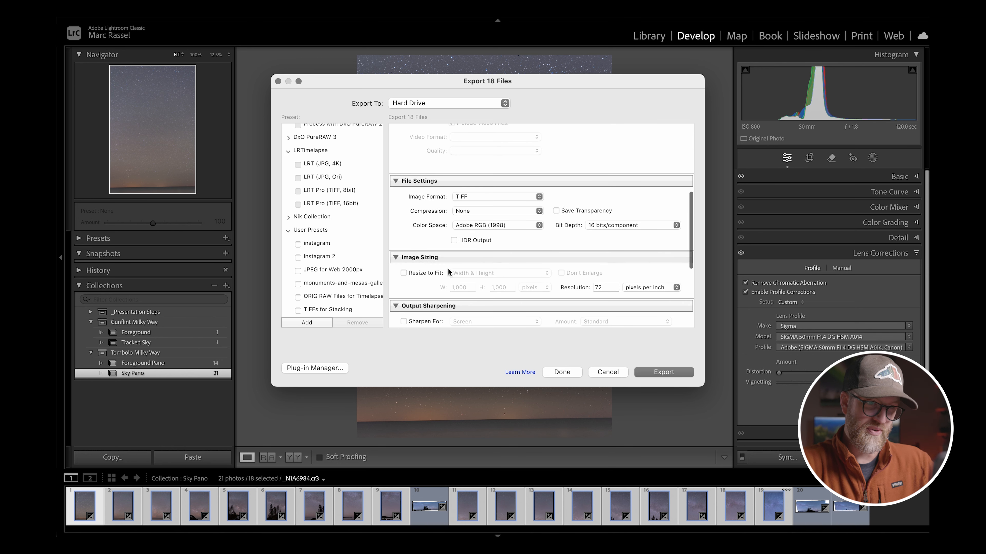
click(470, 196)
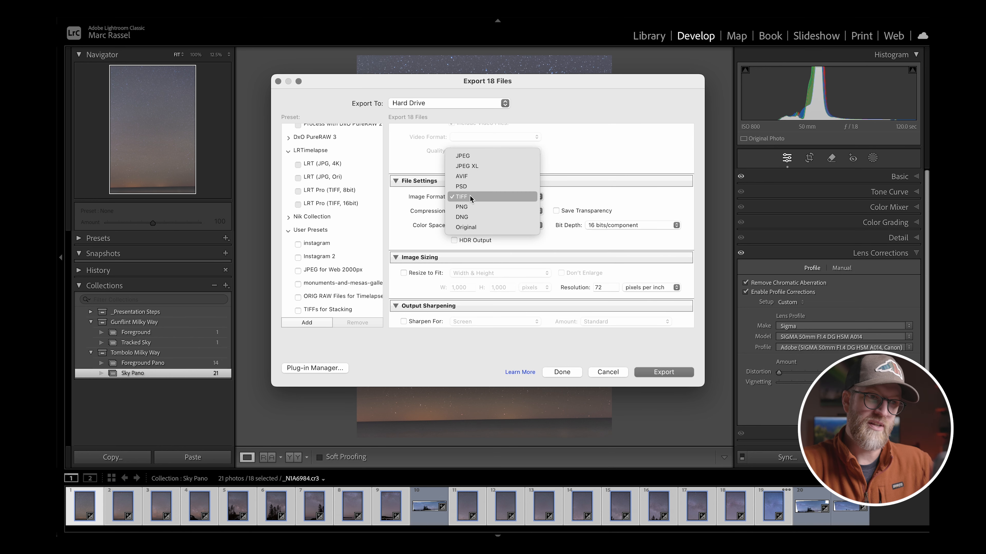
click(470, 195)
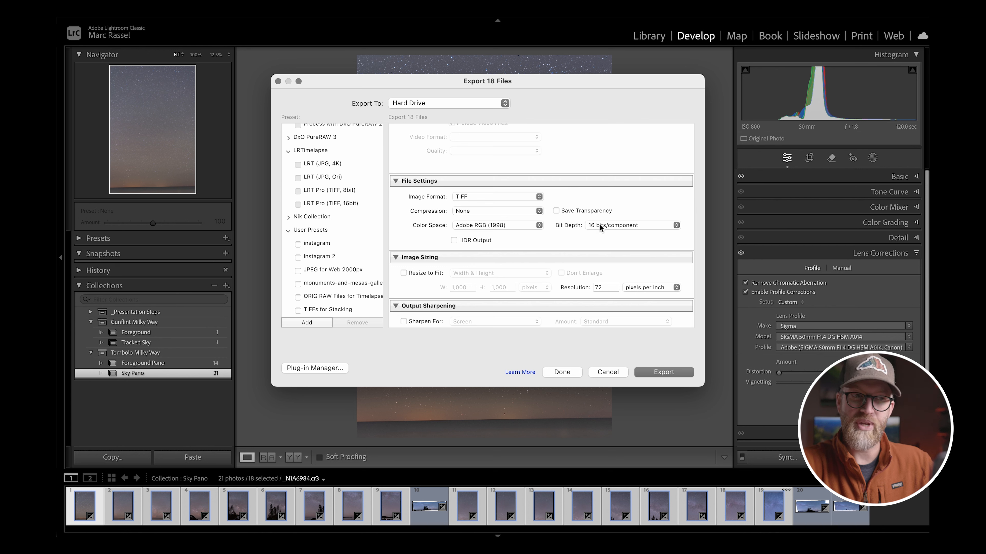
click(612, 225)
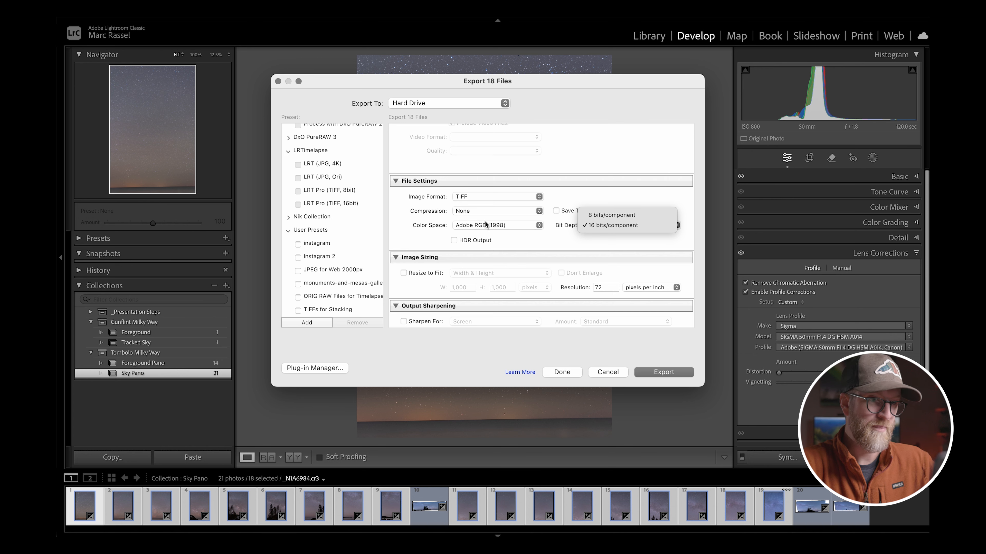
click(478, 229)
click(508, 227)
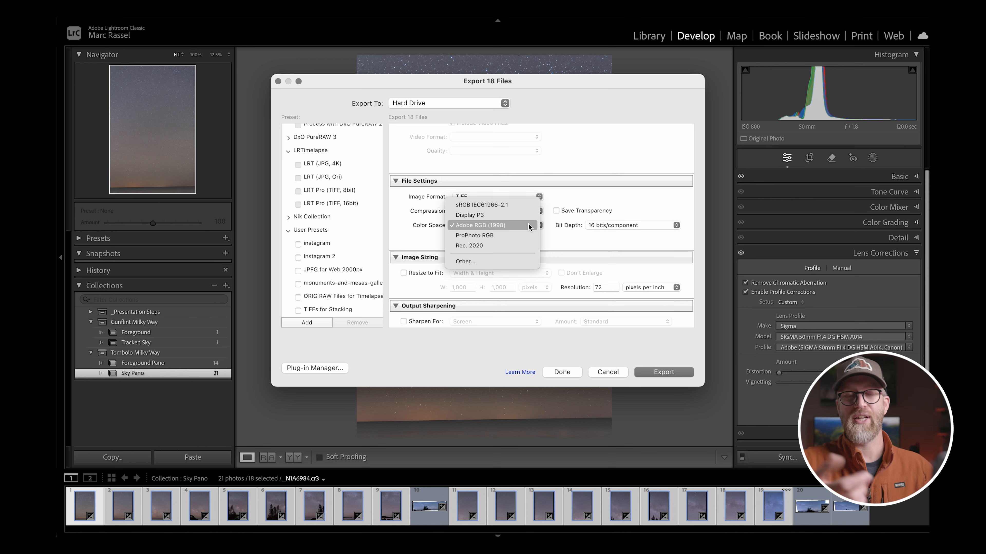
click(402, 227)
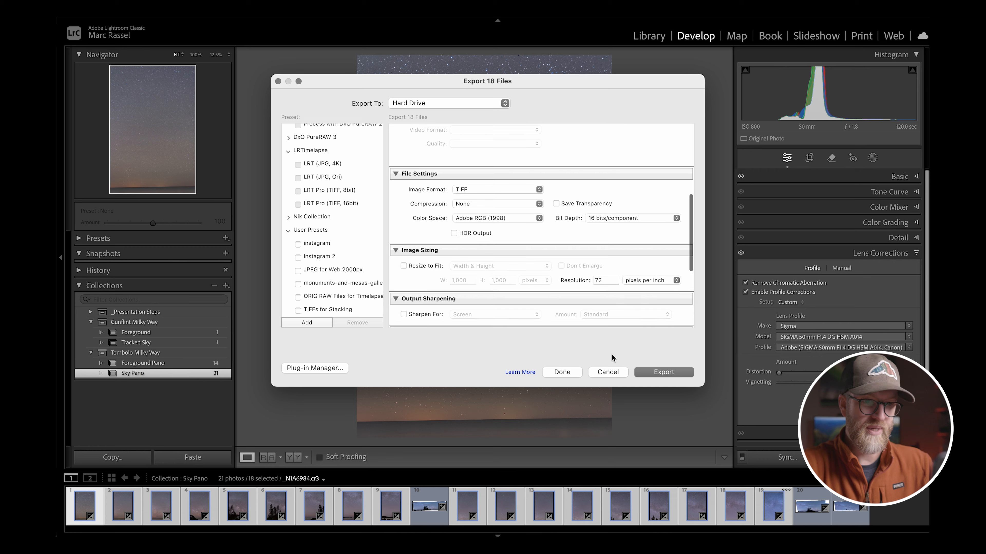
click(656, 373)
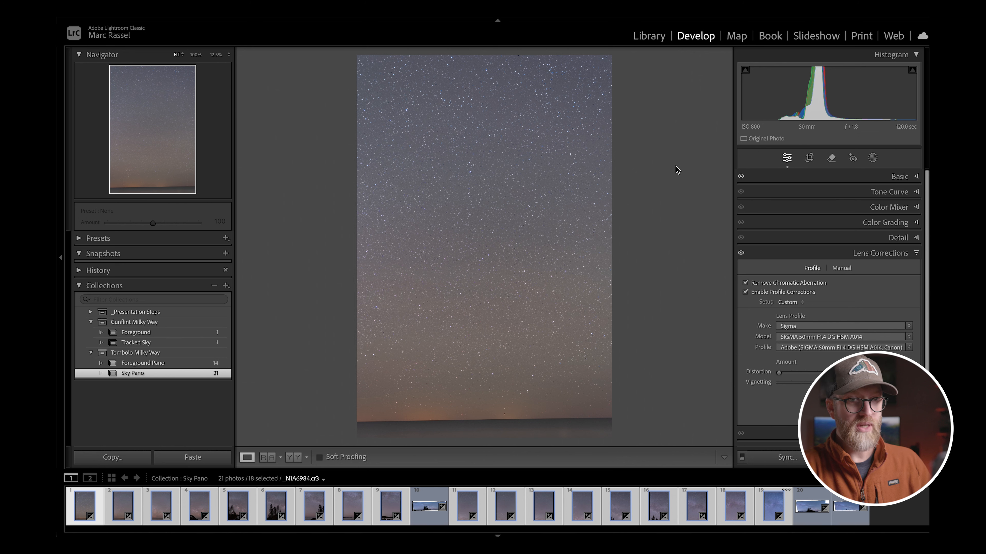
Switch from Lightroom Classic to PTGui Pro
key(super+Tab)
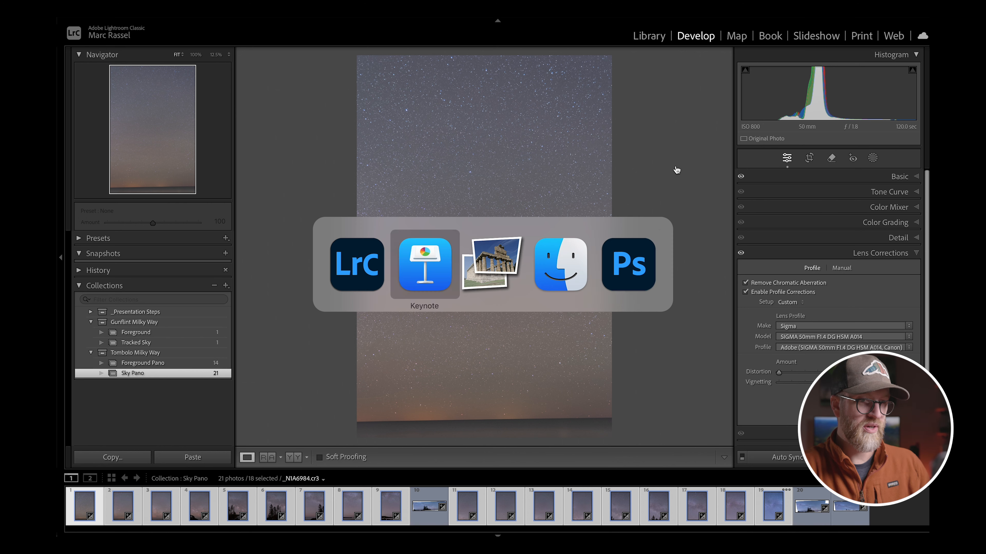
key(super+Tab)
key(super+Tab)
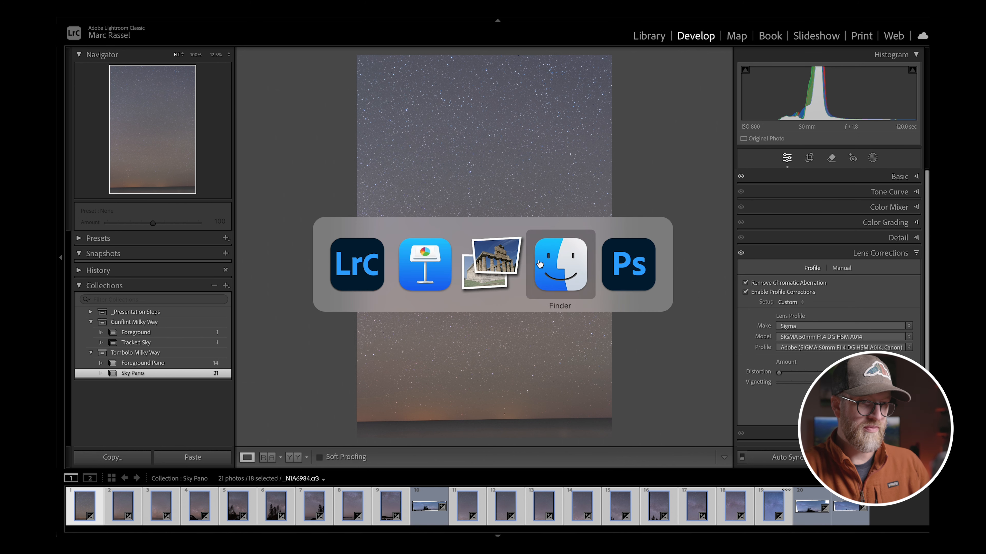
click(491, 277)
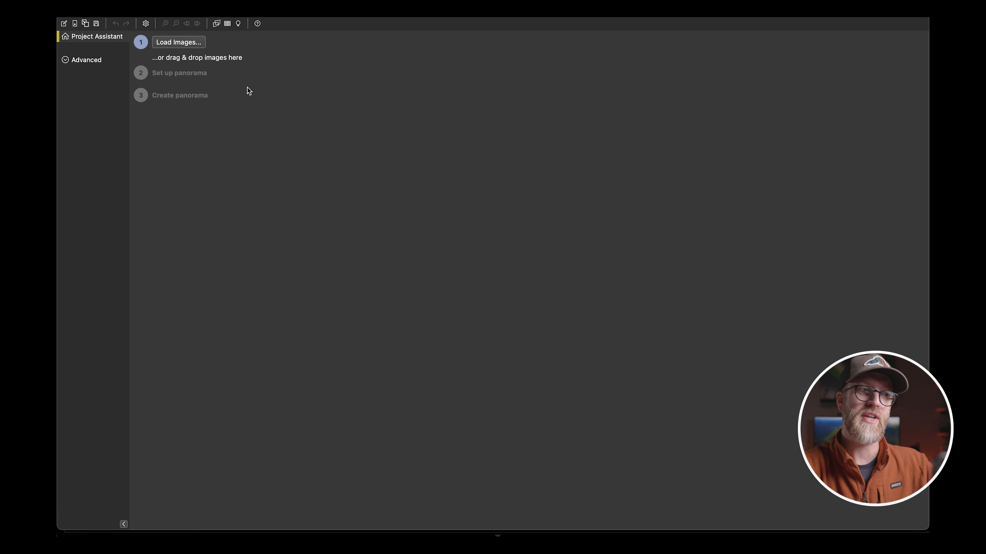
click(198, 43)
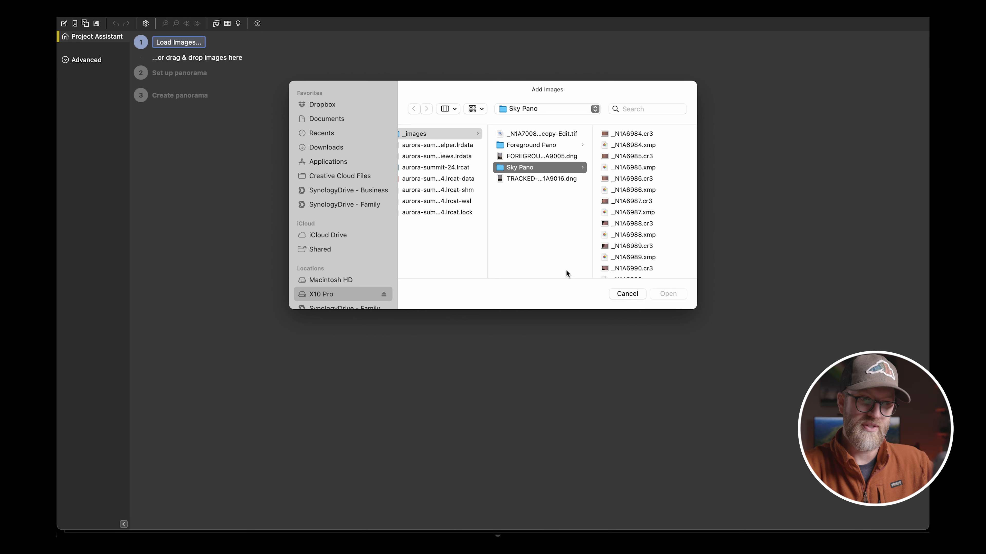
click(516, 262)
click(463, 262)
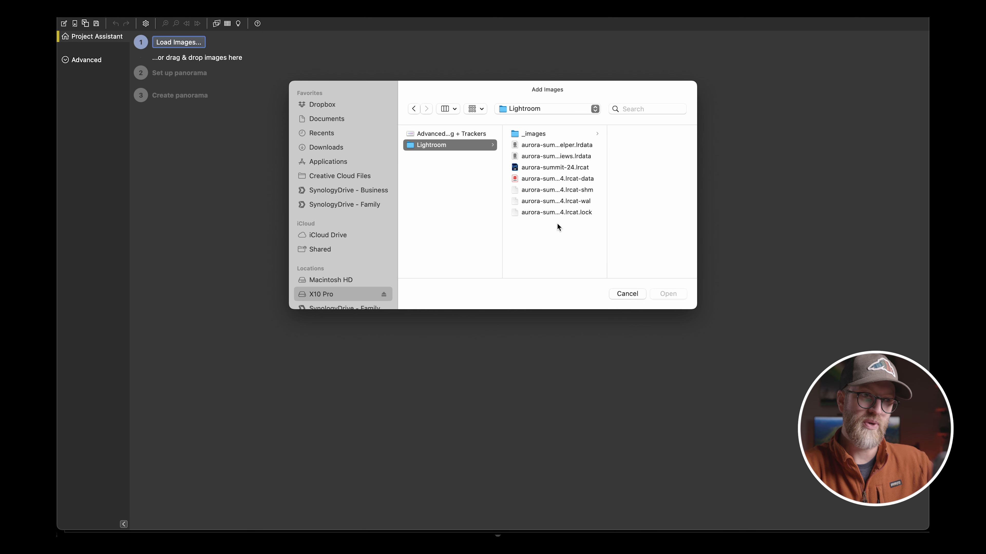
click(627, 294)
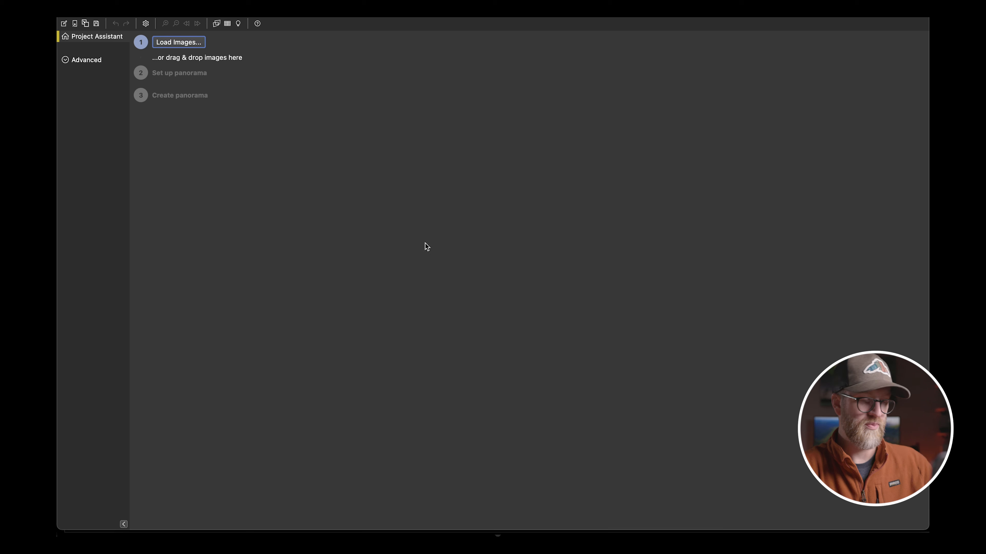
Load all the exported TIFFs from the TIFFs folder on the X10 Pro drive into PTGui Pro using Finder
key(super+Tab)
key(super+Tab)
key(super+Tab)
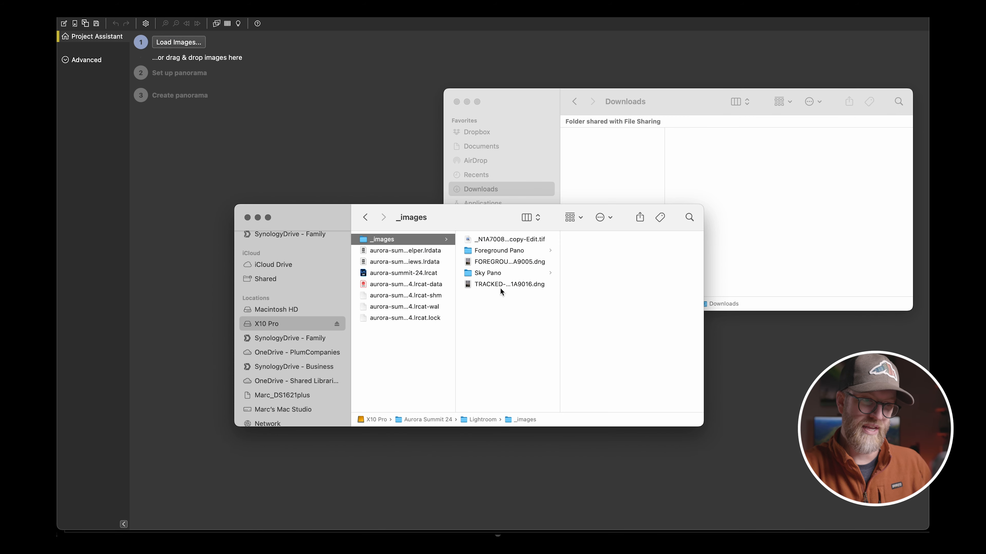
scroll(475, 361, left, 5)
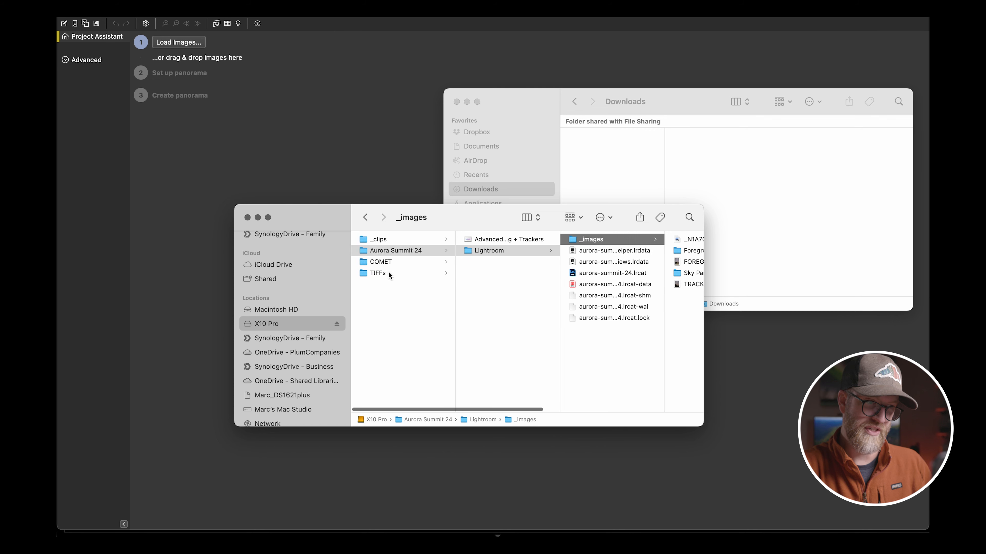
click(378, 273)
key(Right)
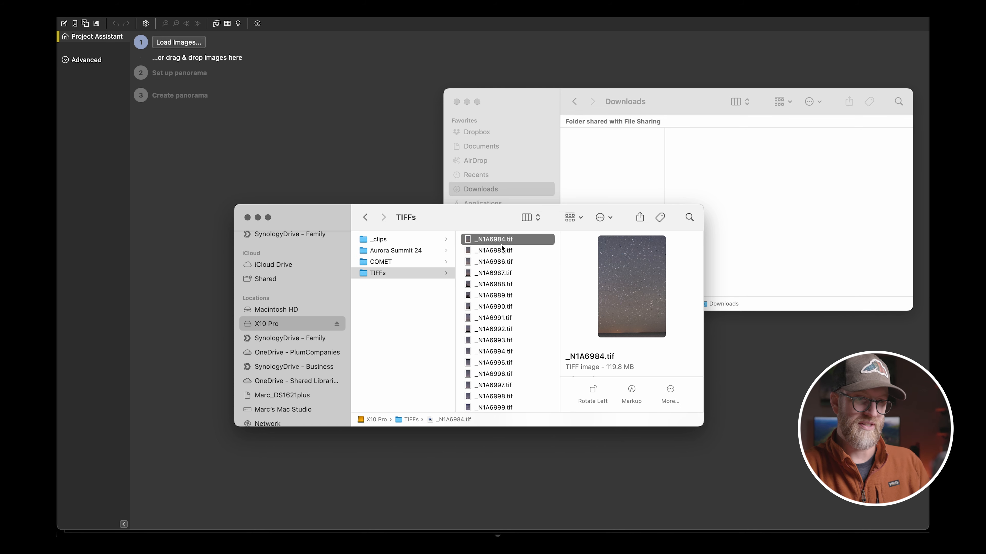
key(super+a)
drag(492, 278, 282, 119)
click(199, 379)
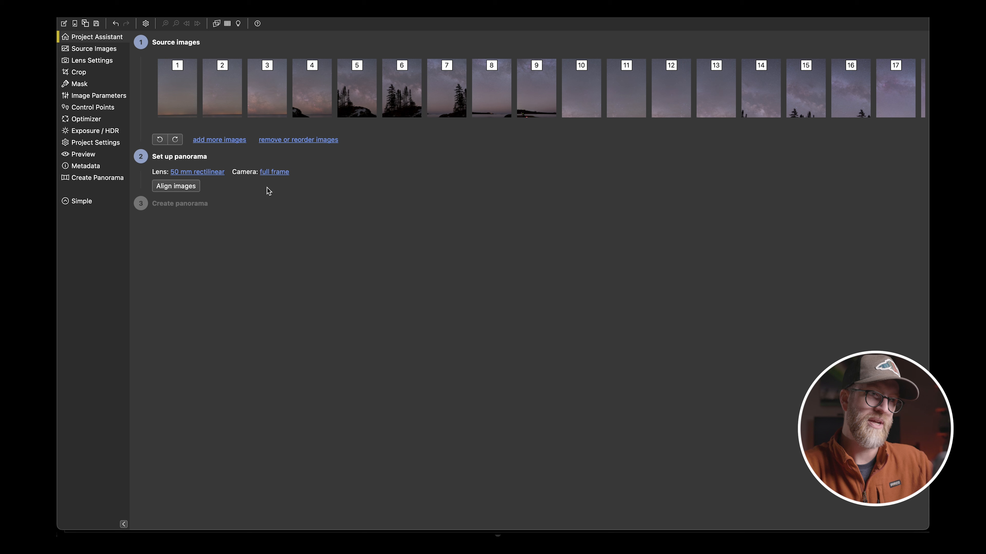
Check the focal length and lens type settings without changing them, and align the source images
click(204, 173)
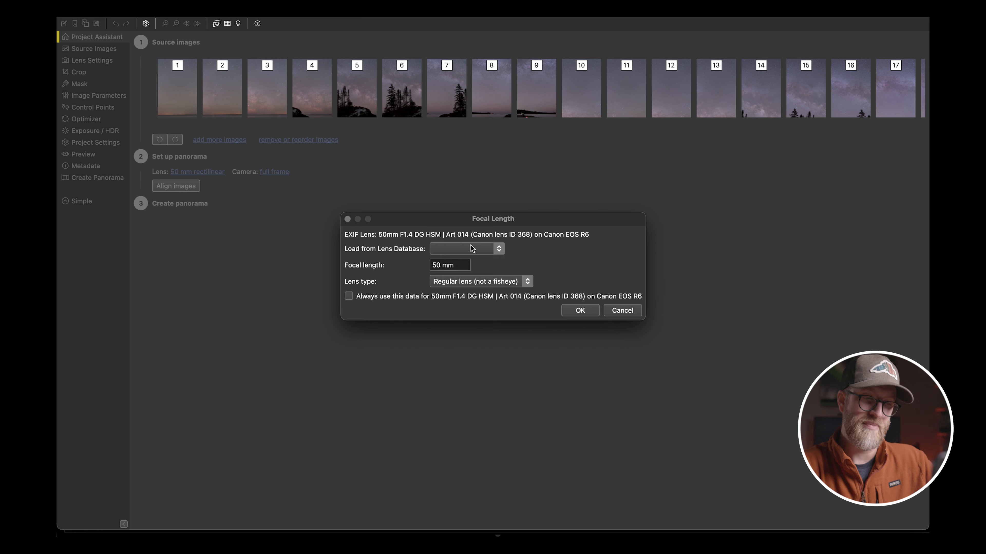
click(622, 311)
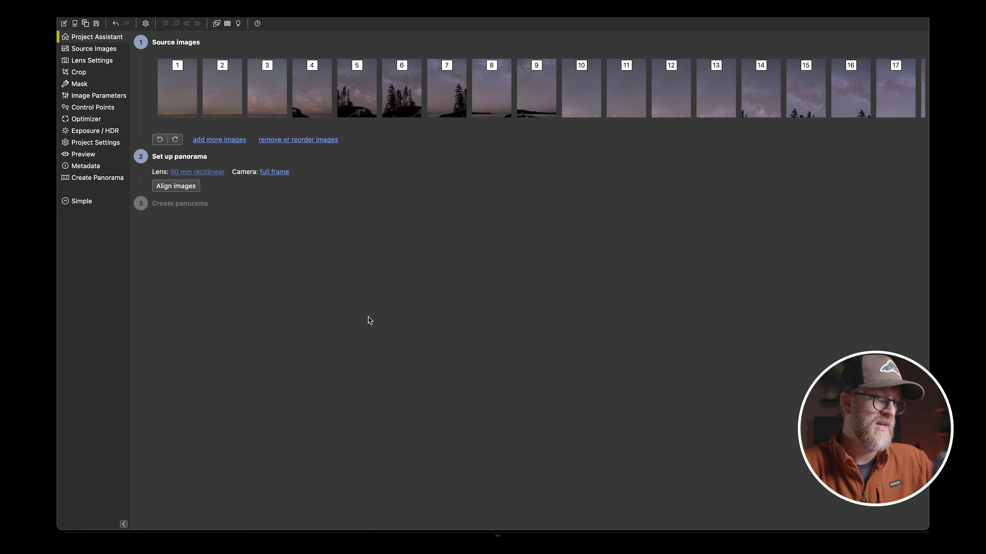
click(188, 190)
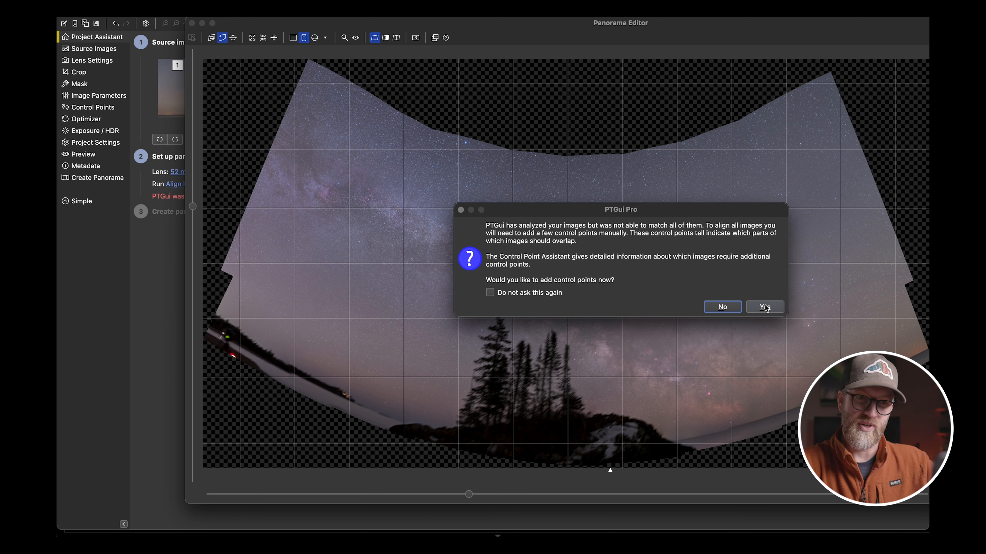
Choose to add control points manually and open orphaned image 1 beside image 2 in the control point editor
click(755, 306)
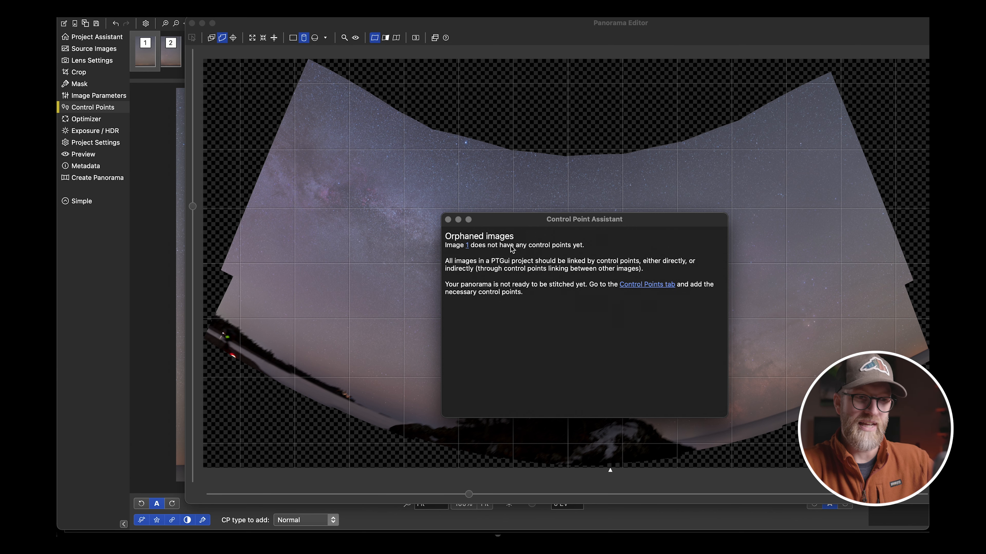
click(467, 245)
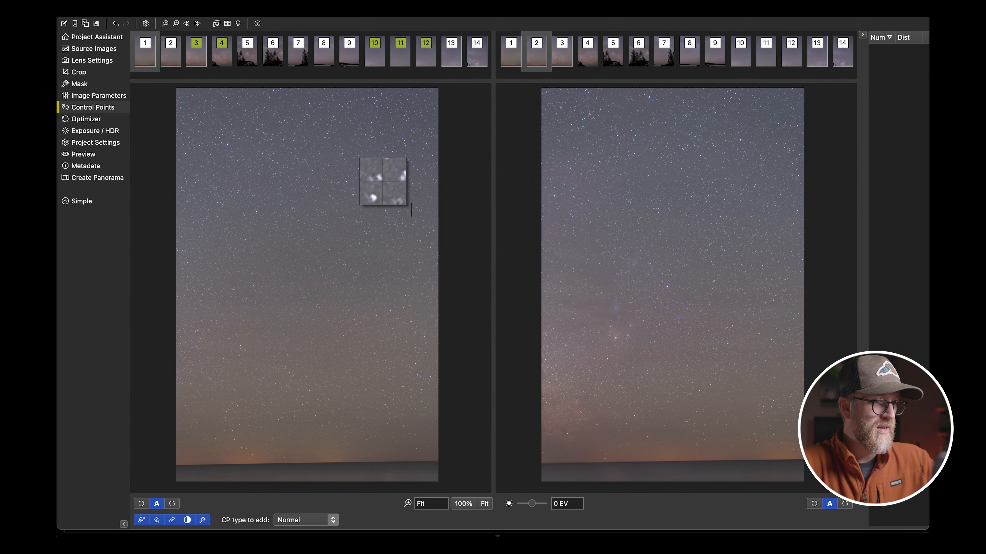
click(145, 63)
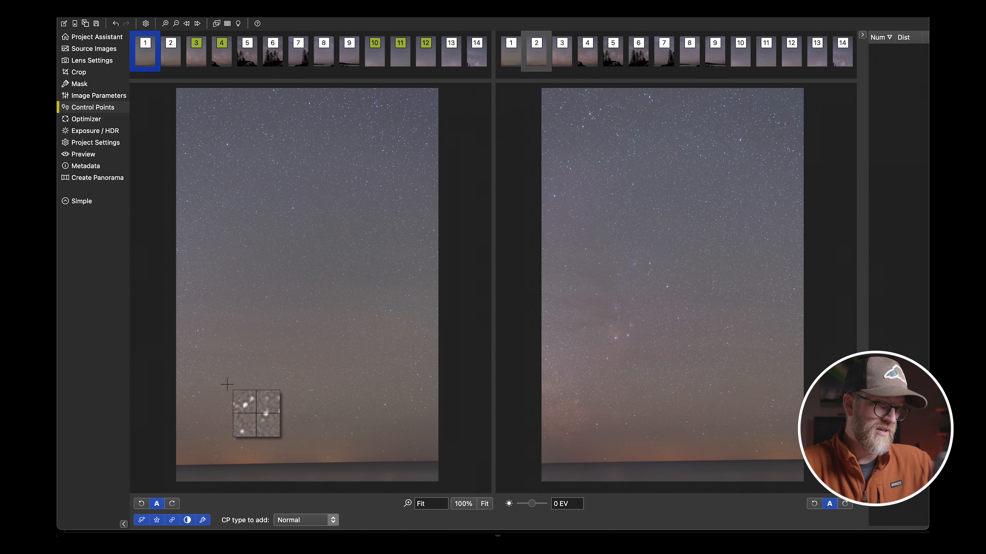
Add three control point pairs on matching stars just above the horizon in images 1 and 2
click(216, 456)
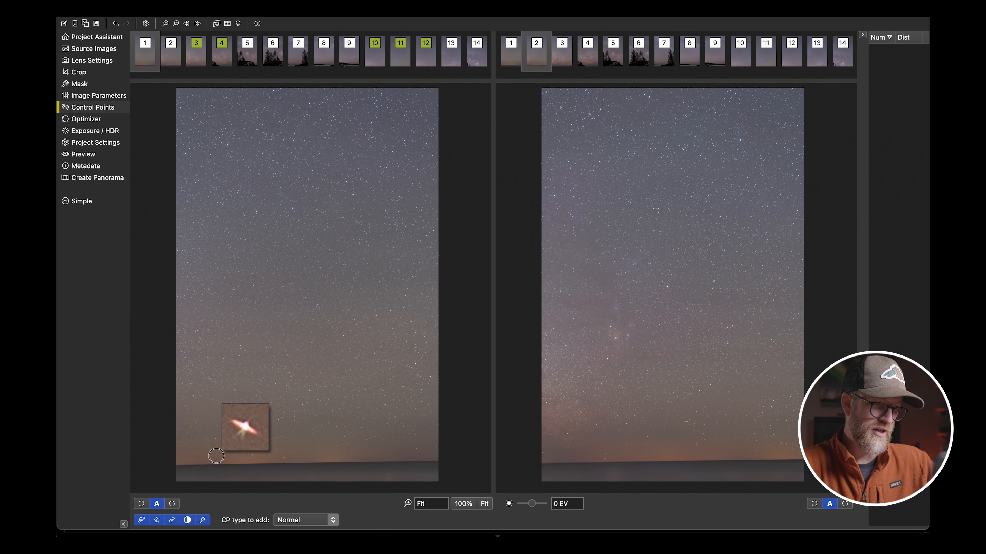
click(216, 457)
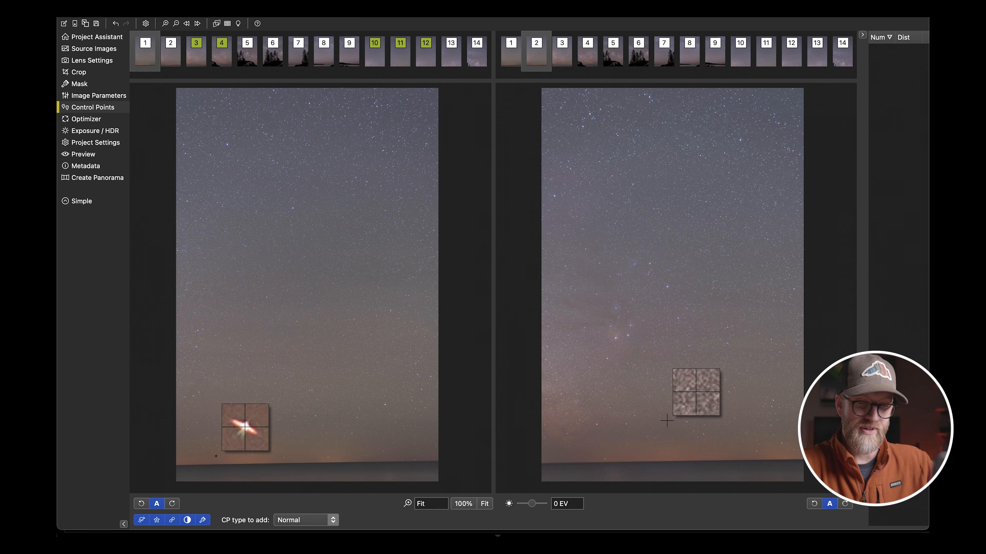
click(757, 452)
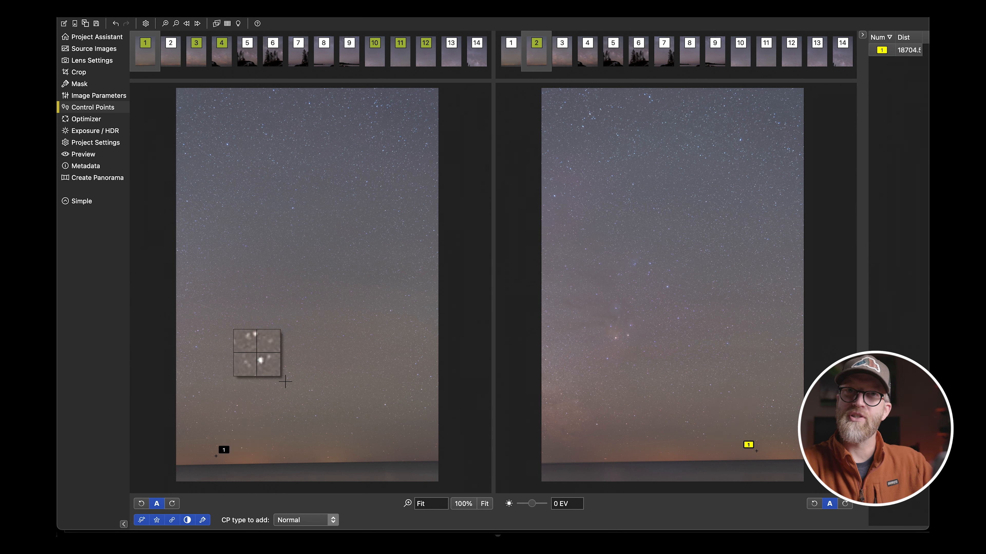
click(232, 430)
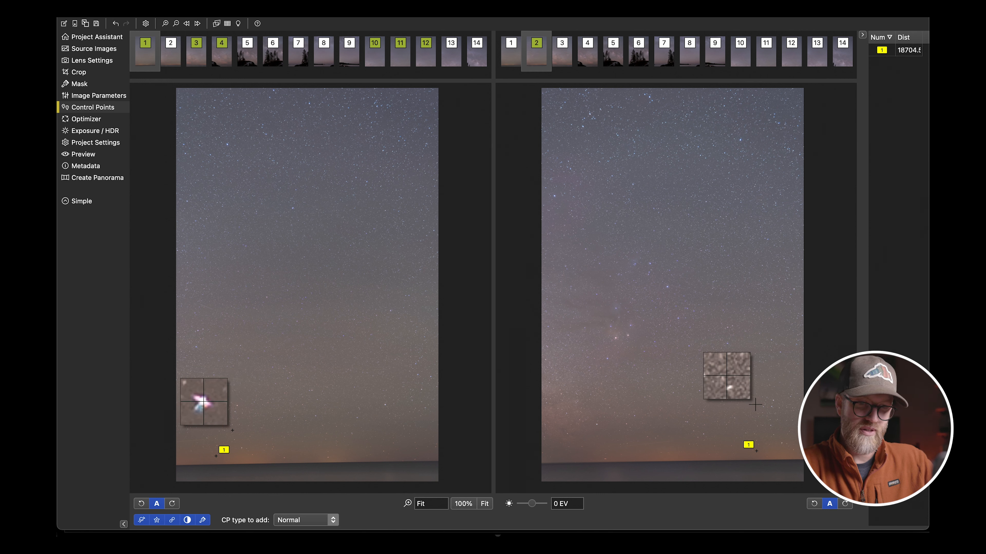
click(770, 424)
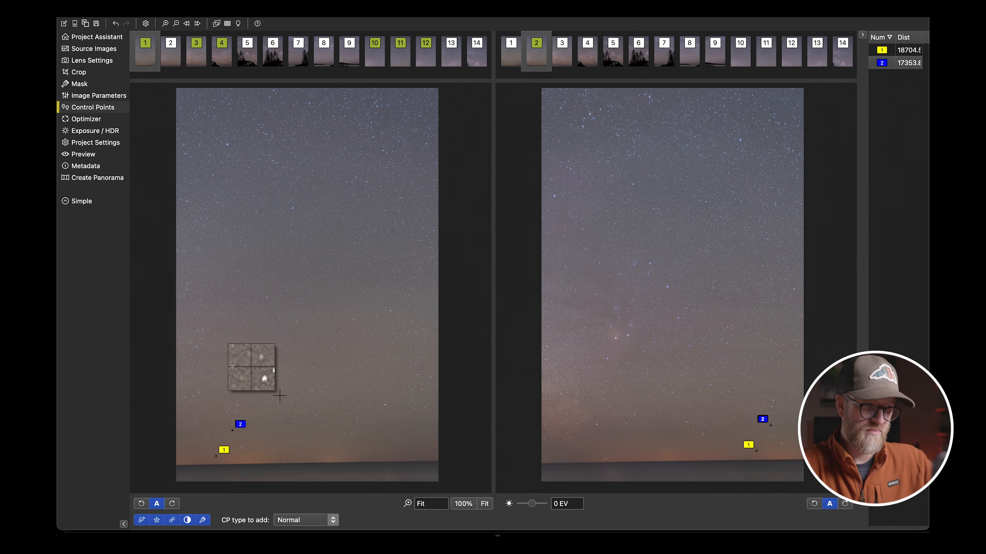
click(241, 448)
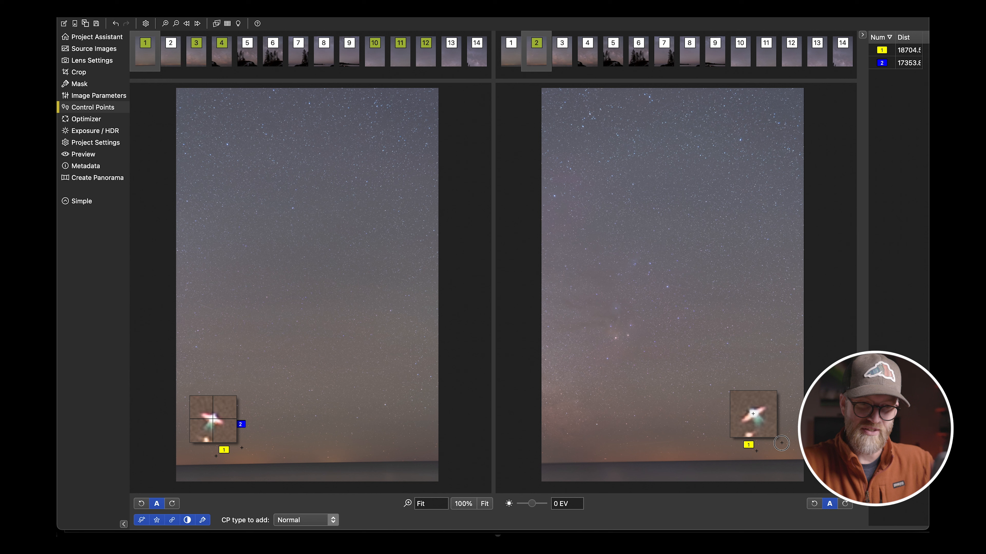
click(781, 443)
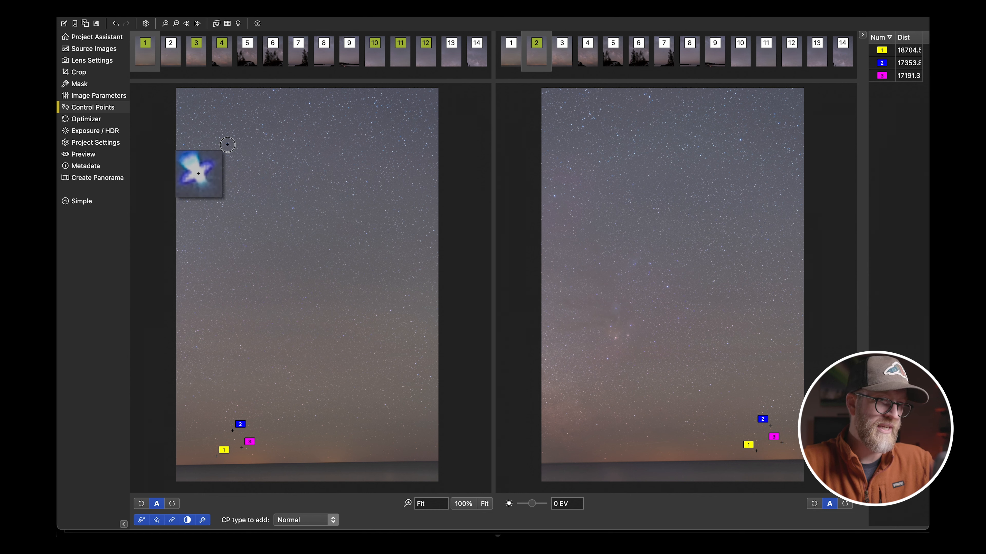
Add a fourth control point pair on the matching bright star high in images 1 and 2, and return to the Project Assistant
click(227, 145)
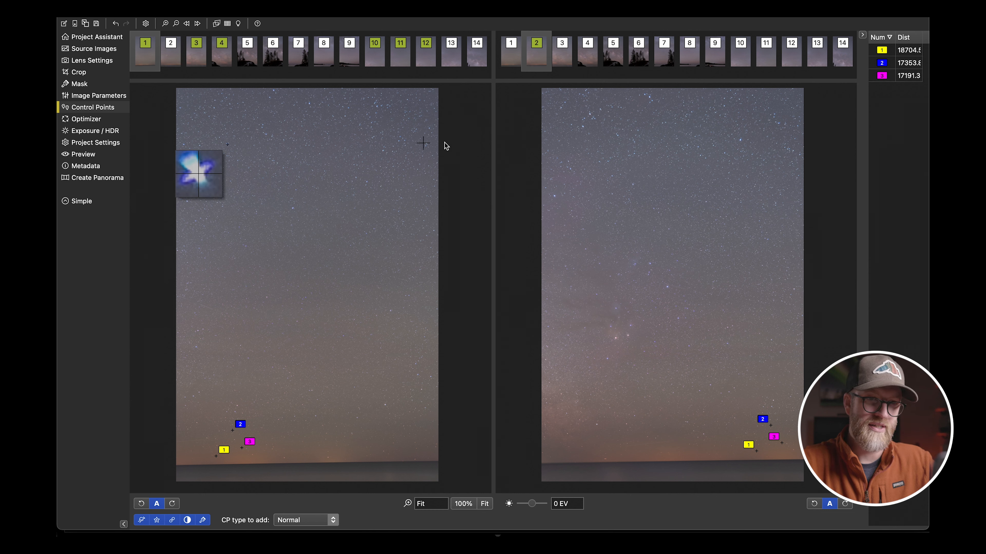
click(740, 140)
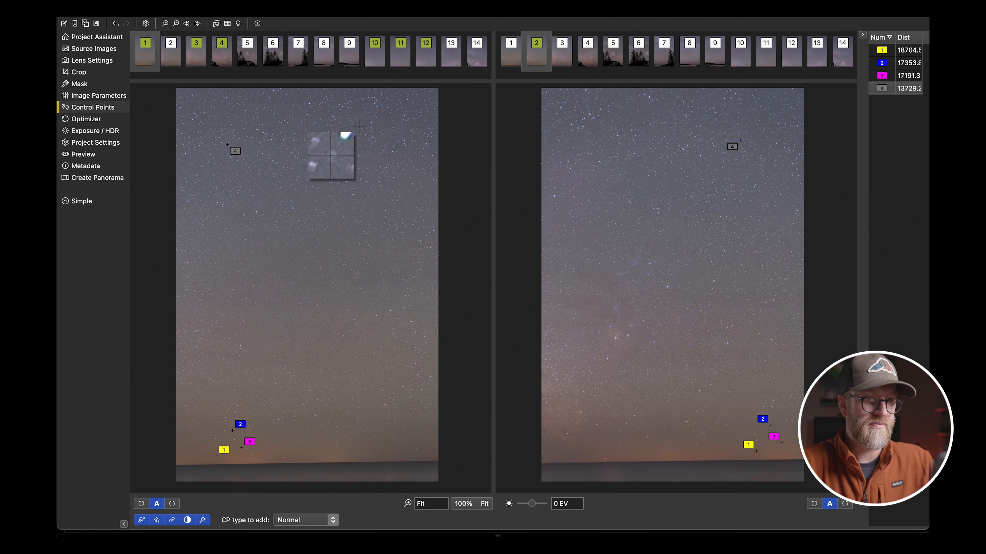
click(104, 38)
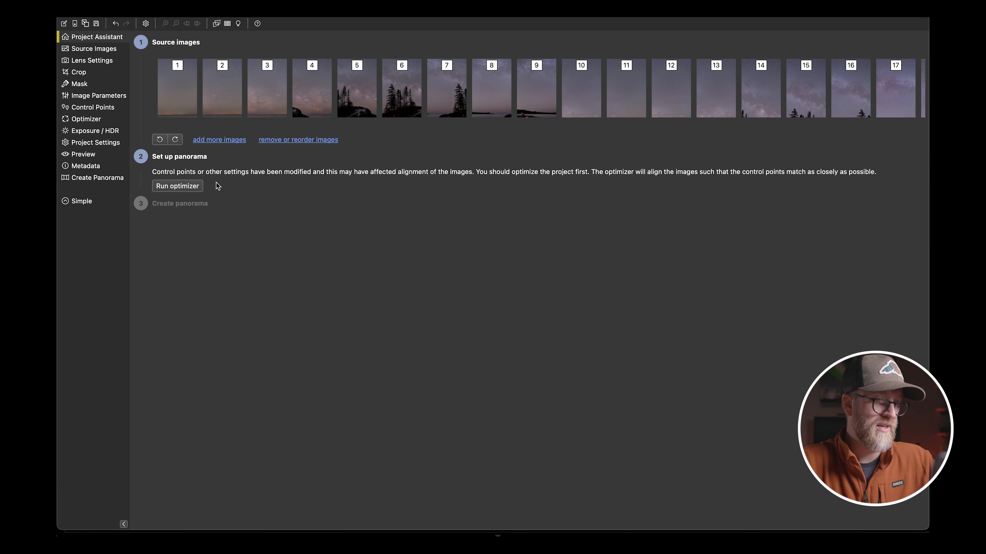
Run the optimizer on the modified control points and accept its changes
click(195, 187)
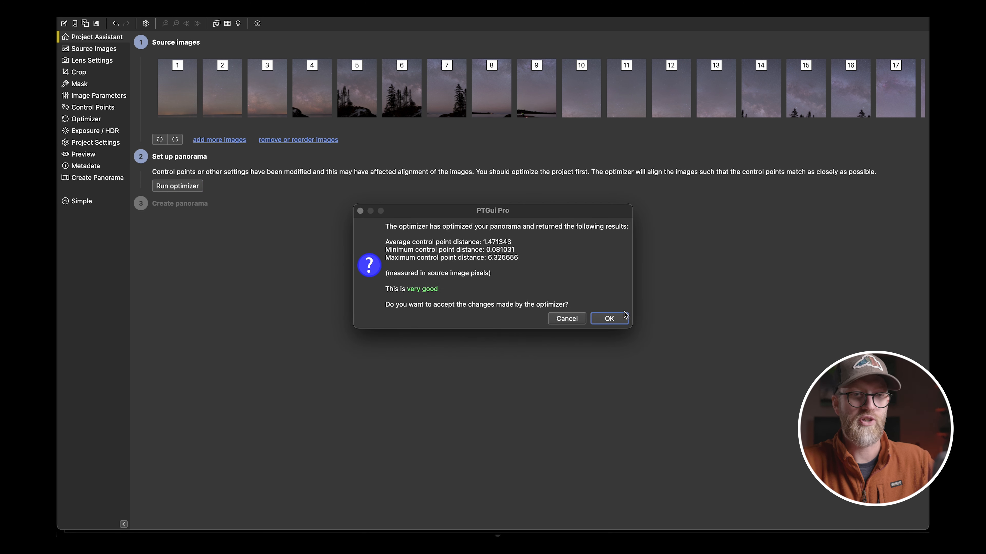
click(611, 319)
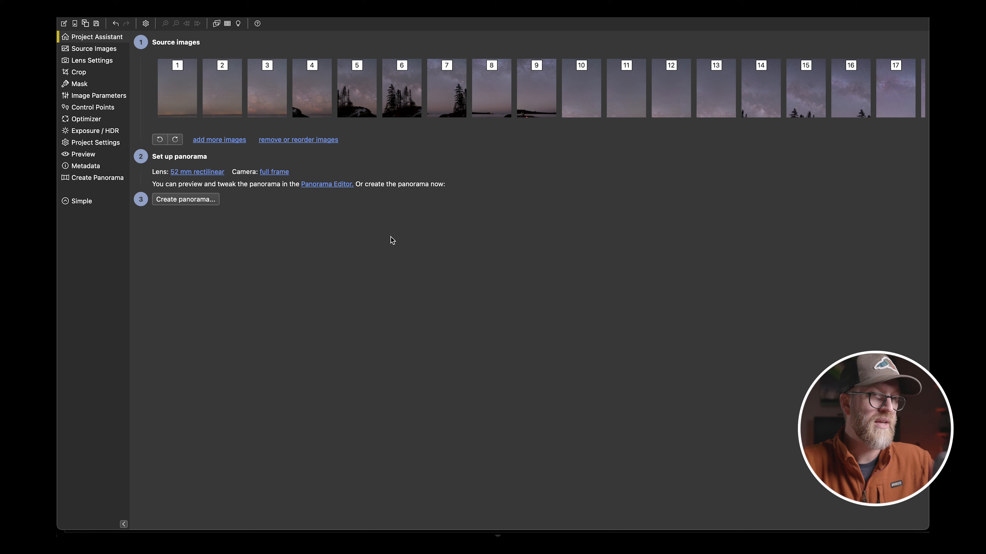
Open and enlarge the Panorama Editor, and try to straighten the panorama automatically
click(373, 2)
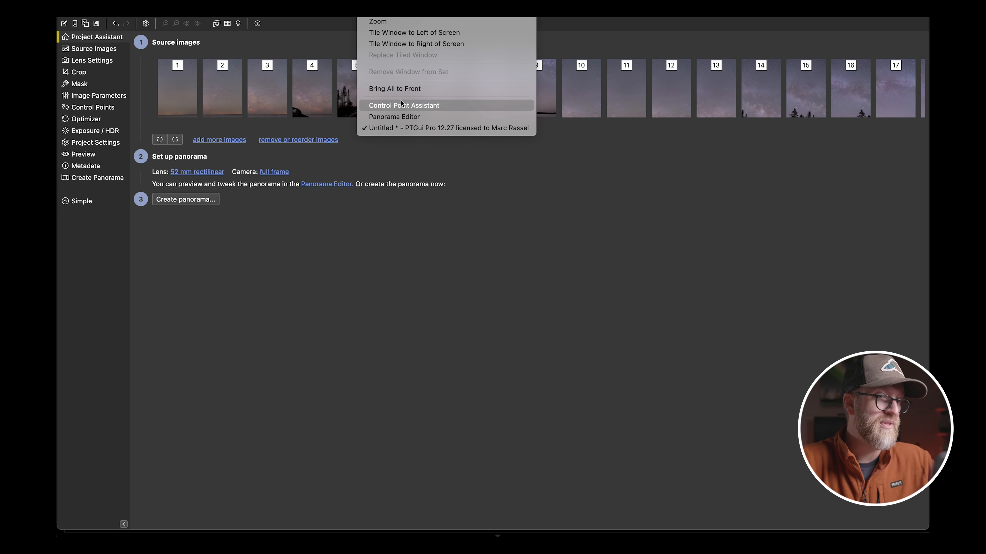
click(402, 121)
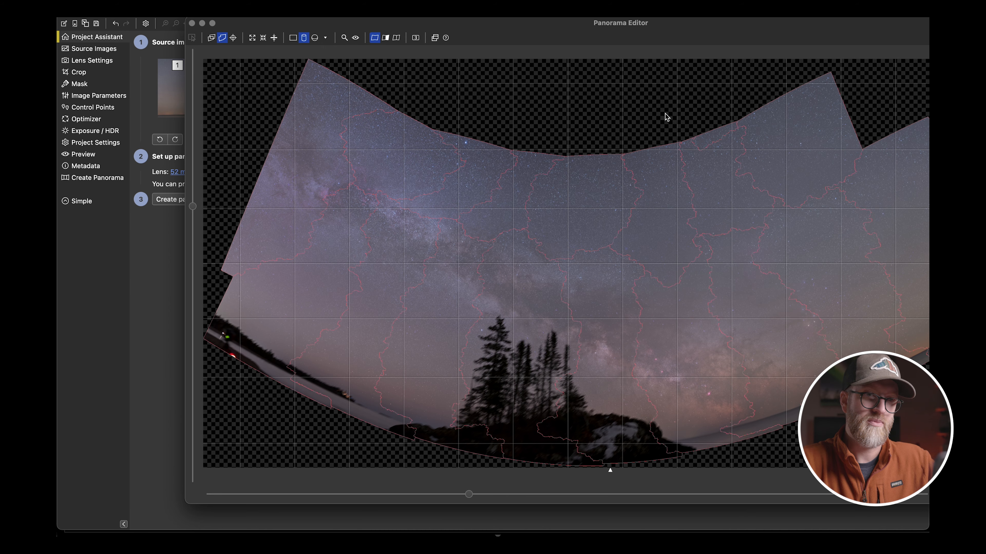
double_click(657, 28)
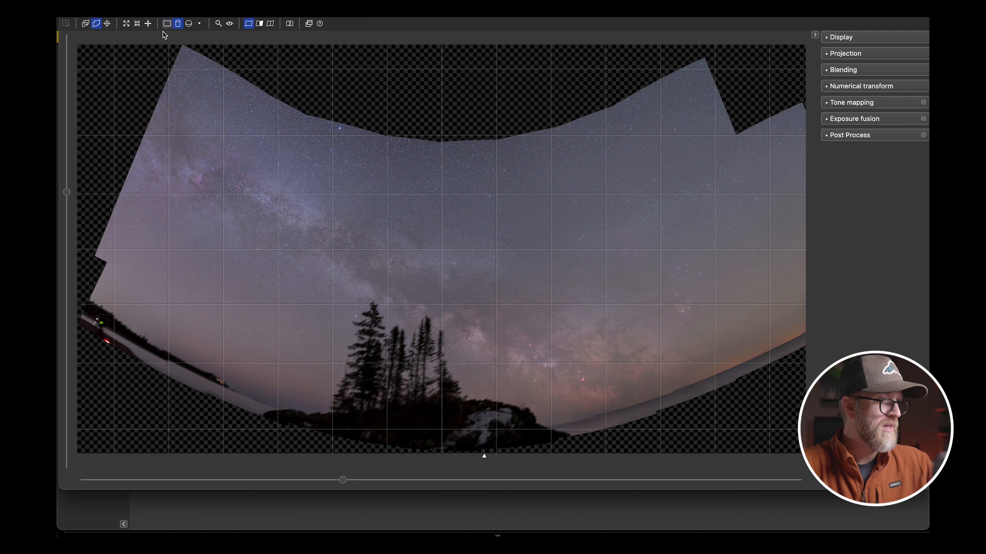
click(148, 24)
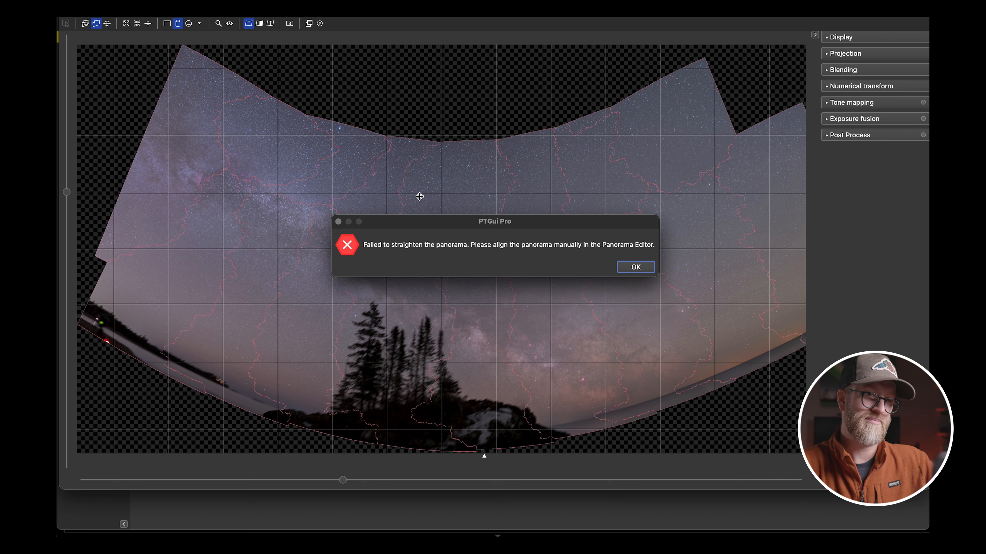
click(639, 270)
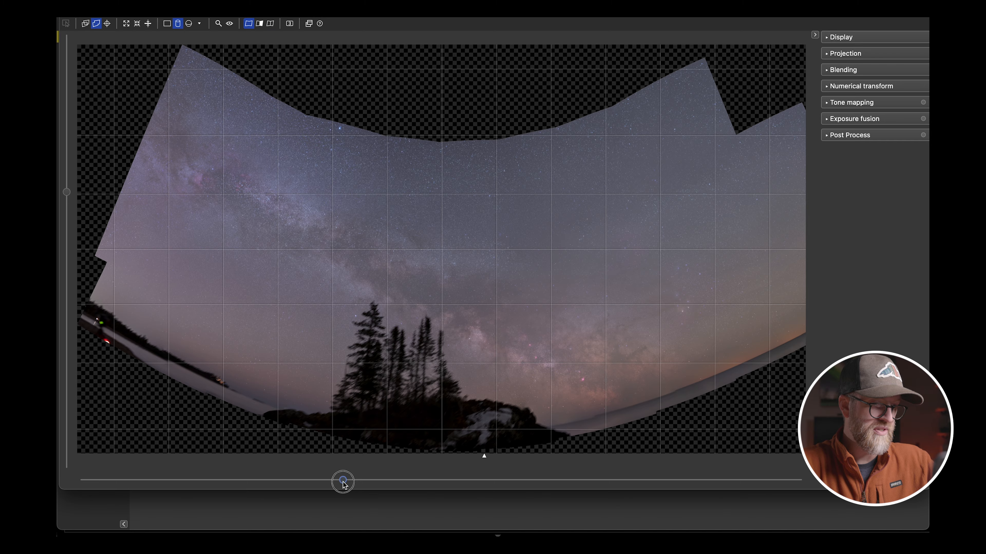
Widen the panorama's horizontal and vertical field of view, and move the image upward until the curved horizon is flat and level
drag(343, 481, 444, 480)
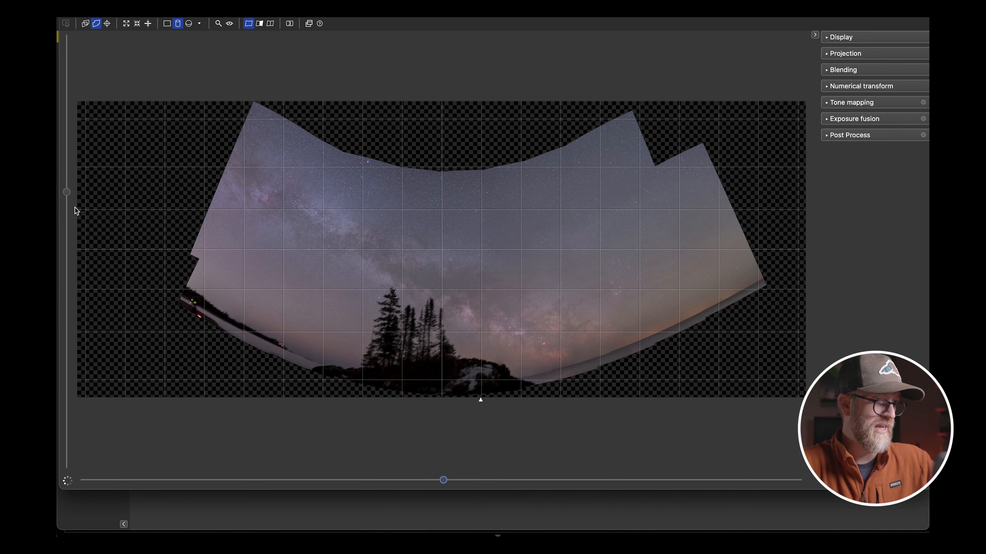
drag(67, 192, 67, 302)
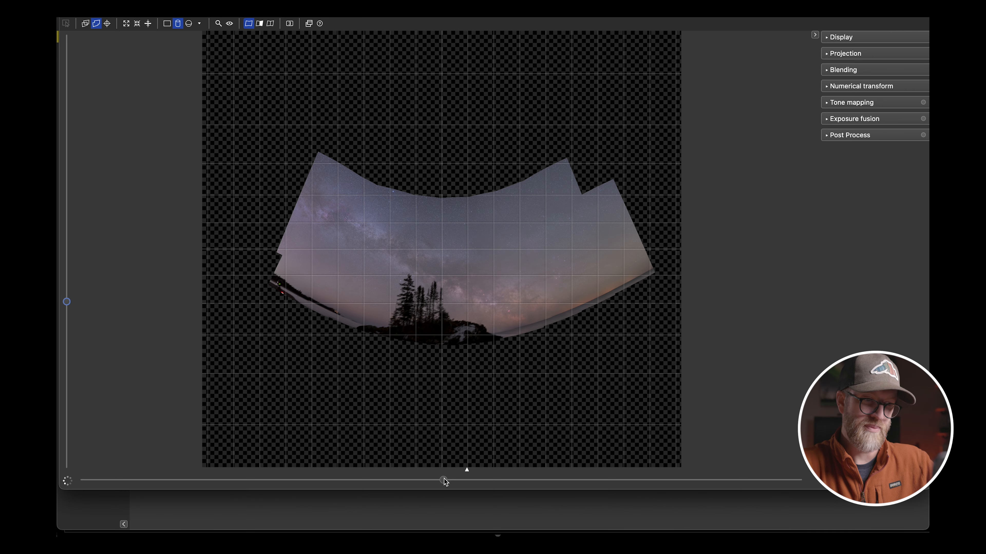
drag(444, 480, 488, 480)
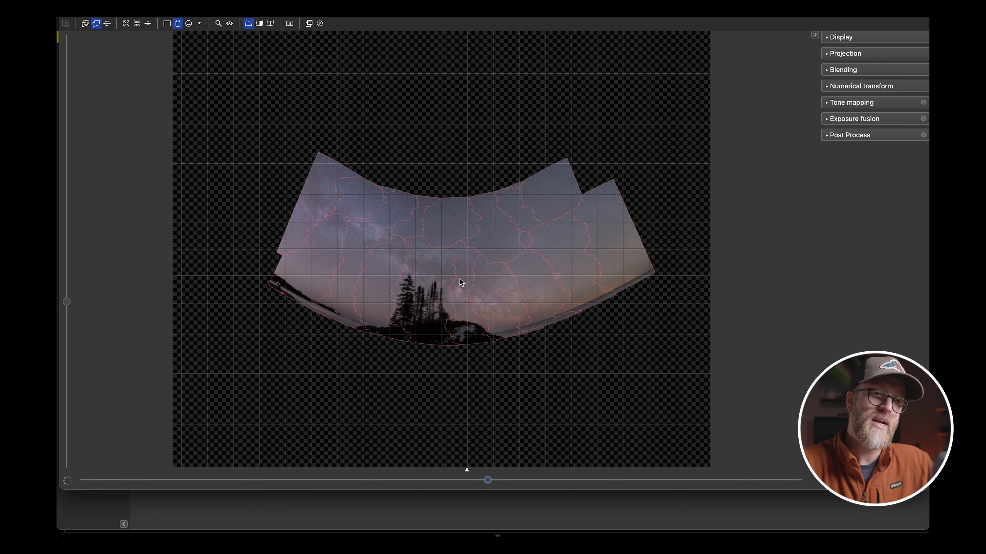
drag(459, 282, 445, 199)
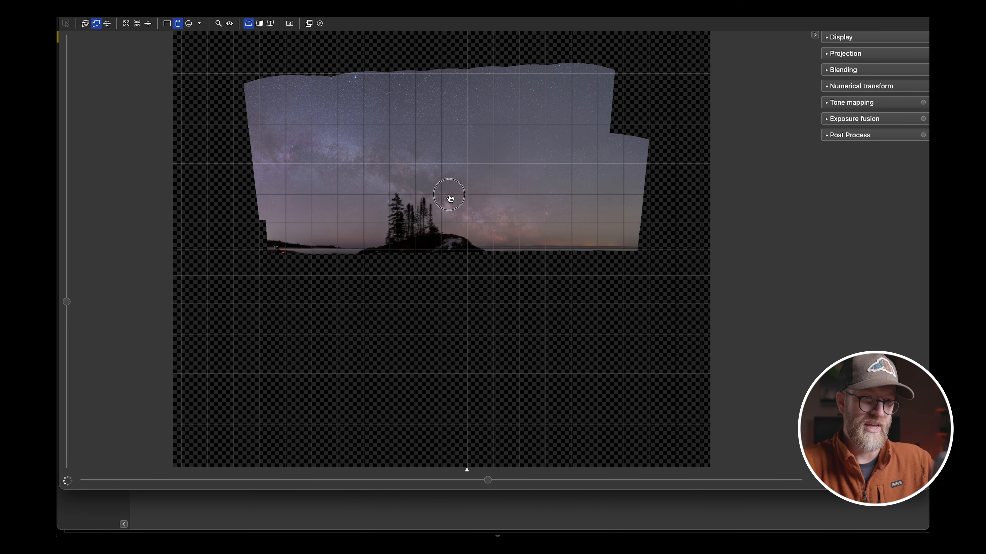
drag(419, 195, 454, 190)
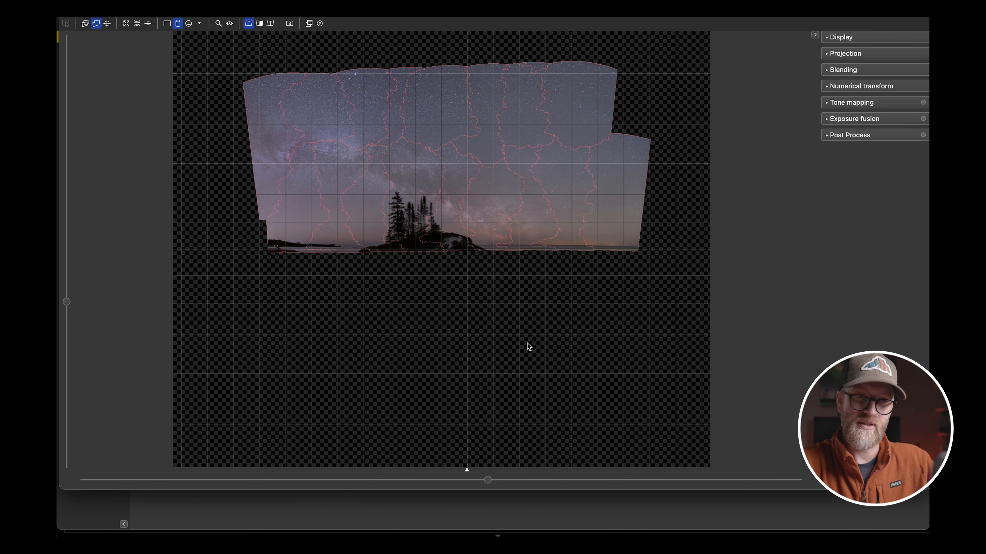
Reduce the horizontal and vertical field of view to fit closer around the panorama, and return to the main project window
drag(488, 480, 415, 480)
mouse_move(67, 302)
mouse_down()
mouse_move(67, 280)
mouse_move(67, 289)
mouse_up()
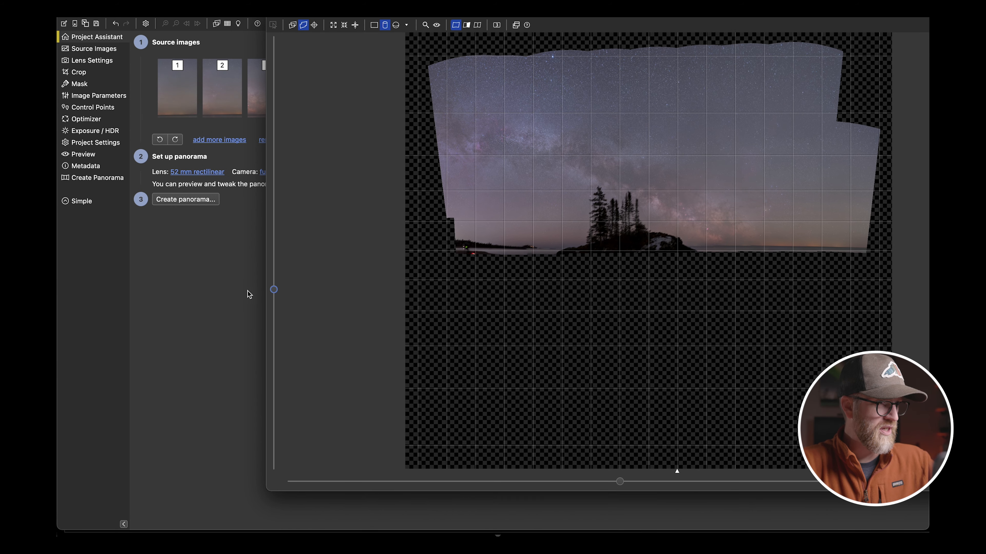
click(210, 318)
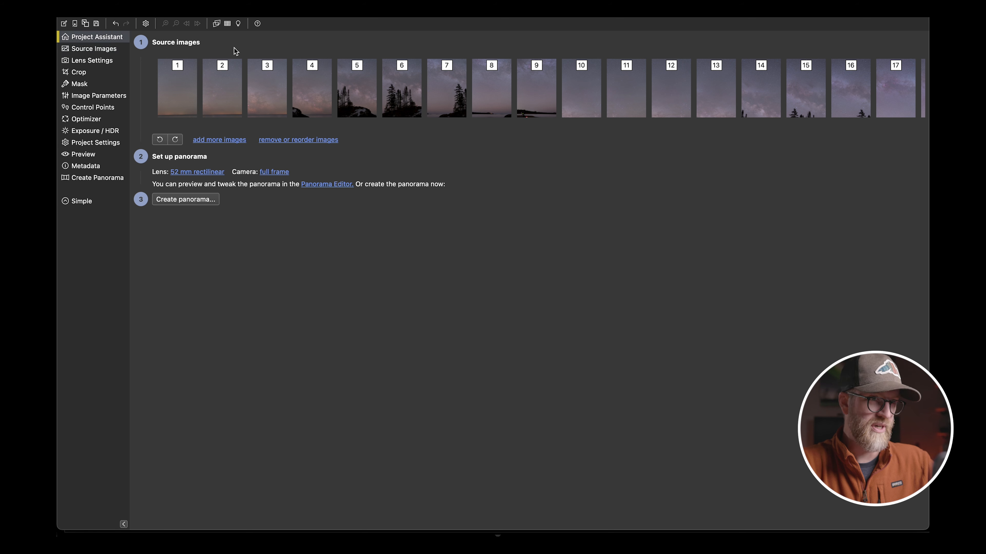
Set the panorama output format to TIFF with 16 bits per channel and no compression
click(113, 180)
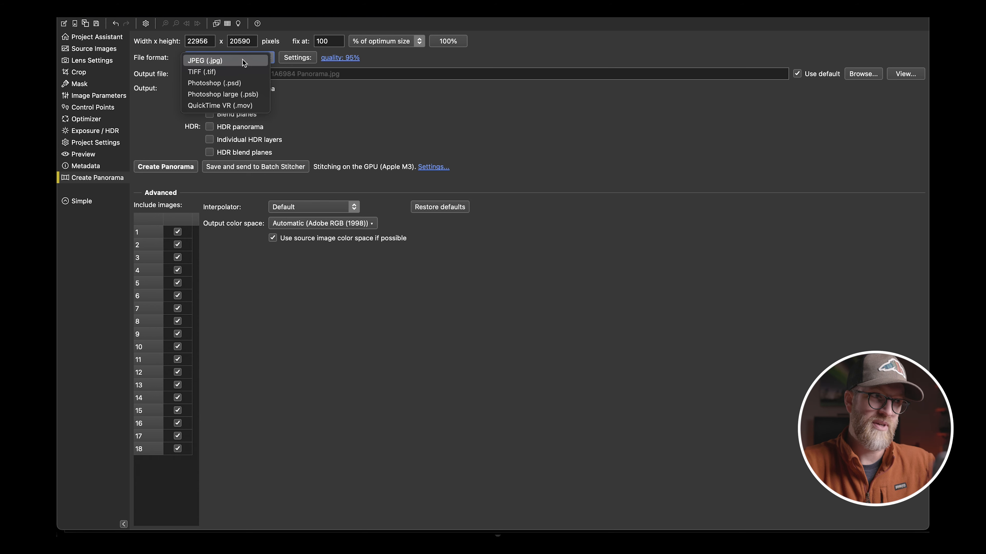
click(218, 72)
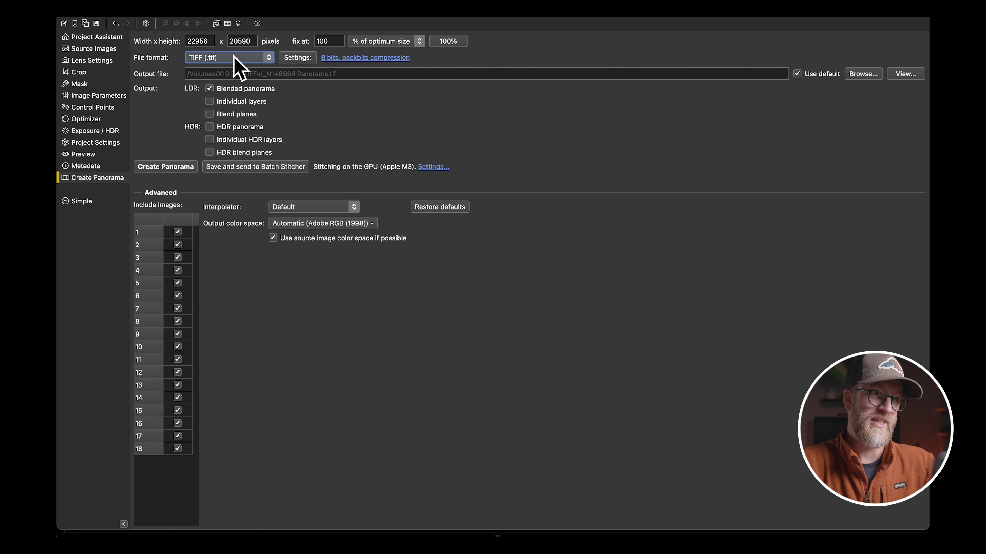
click(299, 58)
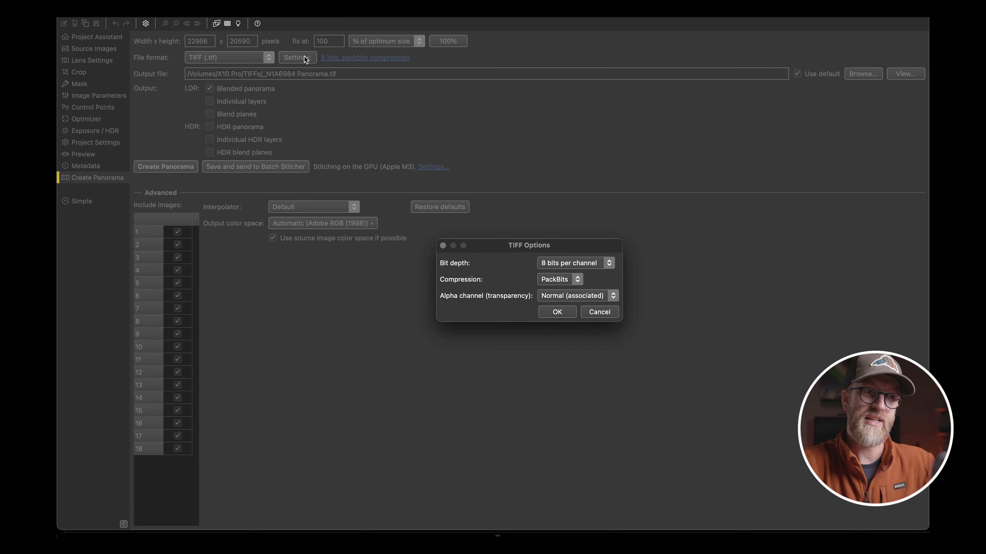
click(589, 264)
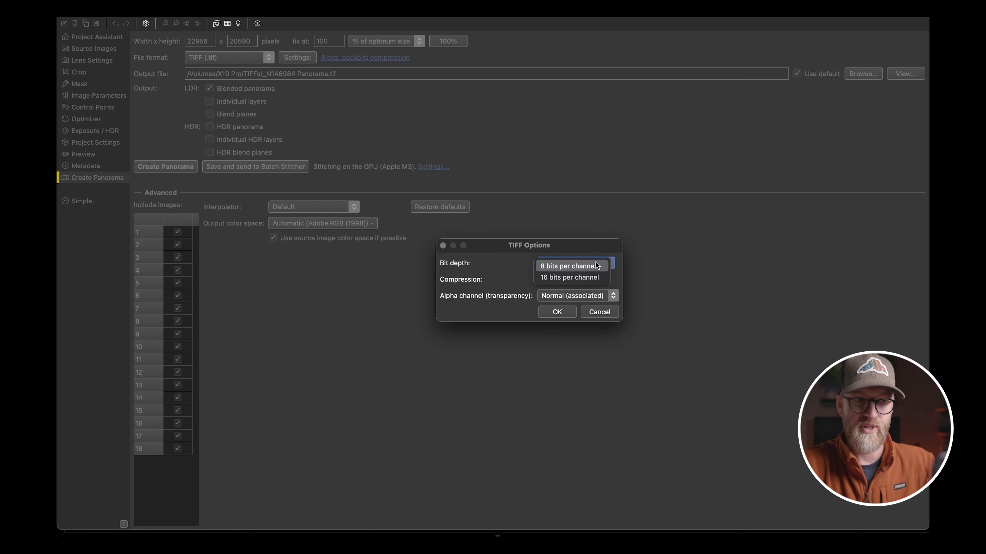
click(581, 278)
click(566, 279)
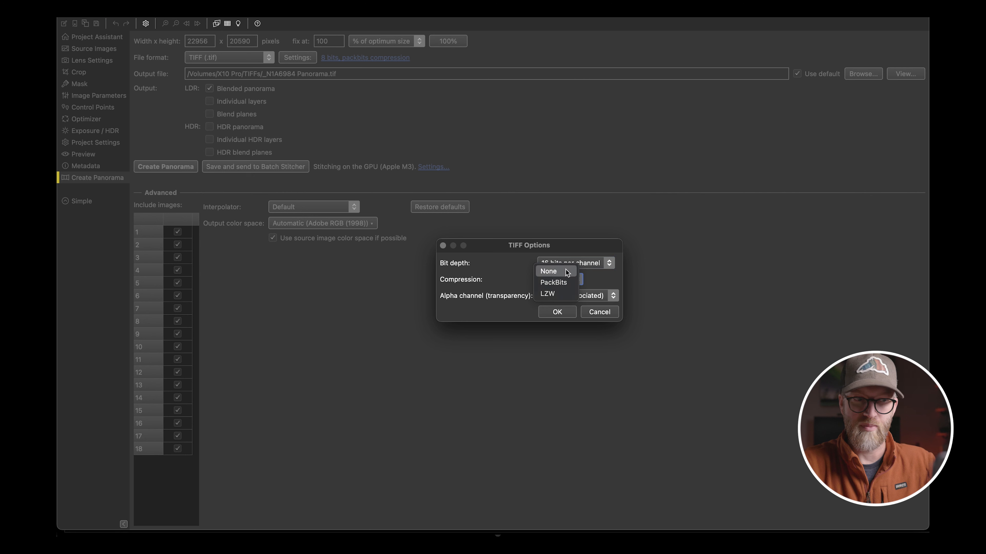
click(565, 272)
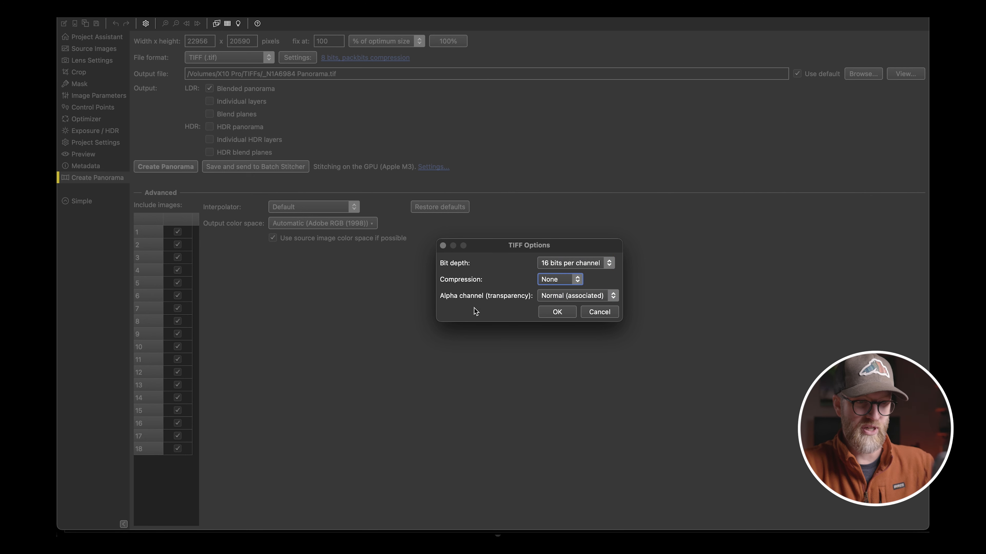
click(558, 313)
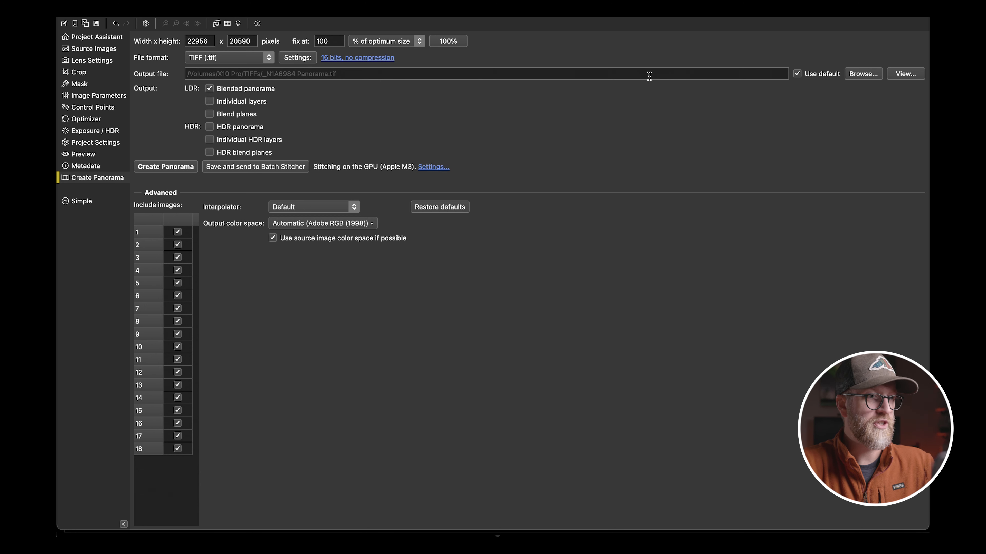
Name the output file STITCHED_N1A6984 Panorama in the TIFFs folder and create the panorama
click(862, 74)
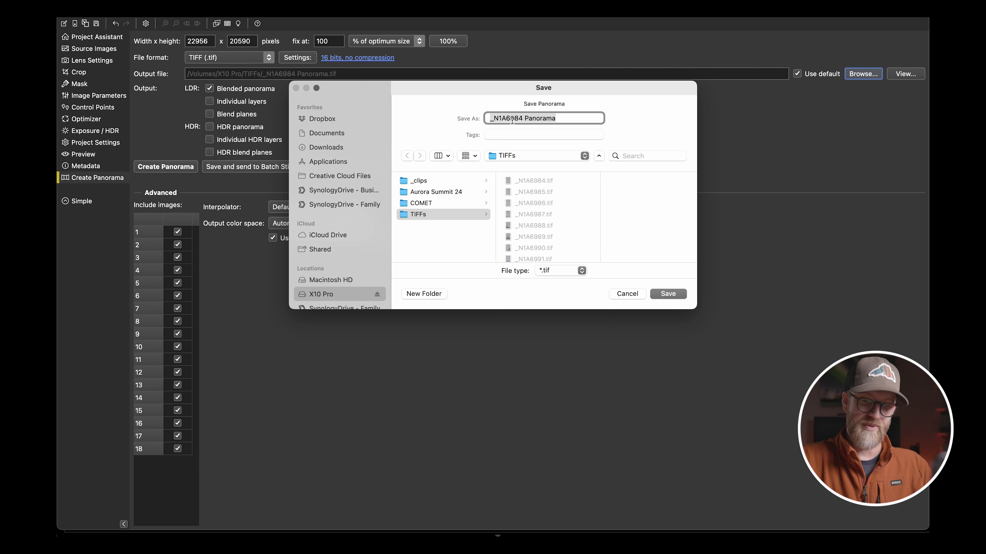
key(Left)
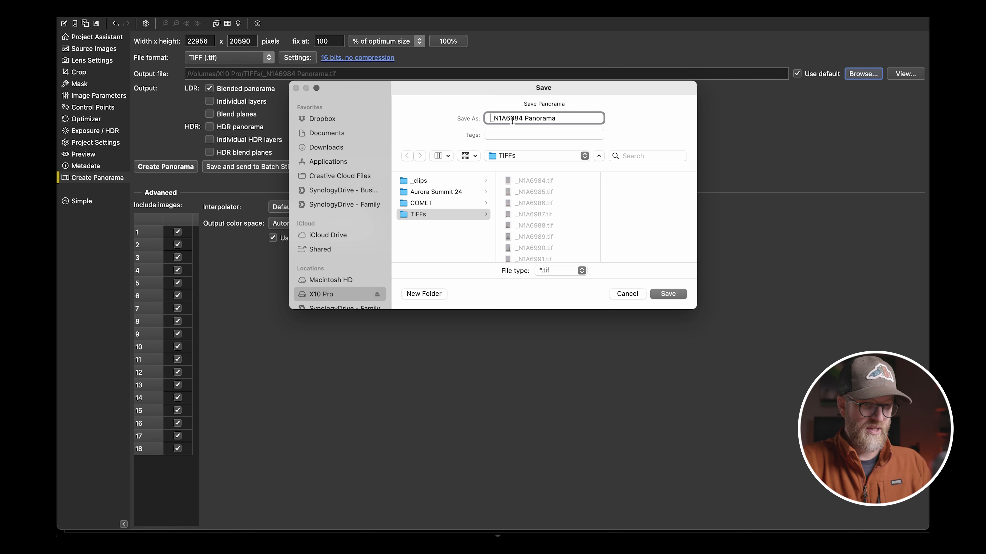
text(STICHE)
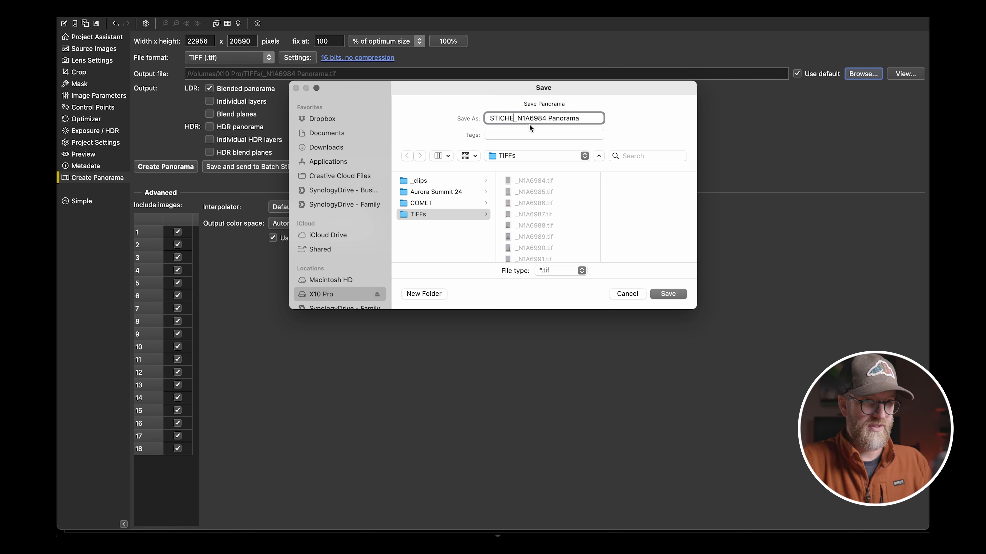
key(BackSpace)
key(BackSpace)
key(BackSpace)
text(TCHED)
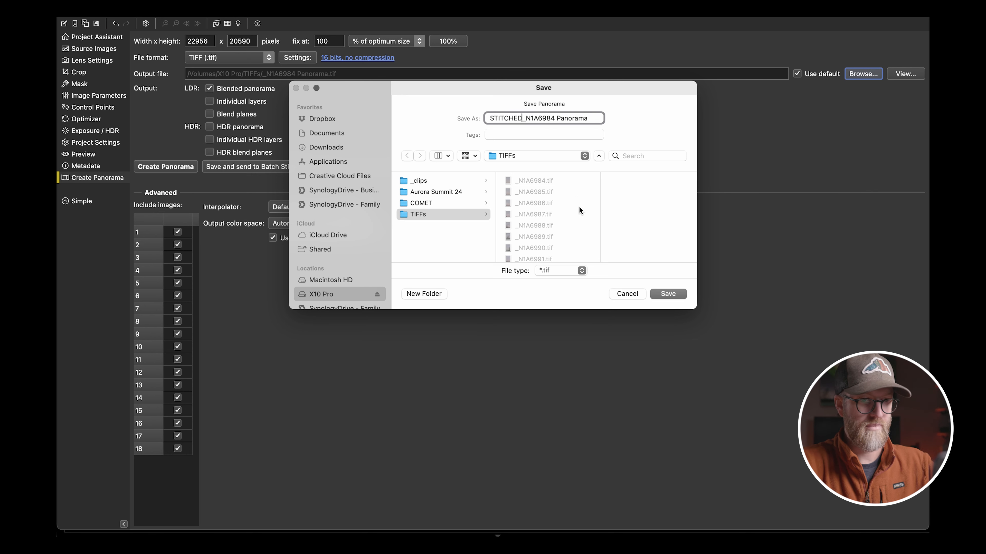
click(662, 295)
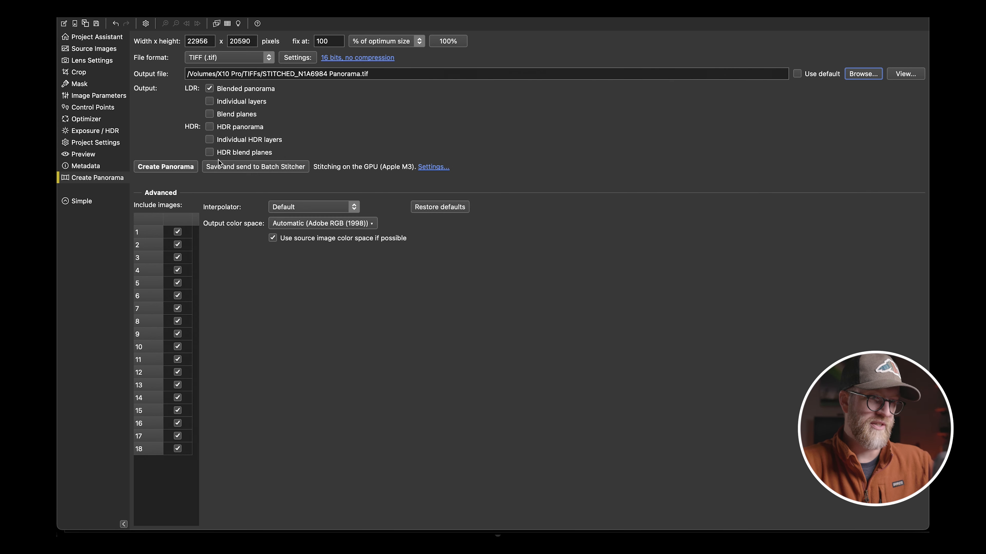
click(170, 166)
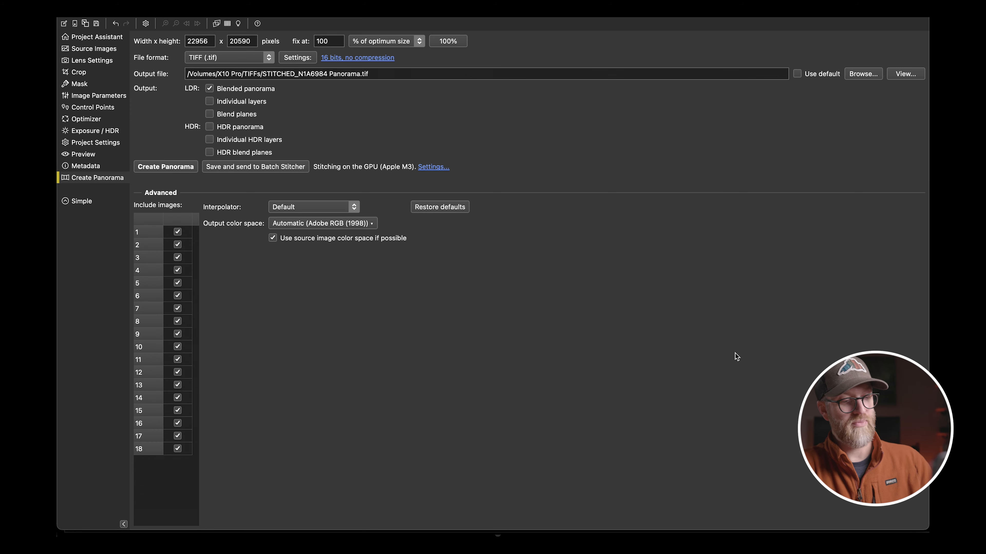
Switch to Finder and preview STITCHED_N1A6984 Panorama.tif in the TIFFs folder
key(super+Tab)
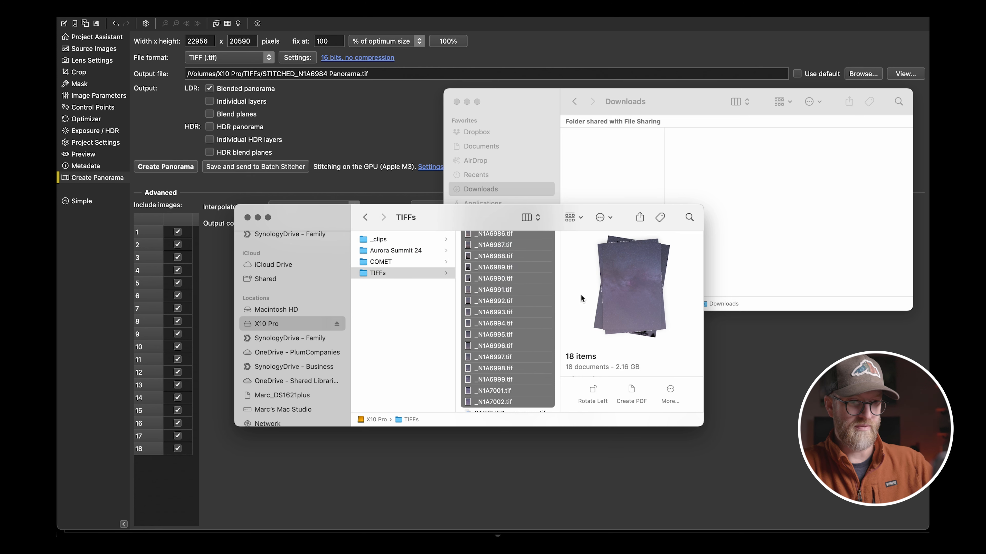
scroll(508, 307, down, 1)
click(518, 403)
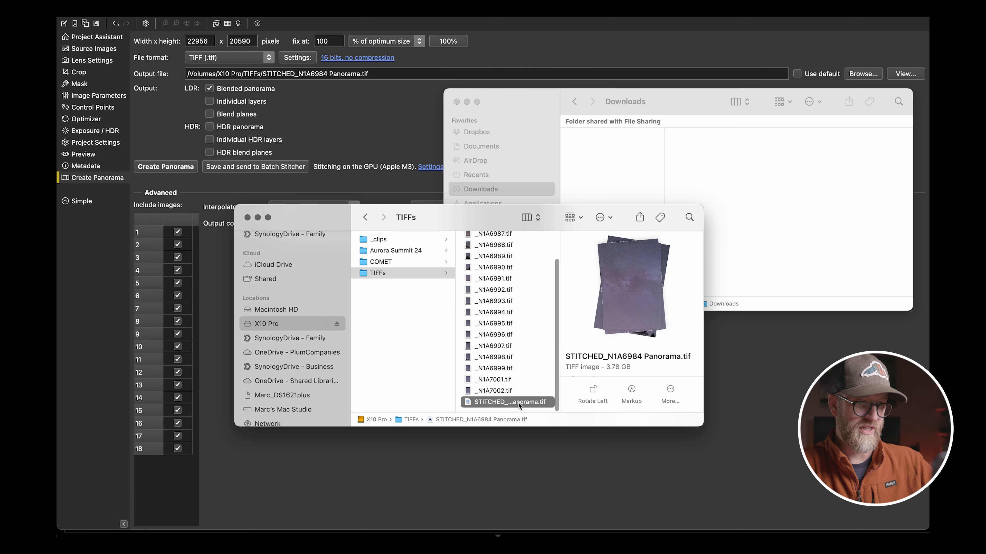
key(space)
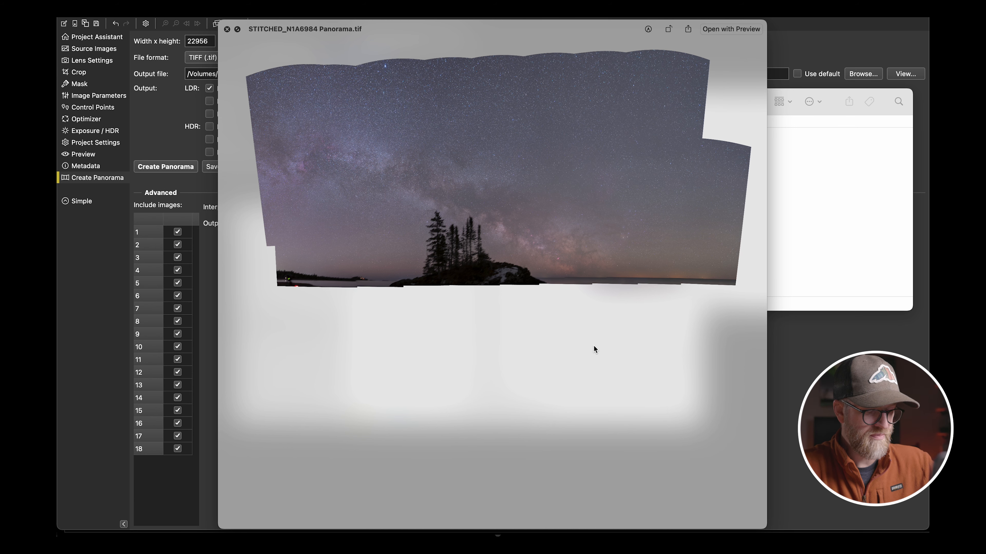
key(space)
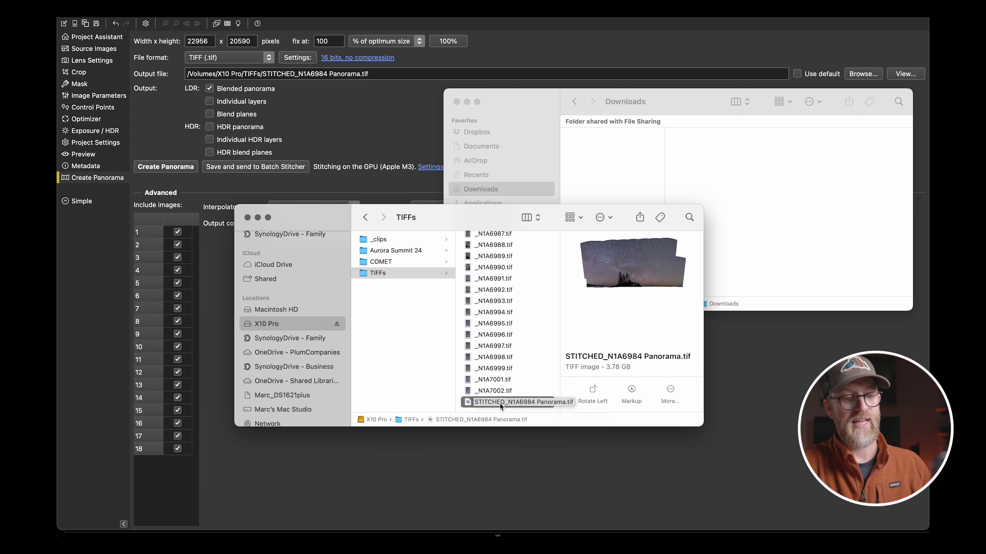
Switch to Lightroom Classic's Library module and import STITCHED_N1A6984 Panorama.tif from Finder, adding it to the catalog without moving it
drag(499, 403, 508, 354)
key(super+Tab)
key(super+Tab)
click(630, 87)
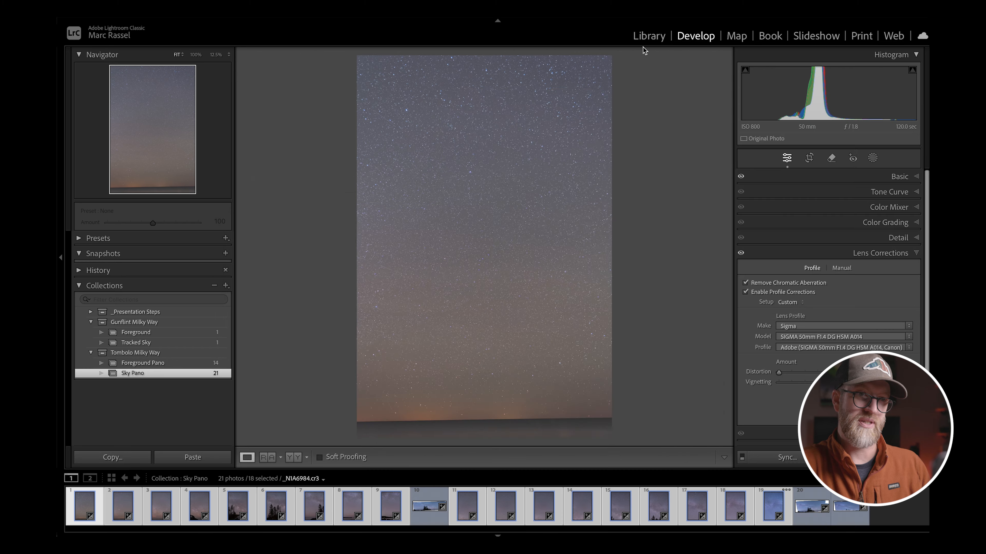
click(649, 36)
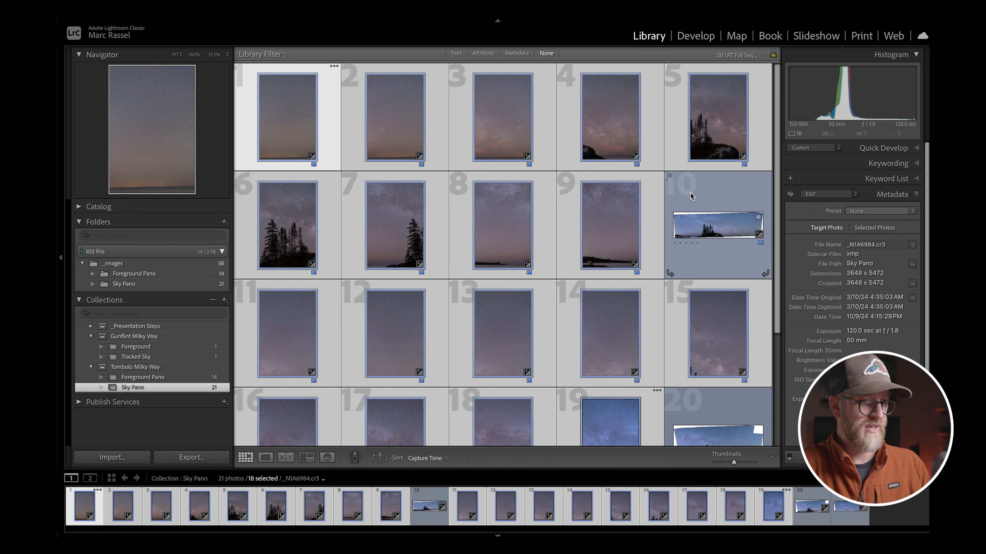
key(super+Tab)
drag(493, 406, 378, 123)
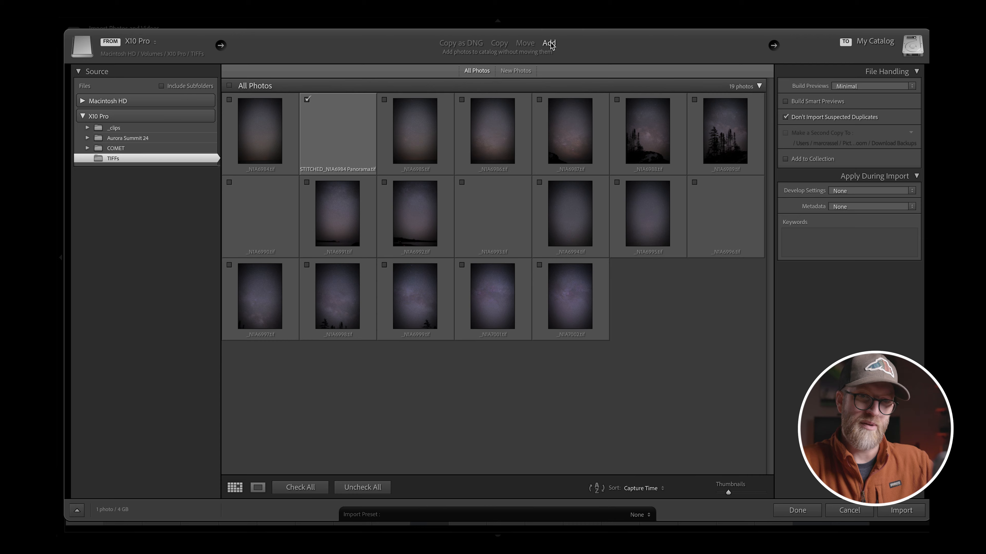
click(901, 510)
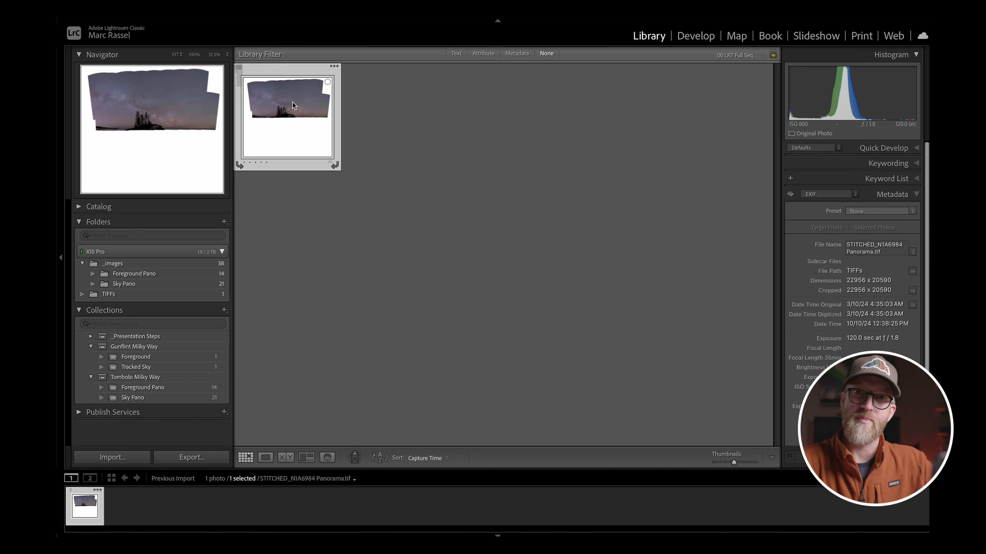
Examine the stitched sky panorama at 33.3% zoom for stitching quality across the sky and horizon, then return to the thumbnail grid
key(e)
click(476, 183)
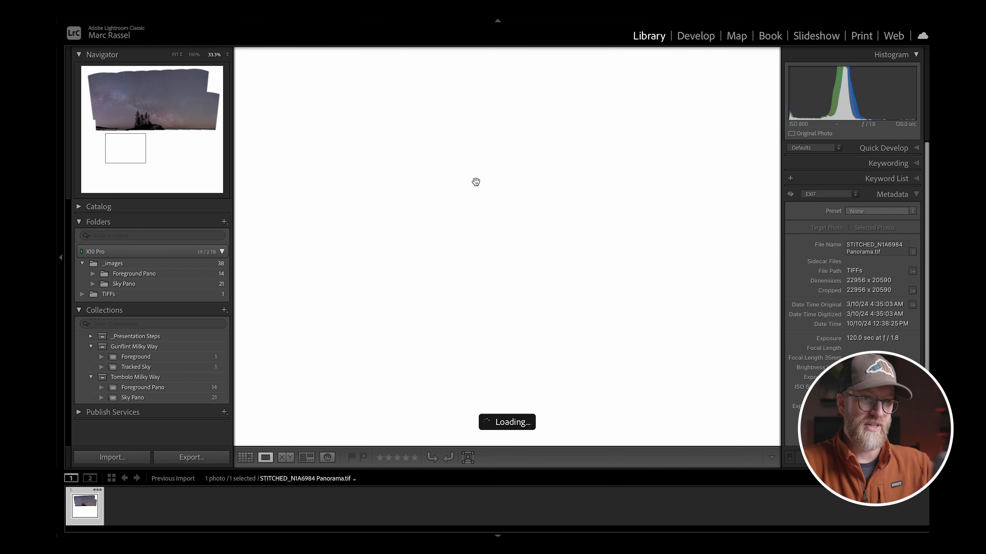
scroll(486, 181, right, 10)
scroll(486, 182, up, 5)
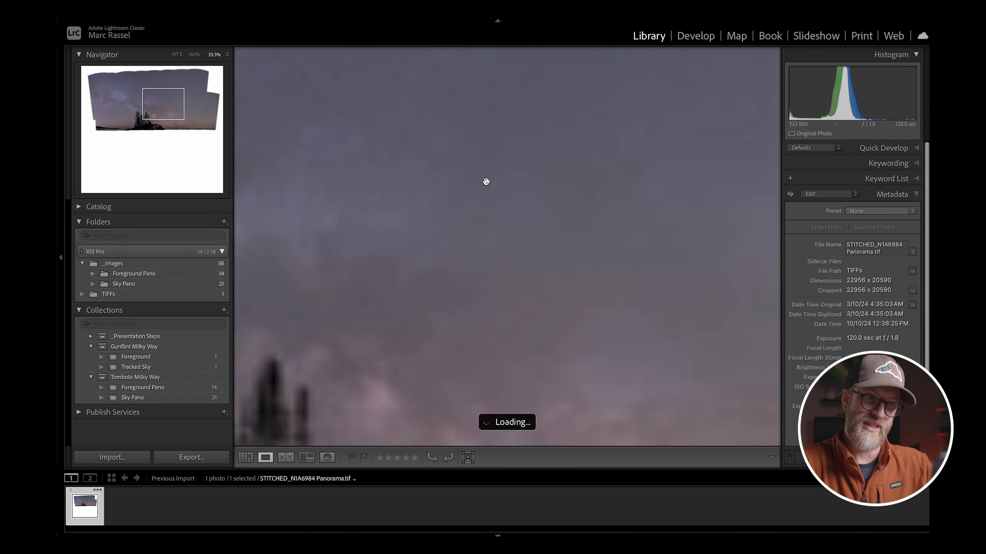
drag(486, 181, 726, 148)
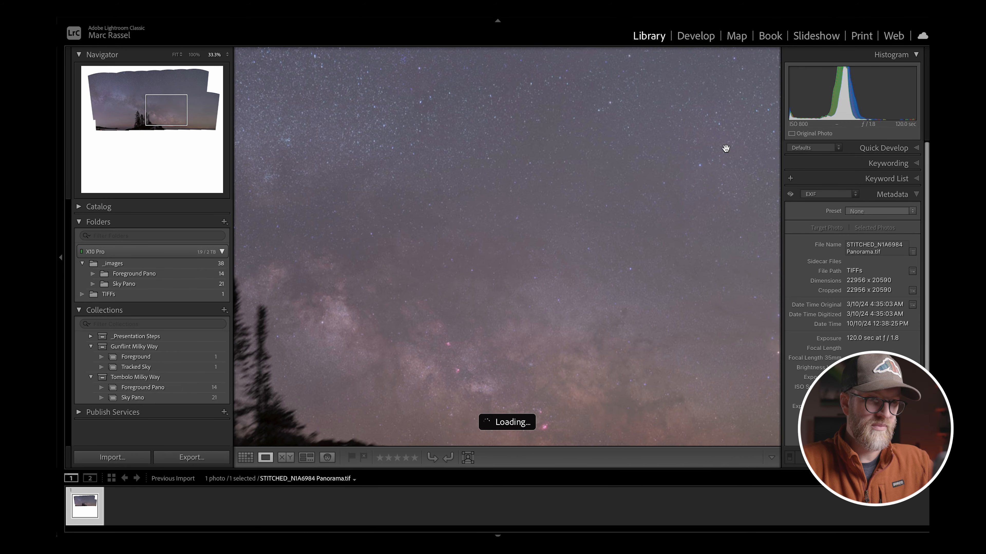
drag(395, 180, 716, 180)
drag(473, 213, 751, 182)
drag(483, 260, 757, 246)
drag(664, 246, 516, 211)
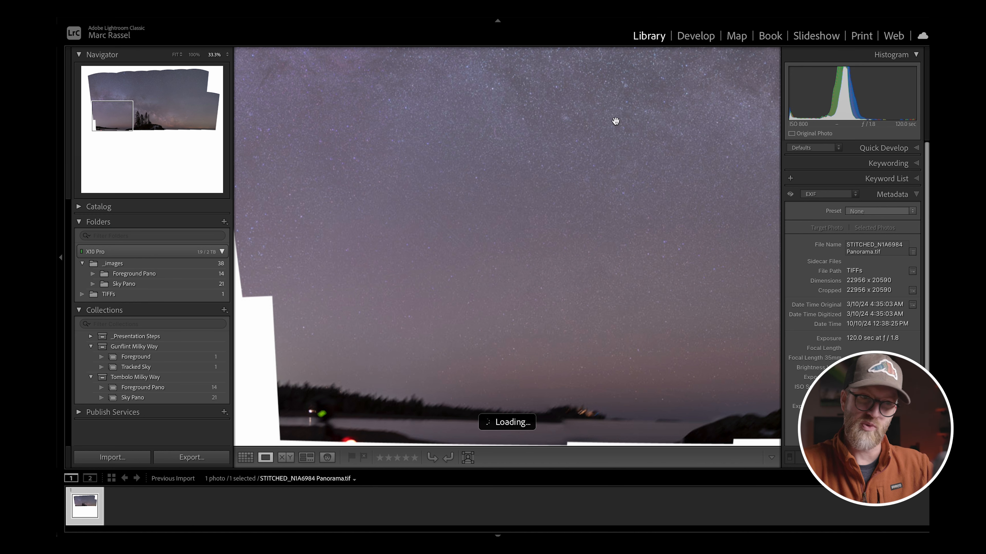
click(622, 128)
drag(622, 127, 495, 215)
drag(569, 209, 492, 218)
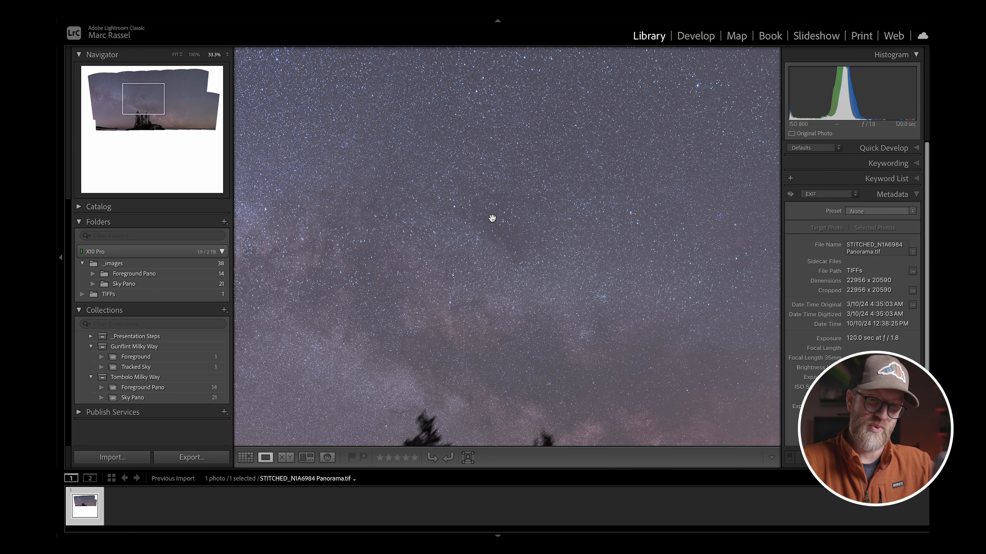
click(492, 218)
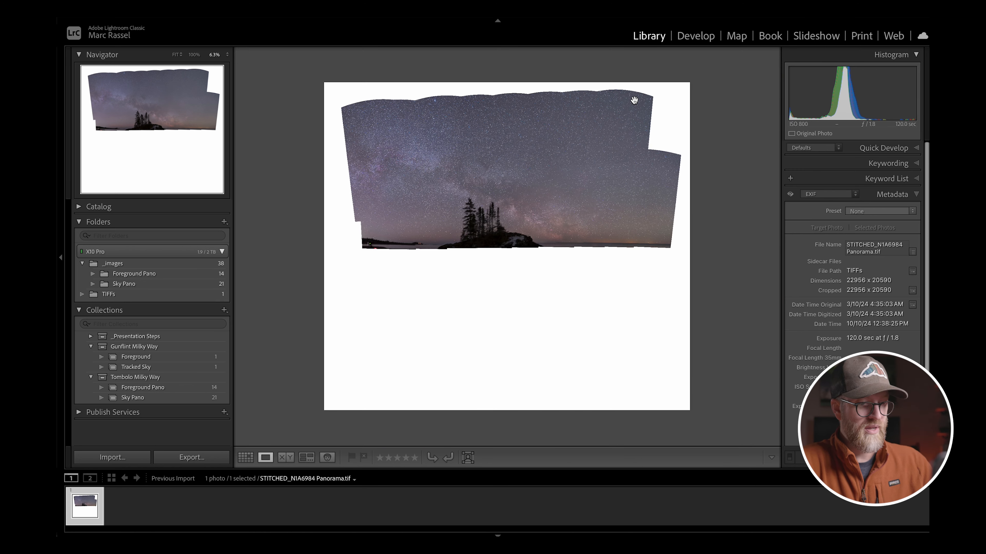
key(g)
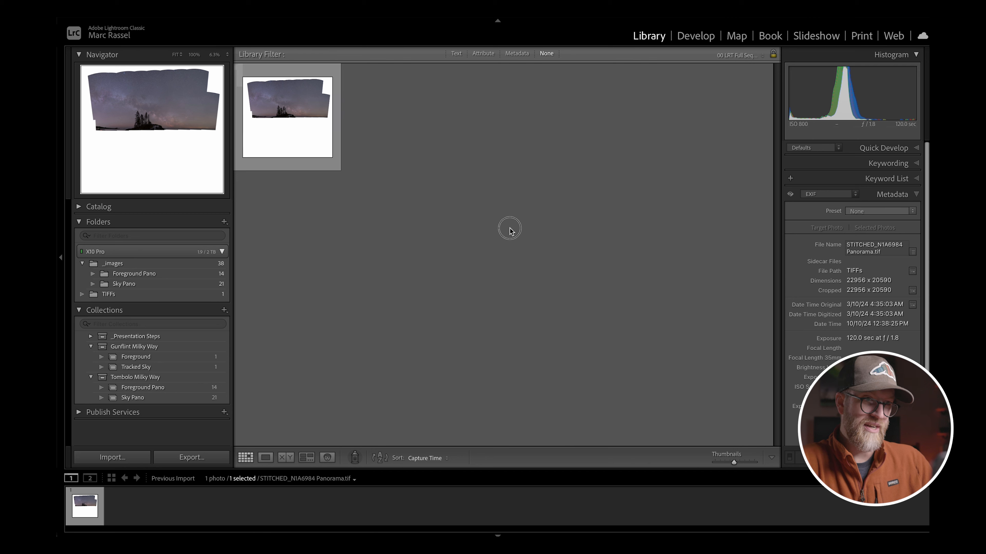
Add the stitched sky panorama to the Sky Pano collection and open the Foreground Pano collection
click(509, 231)
drag(286, 111, 182, 399)
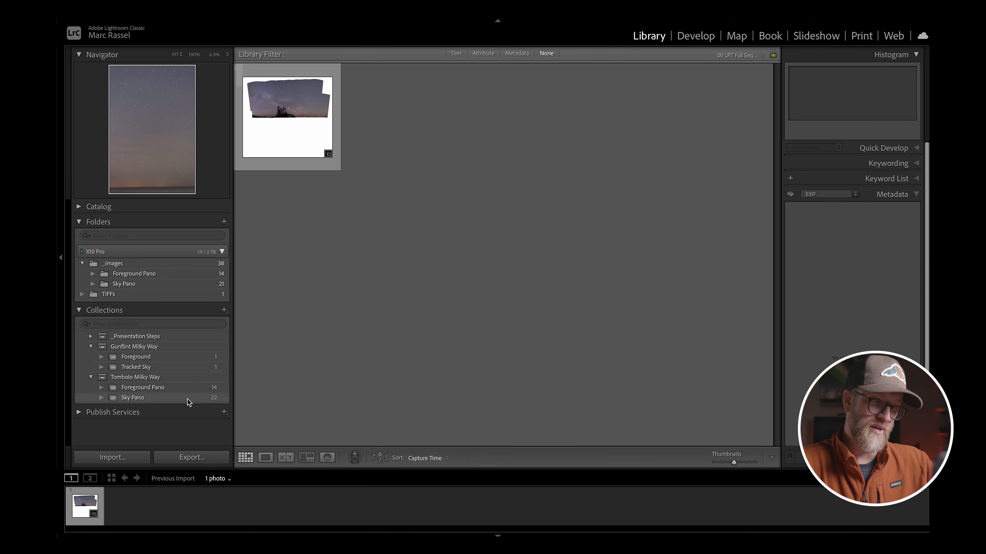
click(186, 387)
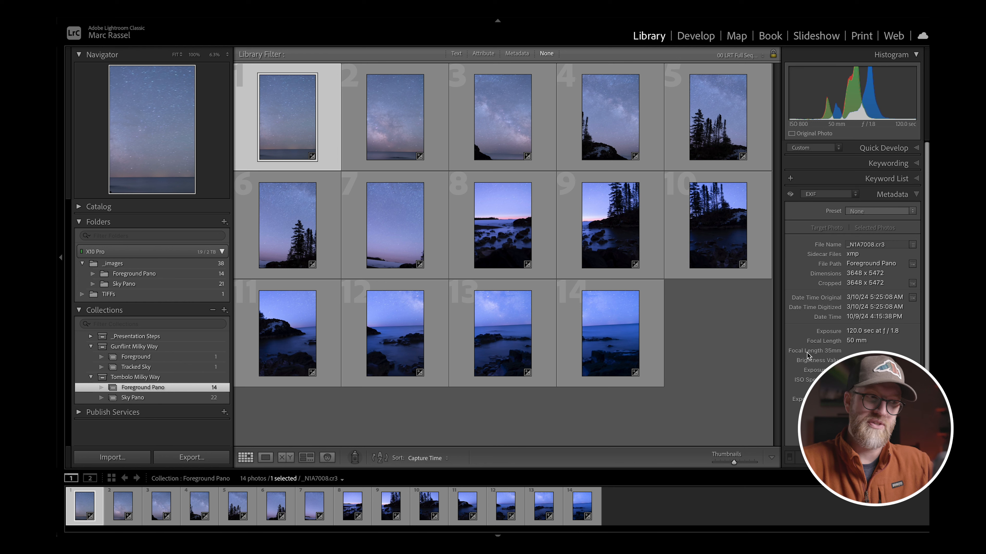
Merge the first seven foreground frames into one panorama and the last seven into another with Photo Merge
click(749, 352)
click(288, 132)
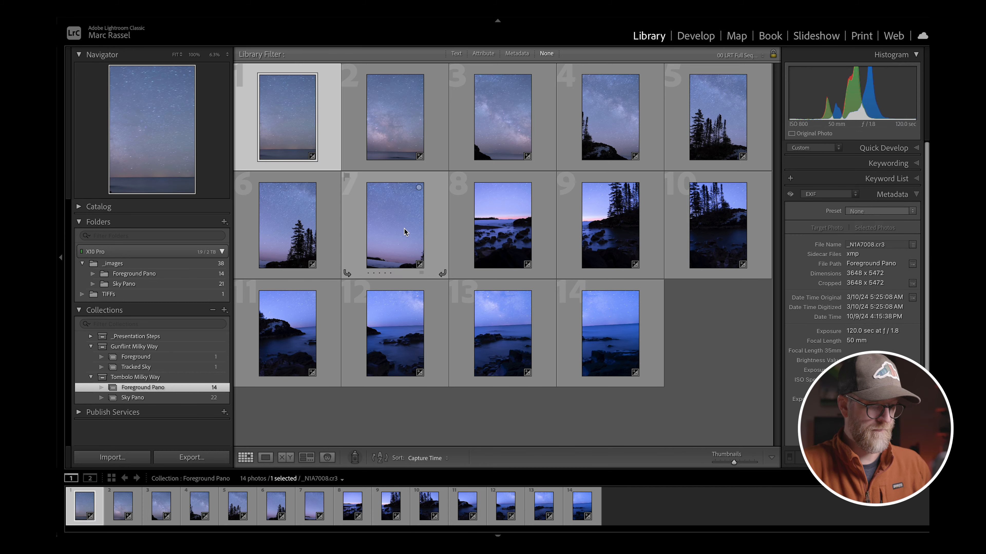
shift+click(406, 232)
key(ctrl+m)
click(772, 423)
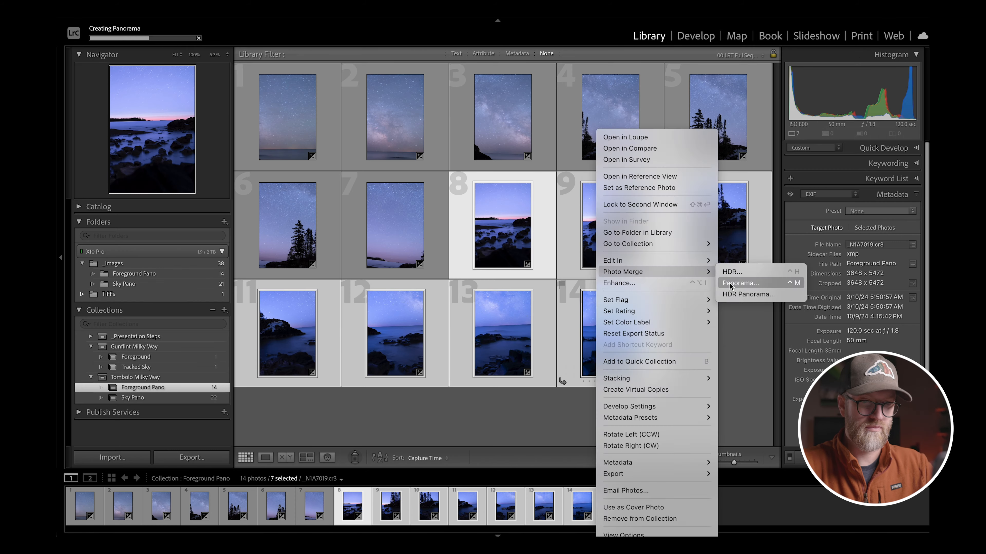
click(737, 284)
click(847, 409)
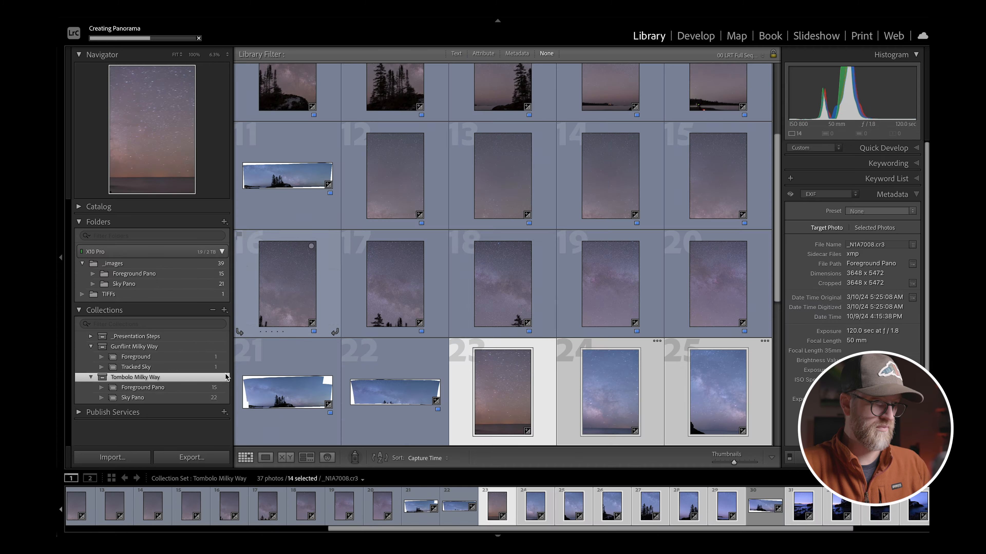
Select the 14 original frames in the Foreground Pano collection, leaving out the merged panorama, and open their export settings
click(217, 387)
click(486, 418)
click(289, 125)
shift+click(411, 233)
super+click(605, 237)
shift+click(703, 326)
right_click(704, 327)
mouse_move(727, 474)
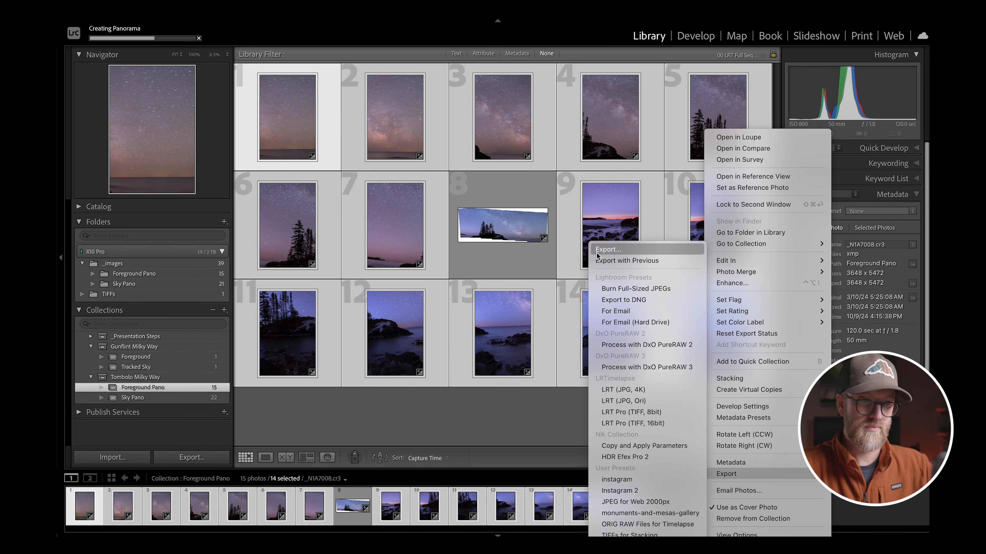
click(599, 251)
Export the 14 frames as uncompressed 16-bit Adobe RGB (1998) TIFFs into a new _FOREGROUND folder inside TIFFs
click(660, 159)
click(360, 329)
text(_FOREGROUND)
key(Return)
click(727, 329)
scroll(553, 252, down, 5)
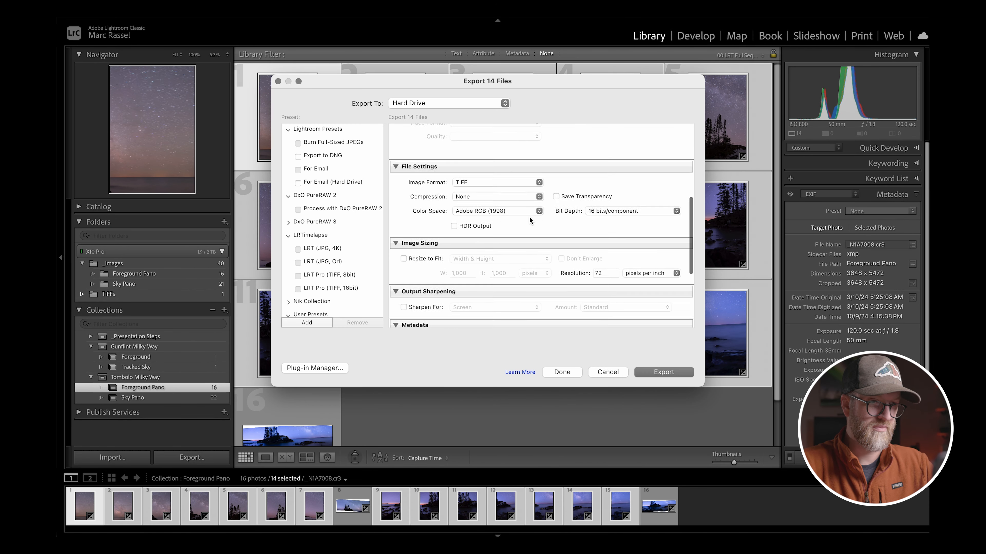
scroll(530, 220, up, 5)
click(664, 372)
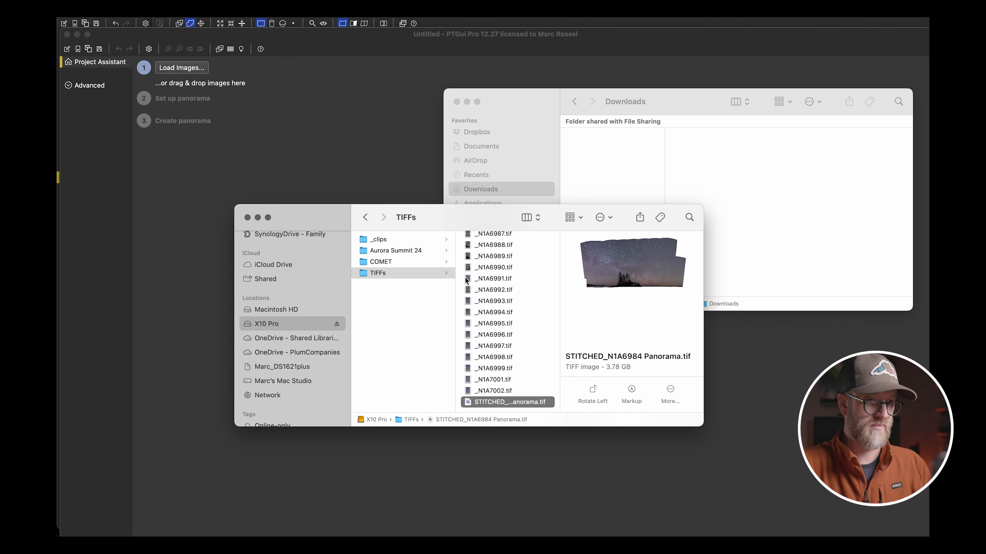
Switch to Finder and bring all frames of the _FOREGROUND folder into PTGui Pro, stitching them into the 16-bit STITCHED_N1A7008 Panorama.tif
click(414, 239)
key(super+a)
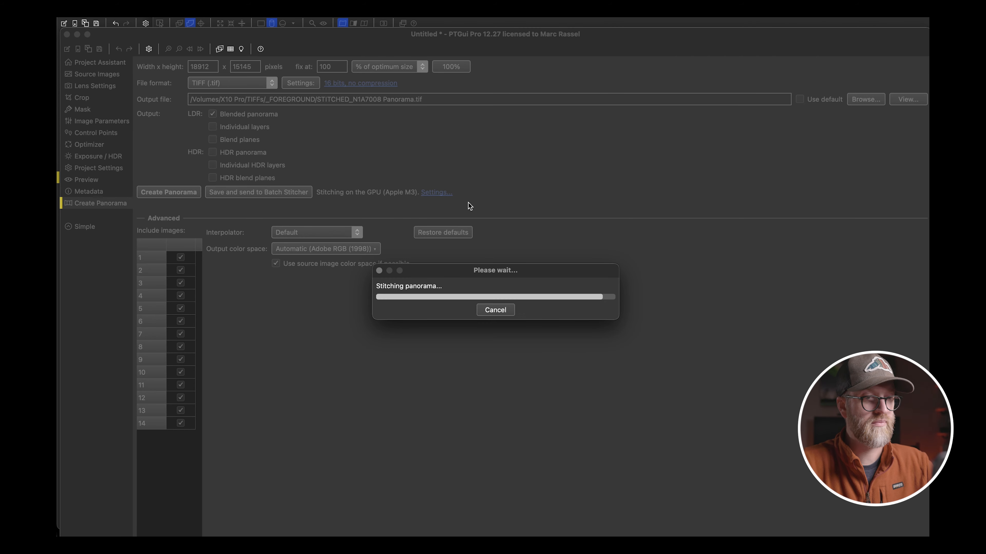
Switch to Lightroom Classic, import STITCHED_N1A7008 Panorama.tif from Finder into the Foreground Pano collection, and open the Tombolo Milky Way set
key(super+Tab)
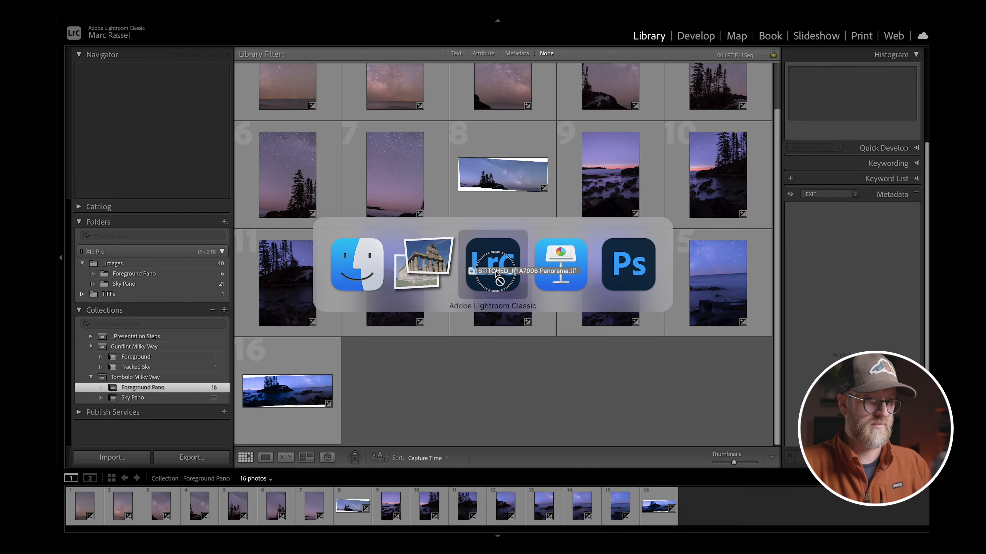
drag(496, 273, 495, 272)
key(Return)
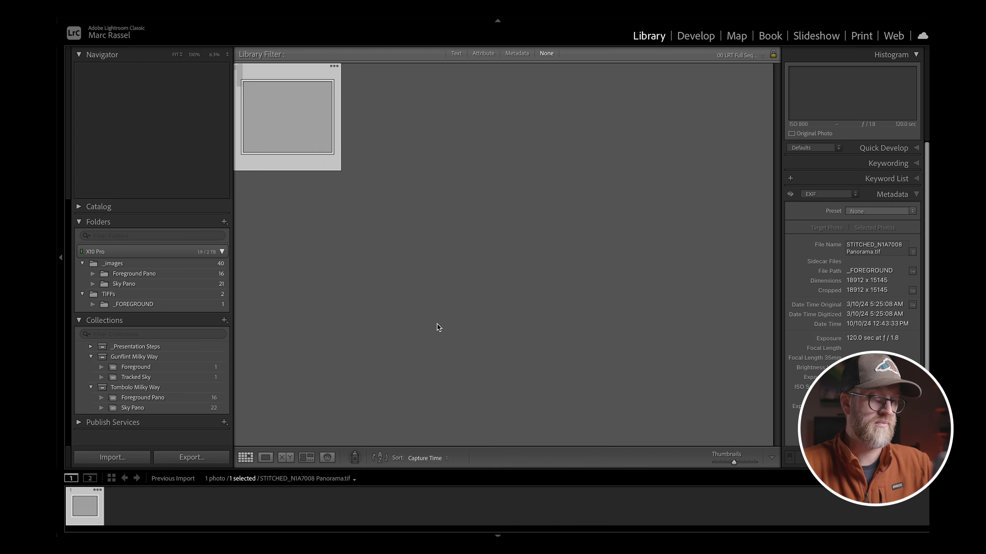
click(136, 387)
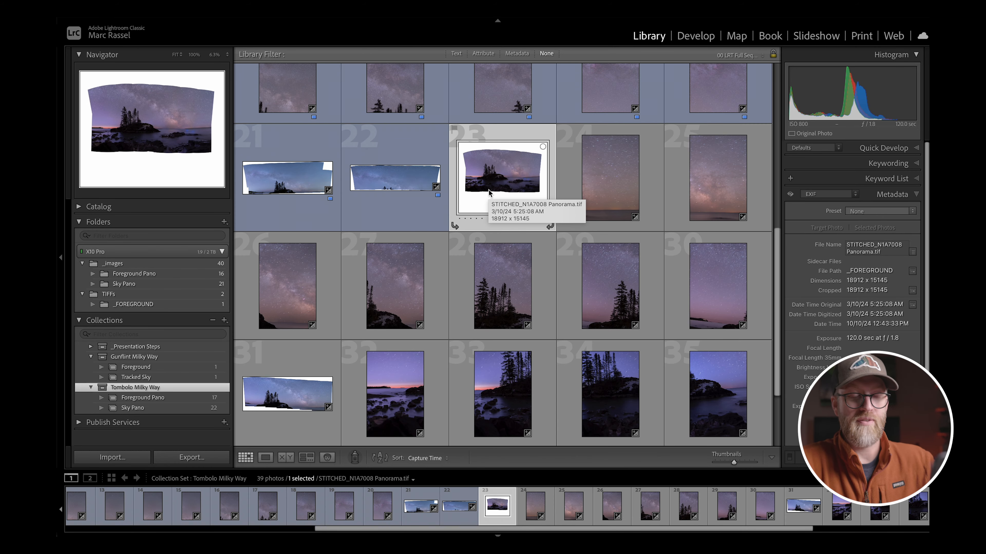
Examine the stitched foreground panorama for star trails, horizon alignment and stitching errors around the trees, sea and rocks
double_click(488, 192)
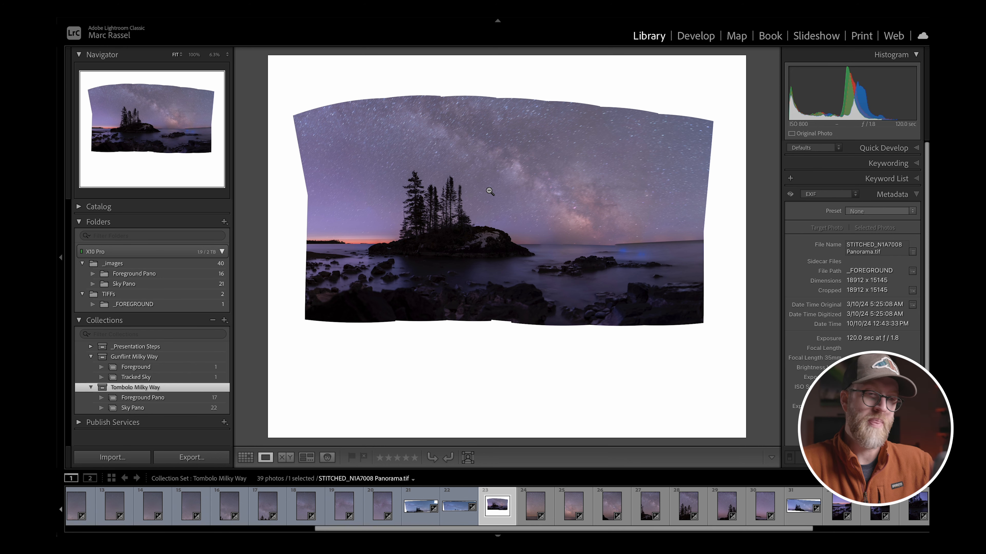
click(489, 192)
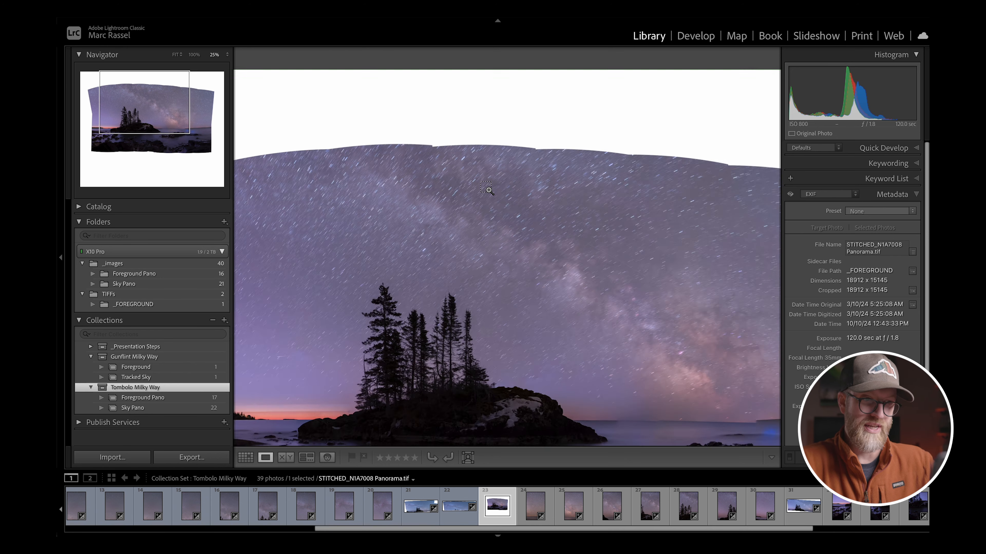
scroll(457, 281, down, 2)
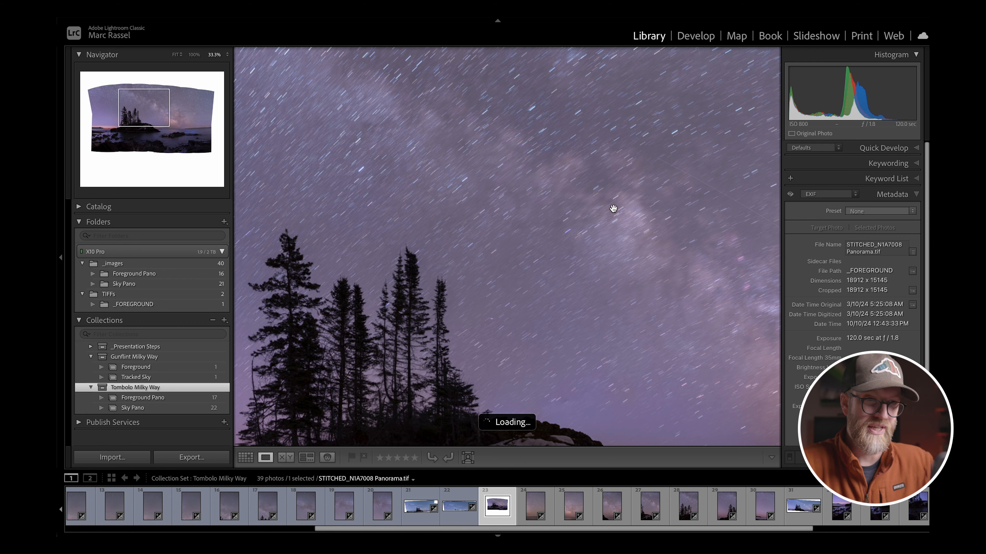
drag(471, 314, 627, 192)
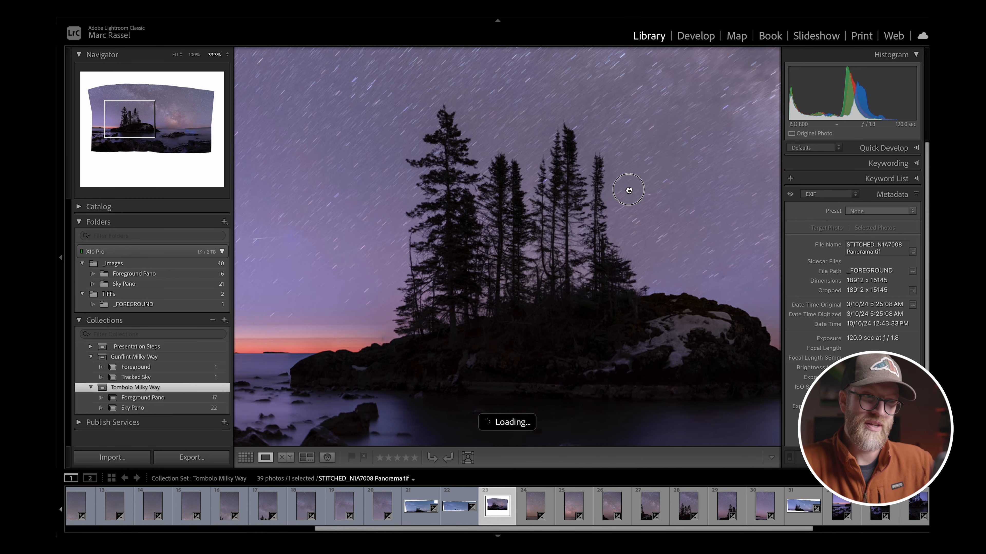
drag(548, 279, 647, 211)
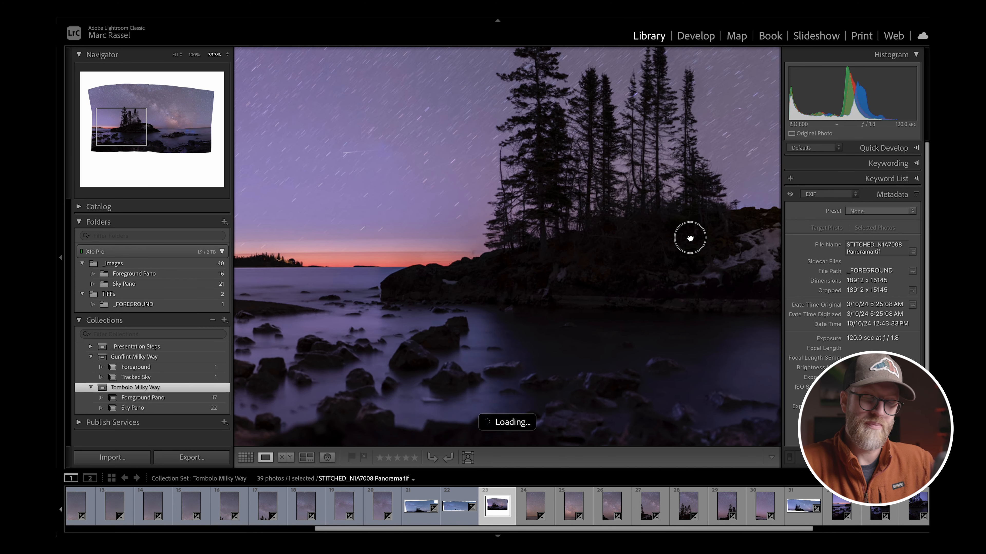
drag(688, 235, 484, 216)
drag(598, 224, 380, 223)
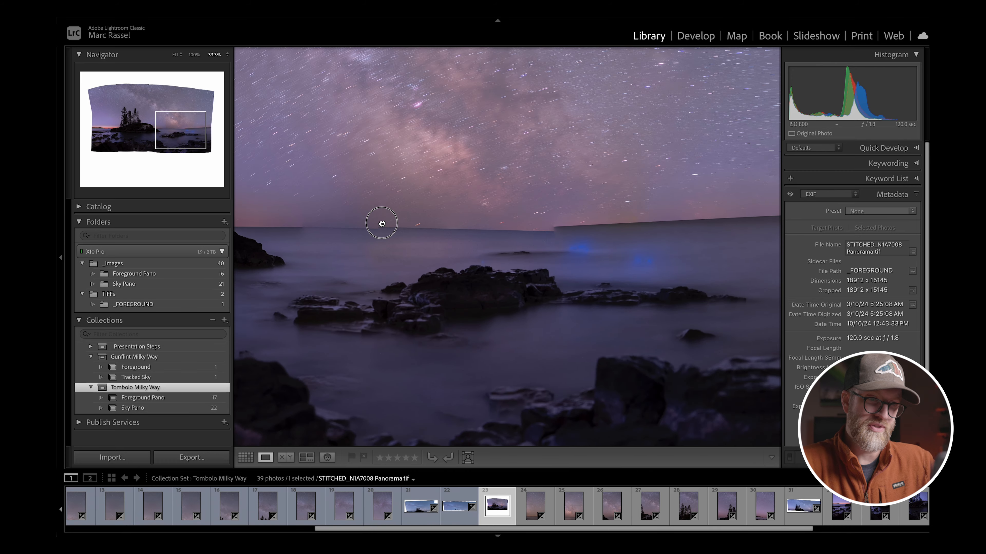
key(super+minus)
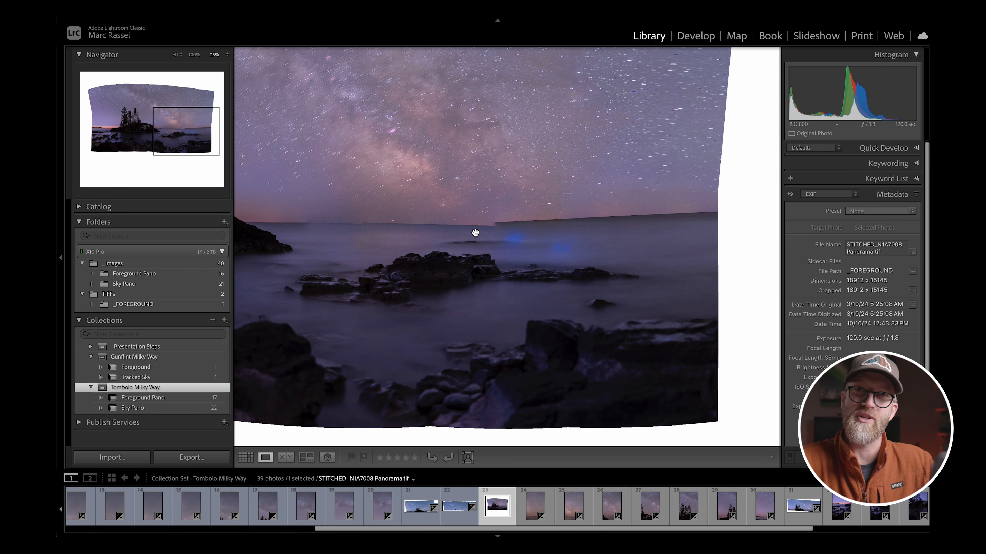
click(498, 239)
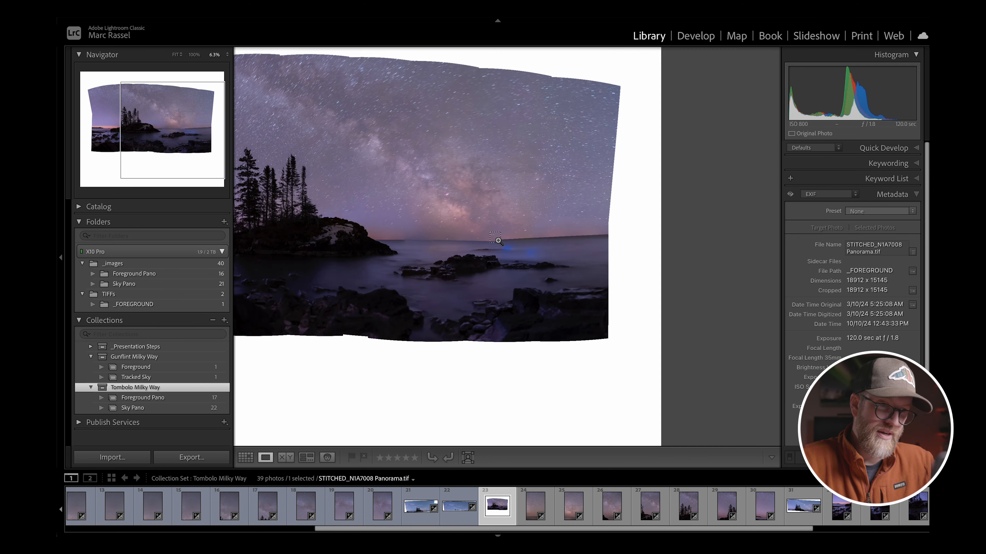
click(497, 239)
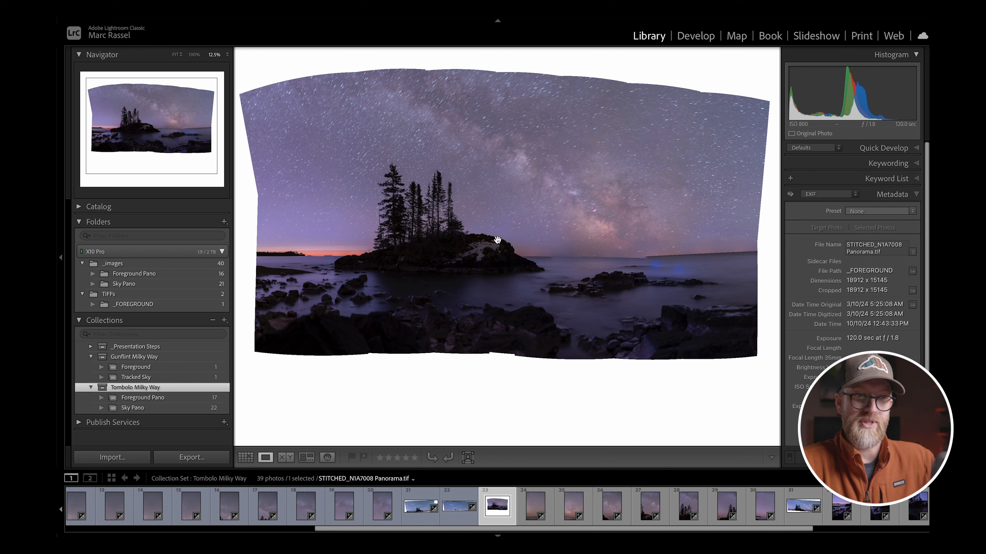
click(655, 103)
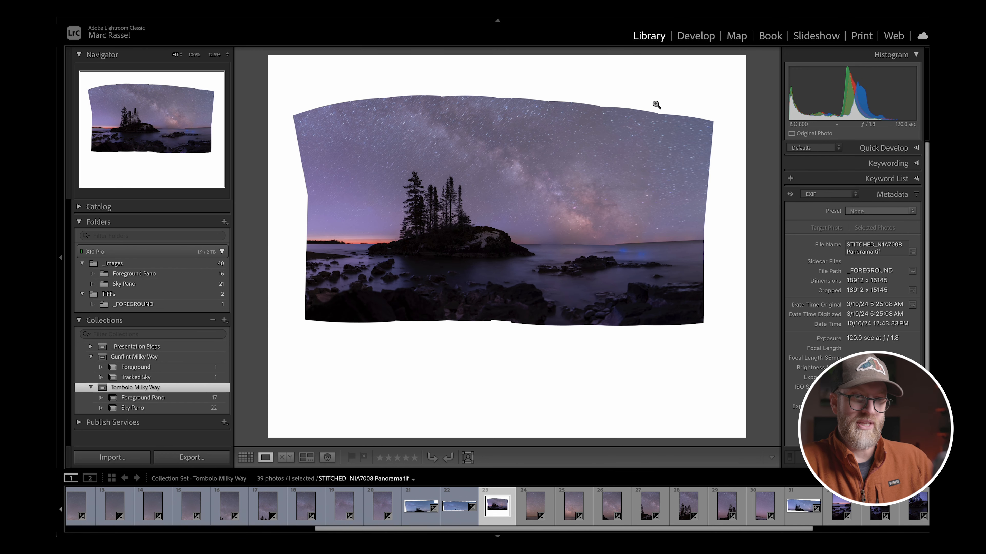
key(g)
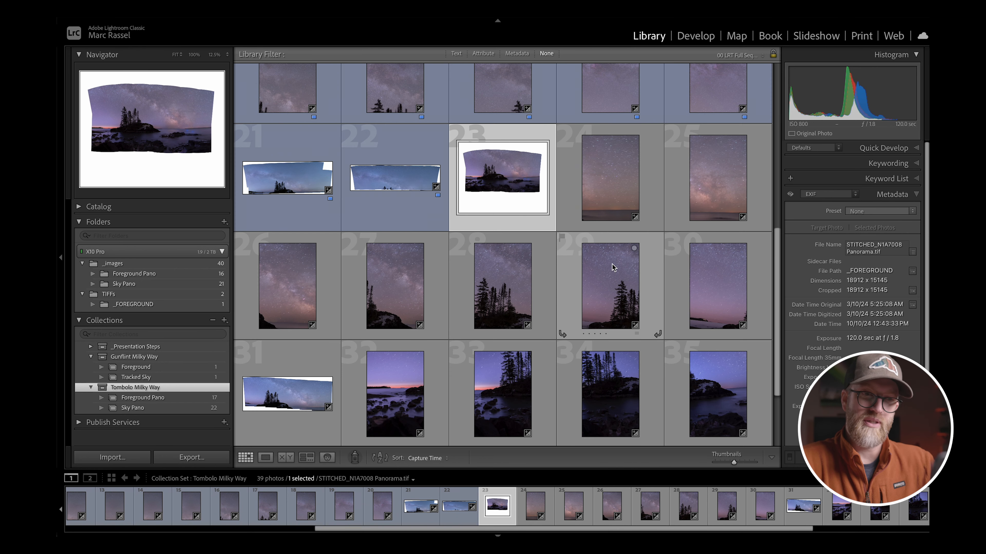